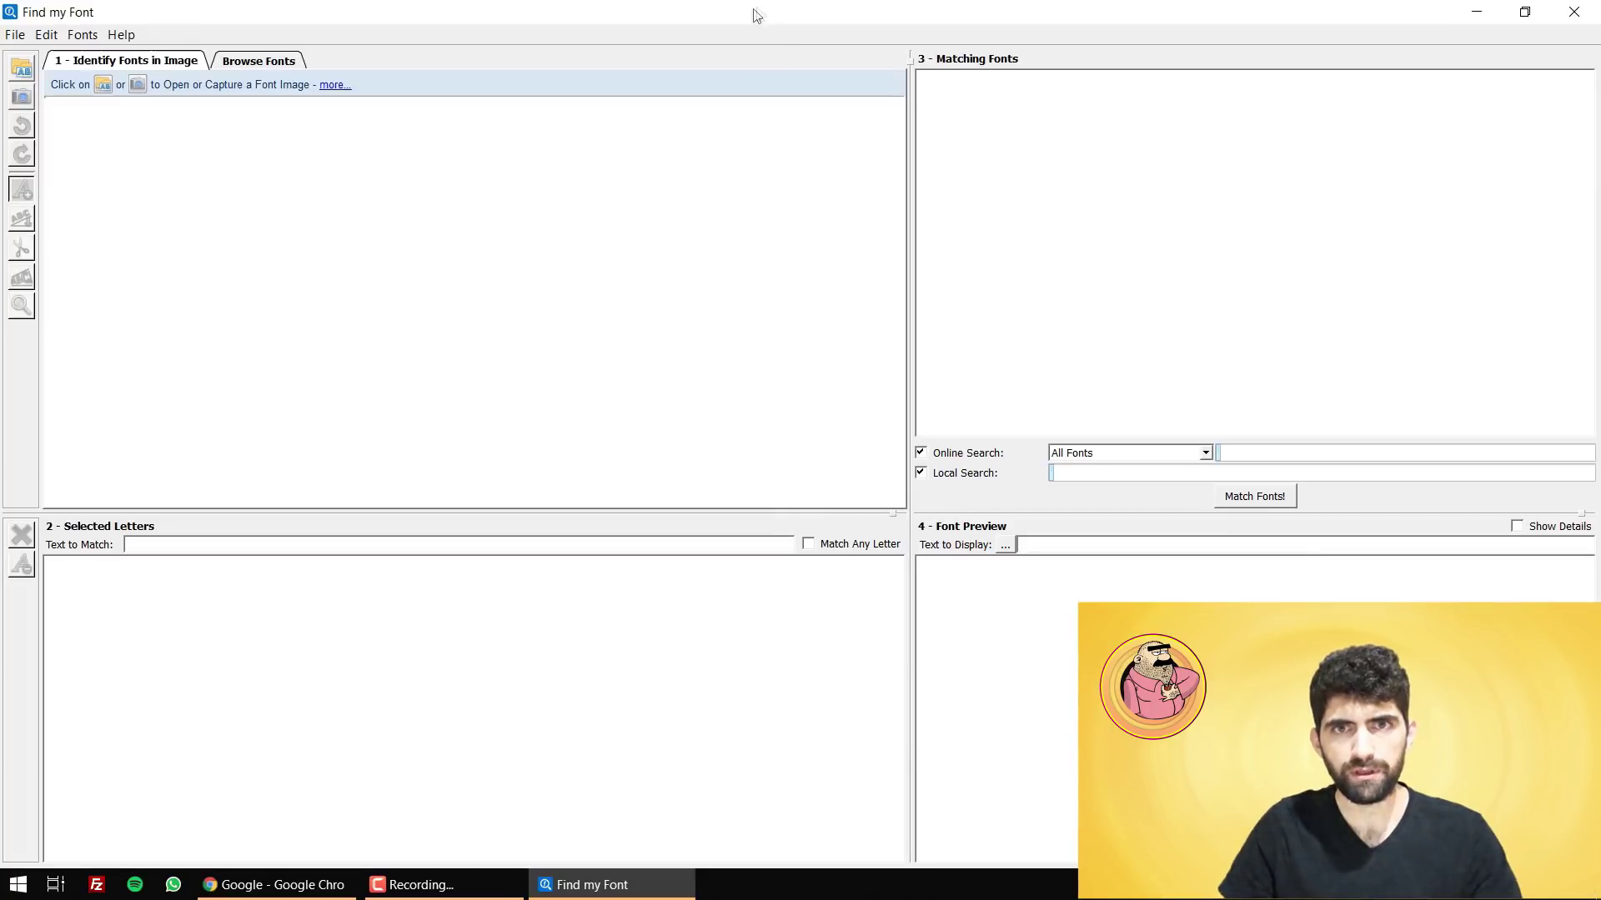
# Restore the window to a smaller size and load 1.jpeg from the desktop for font identification
pyautogui.moveTo(757, 15); pyautogui.dragTo(820, 147)
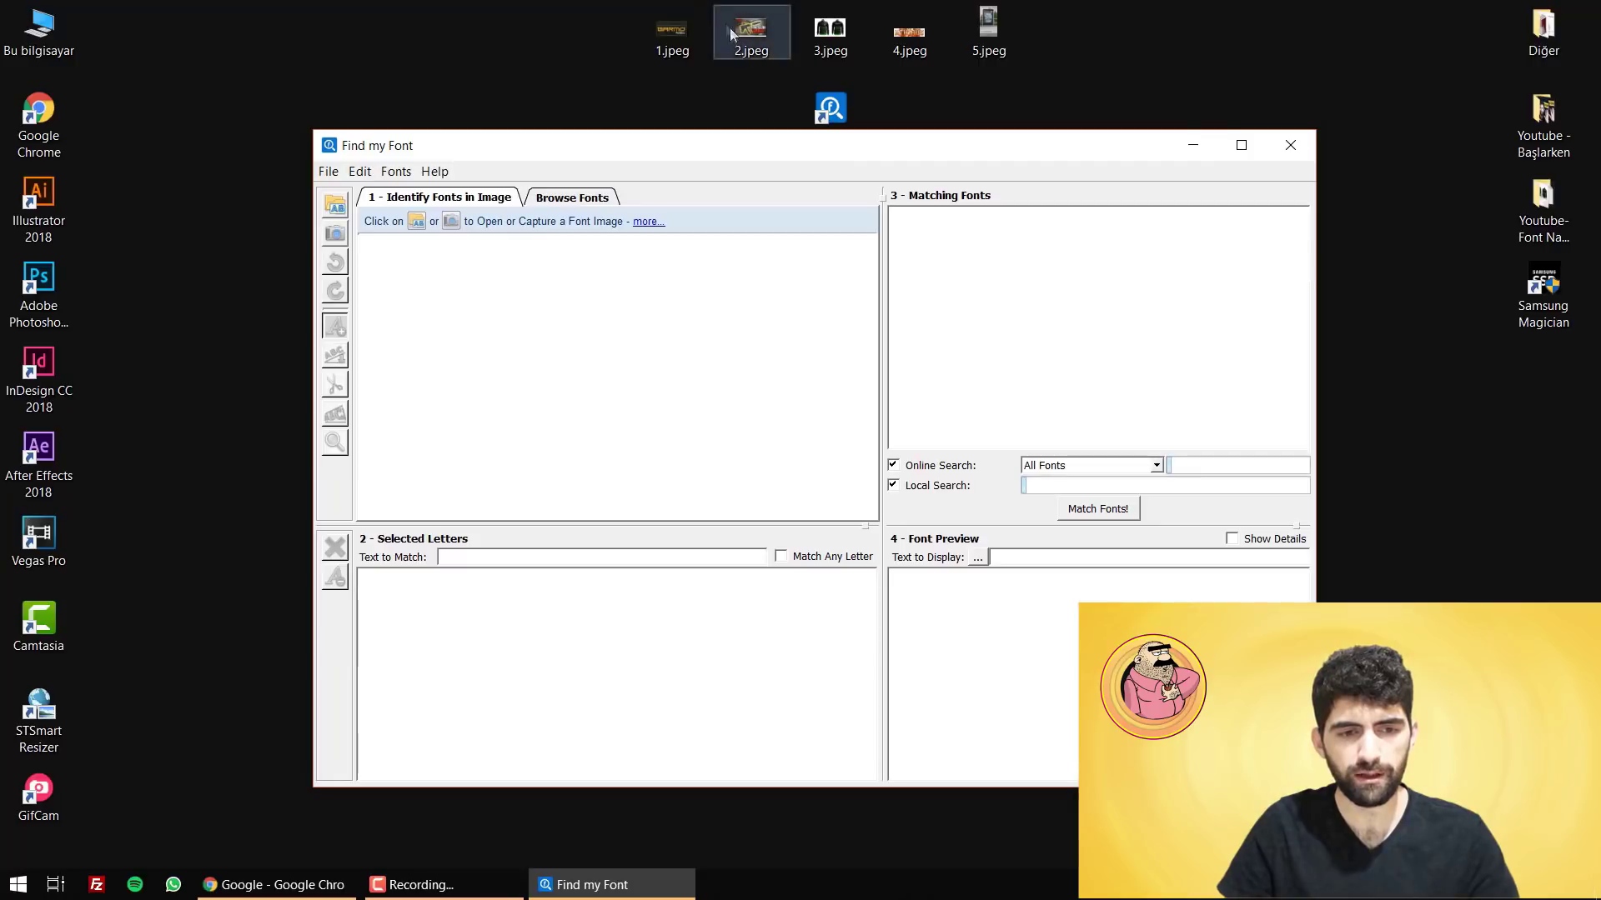
pyautogui.moveTo(672, 31); pyautogui.dragTo(608, 328)
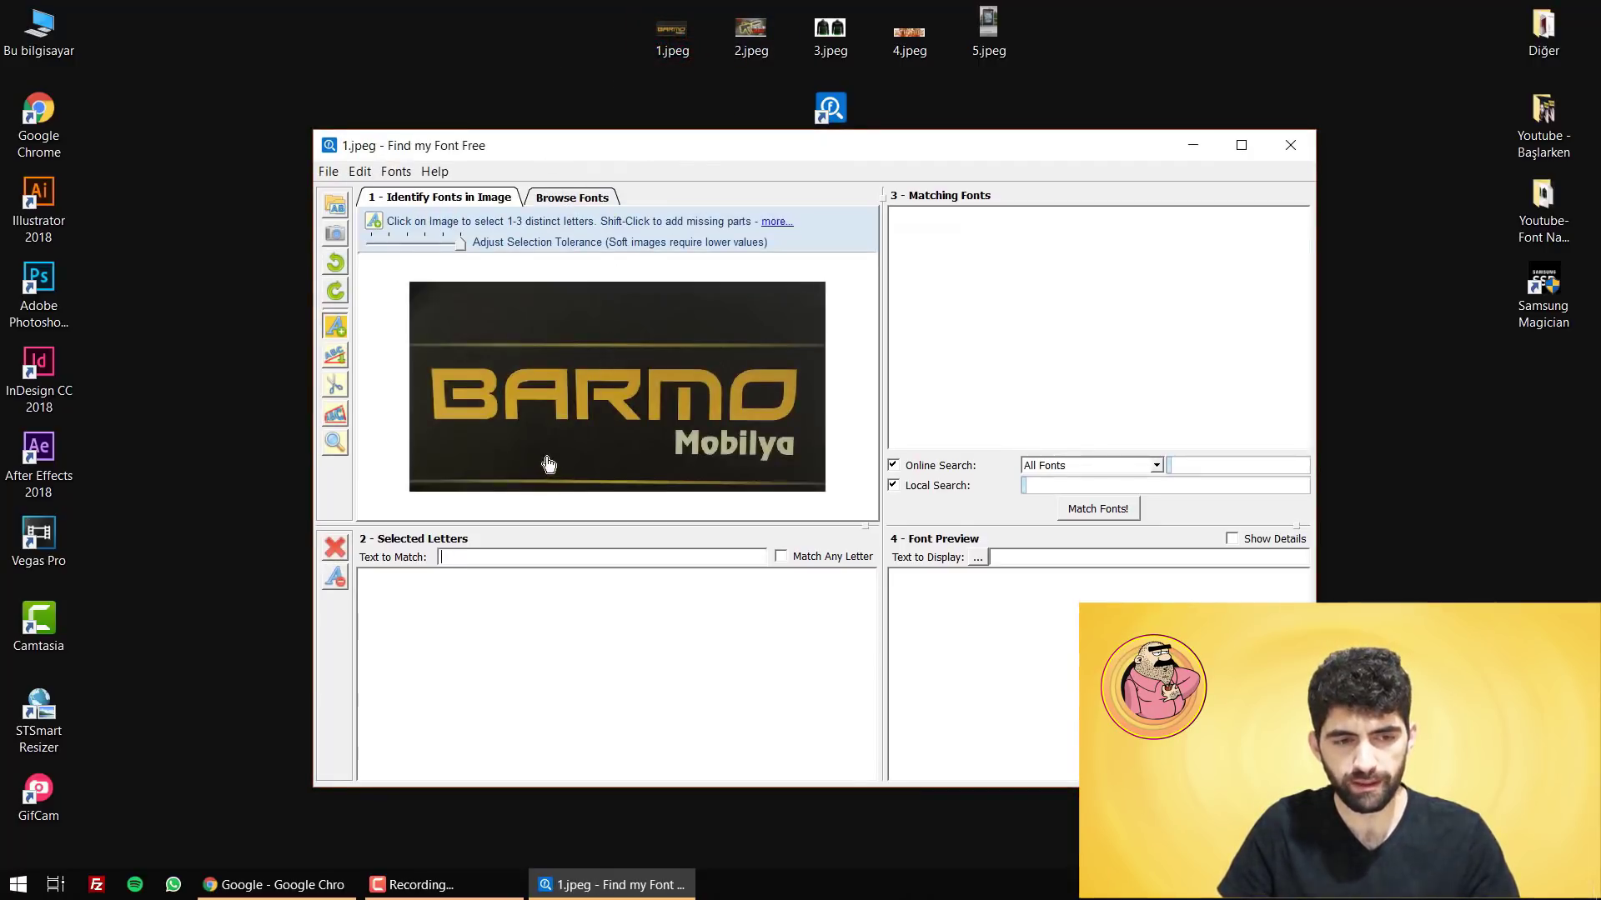
# Try selecting the letter B of BARMO with the selection tolerance at its lowest value
pyautogui.click(459, 247)
pyautogui.moveTo(458, 250); pyautogui.dragTo(373, 258)
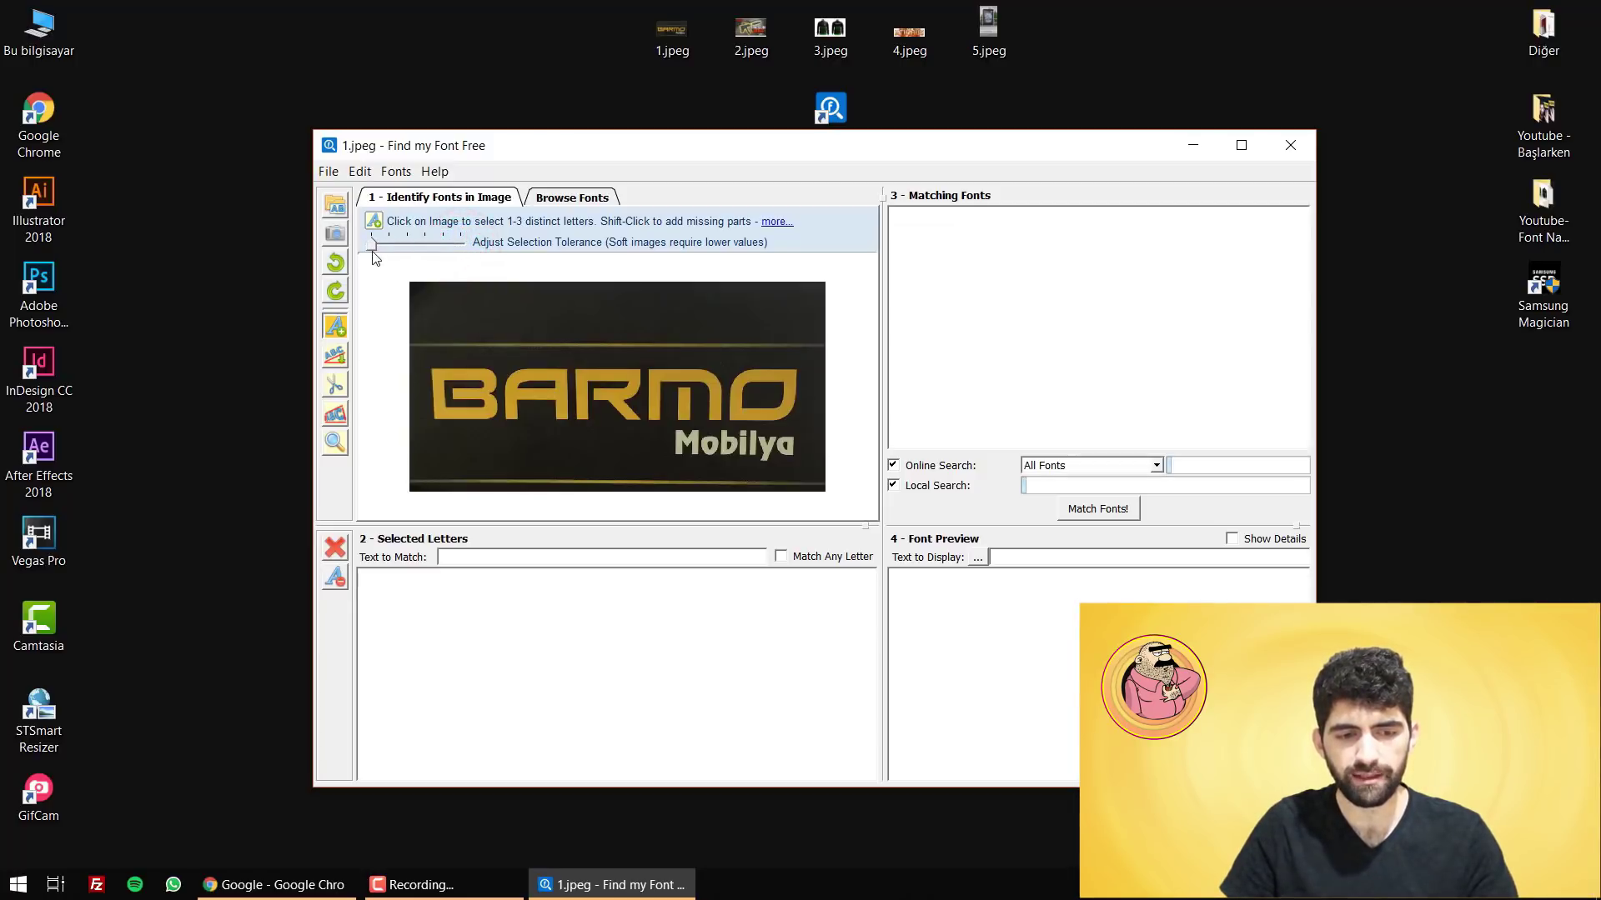
pyautogui.click(488, 397)
pyautogui.click(487, 411)
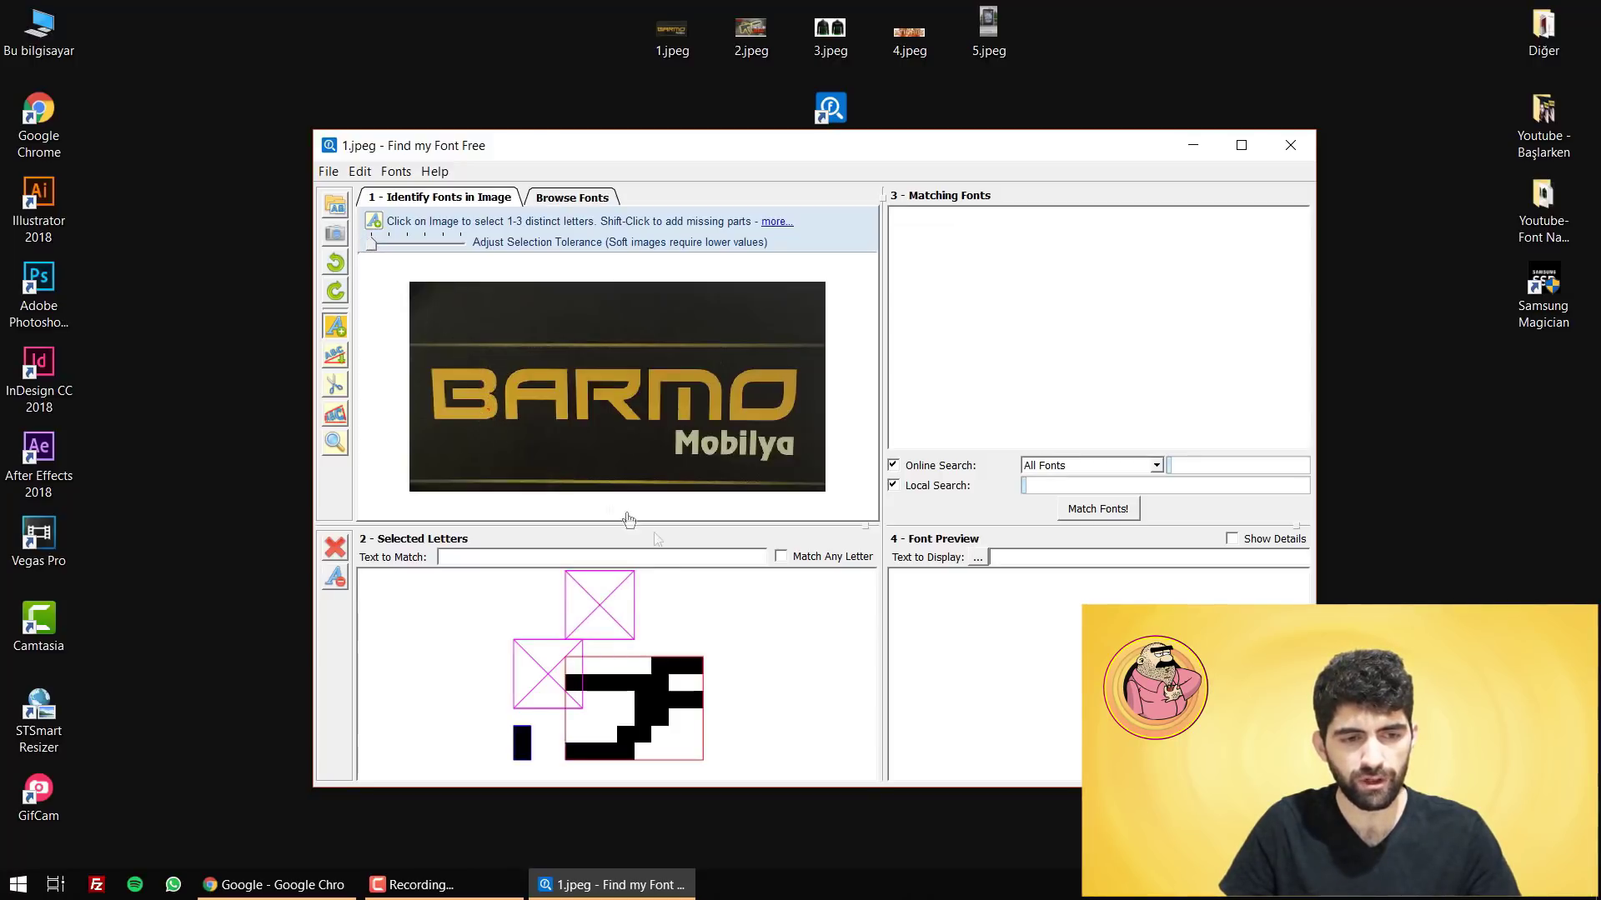
# Select the letters A and R and the outer arch of the M in BARMO
pyautogui.click(536, 383)
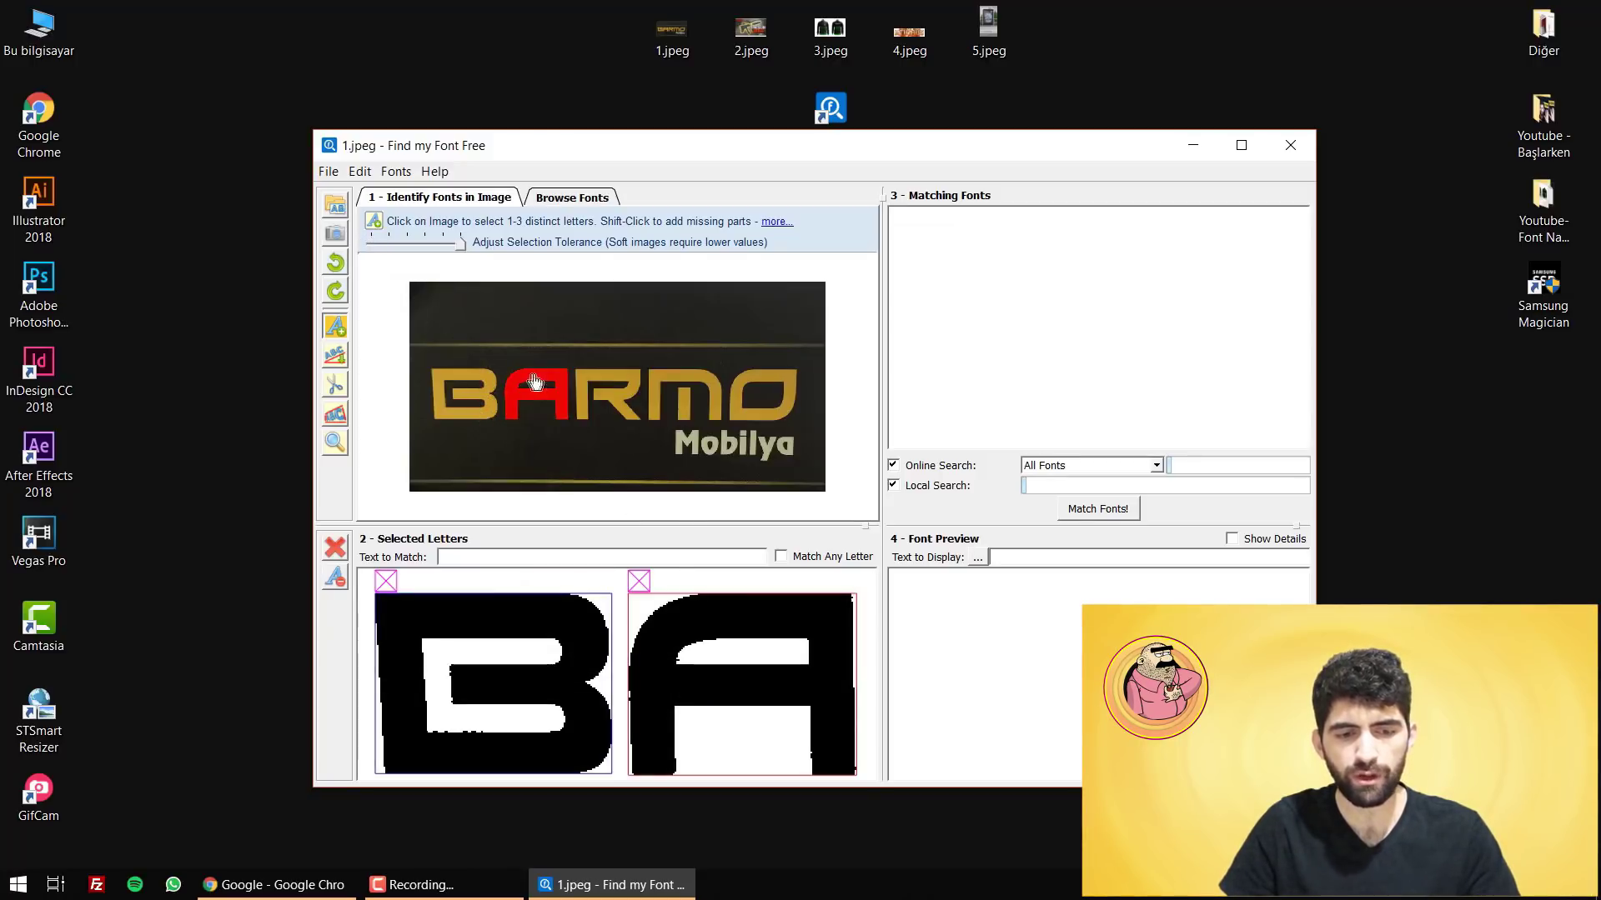
pyautogui.click(594, 385)
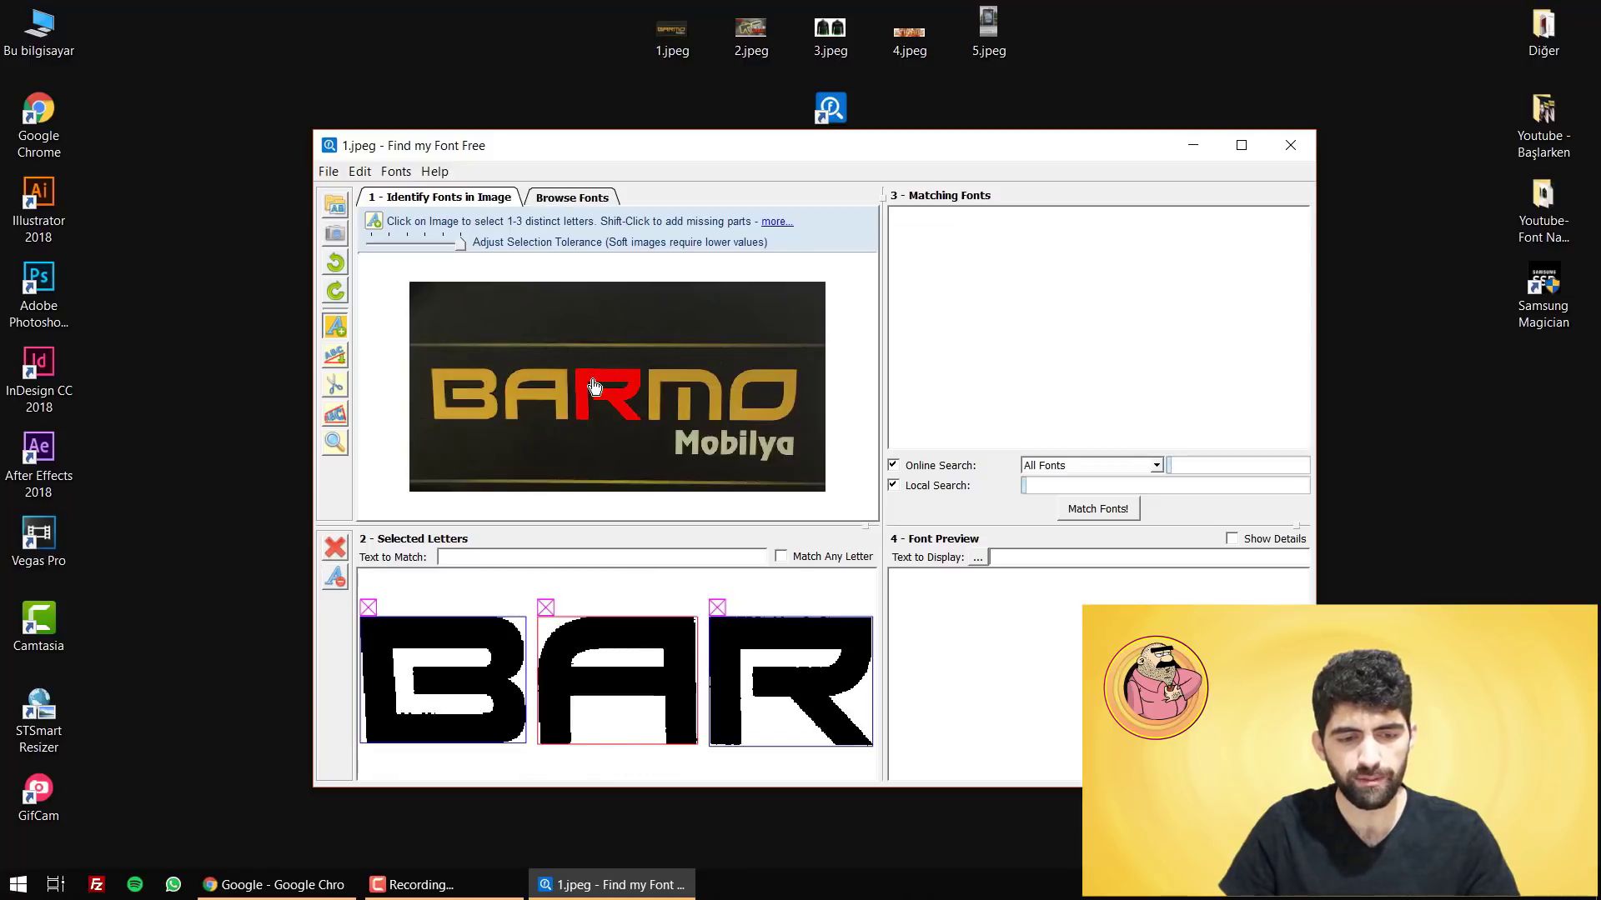
pyautogui.click(672, 387)
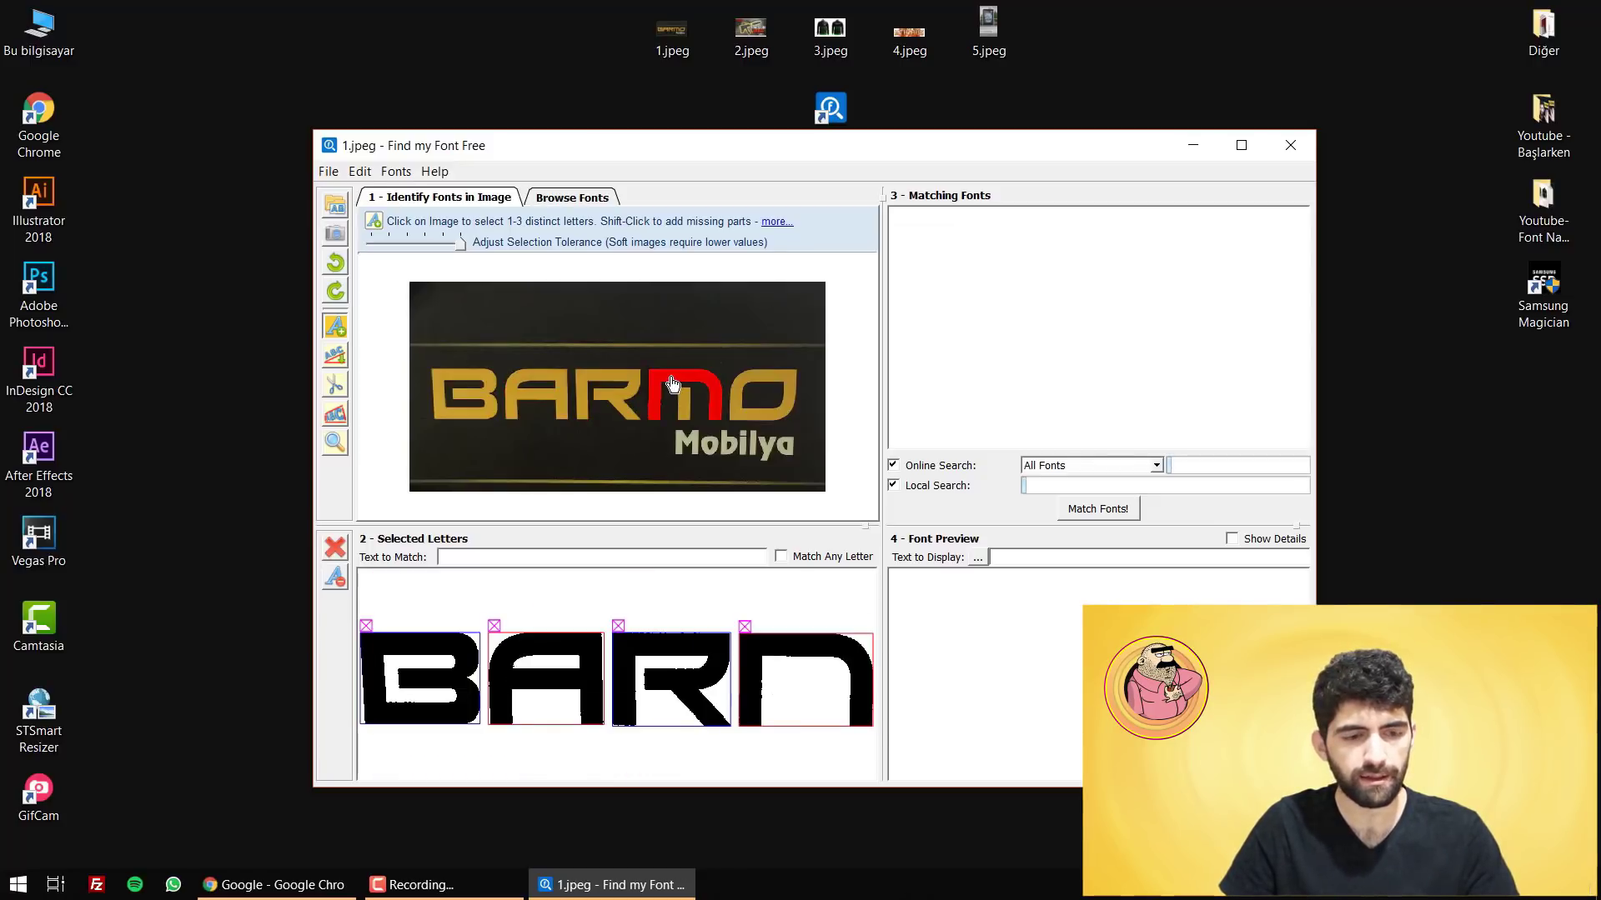
# Add the separate middle stroke to the M's selection and select the letter O in BARMO
pyautogui.scroll(2, 684, 399)
pyautogui.scroll(1, 682, 400)
pyautogui.scroll(-3, 667, 409)
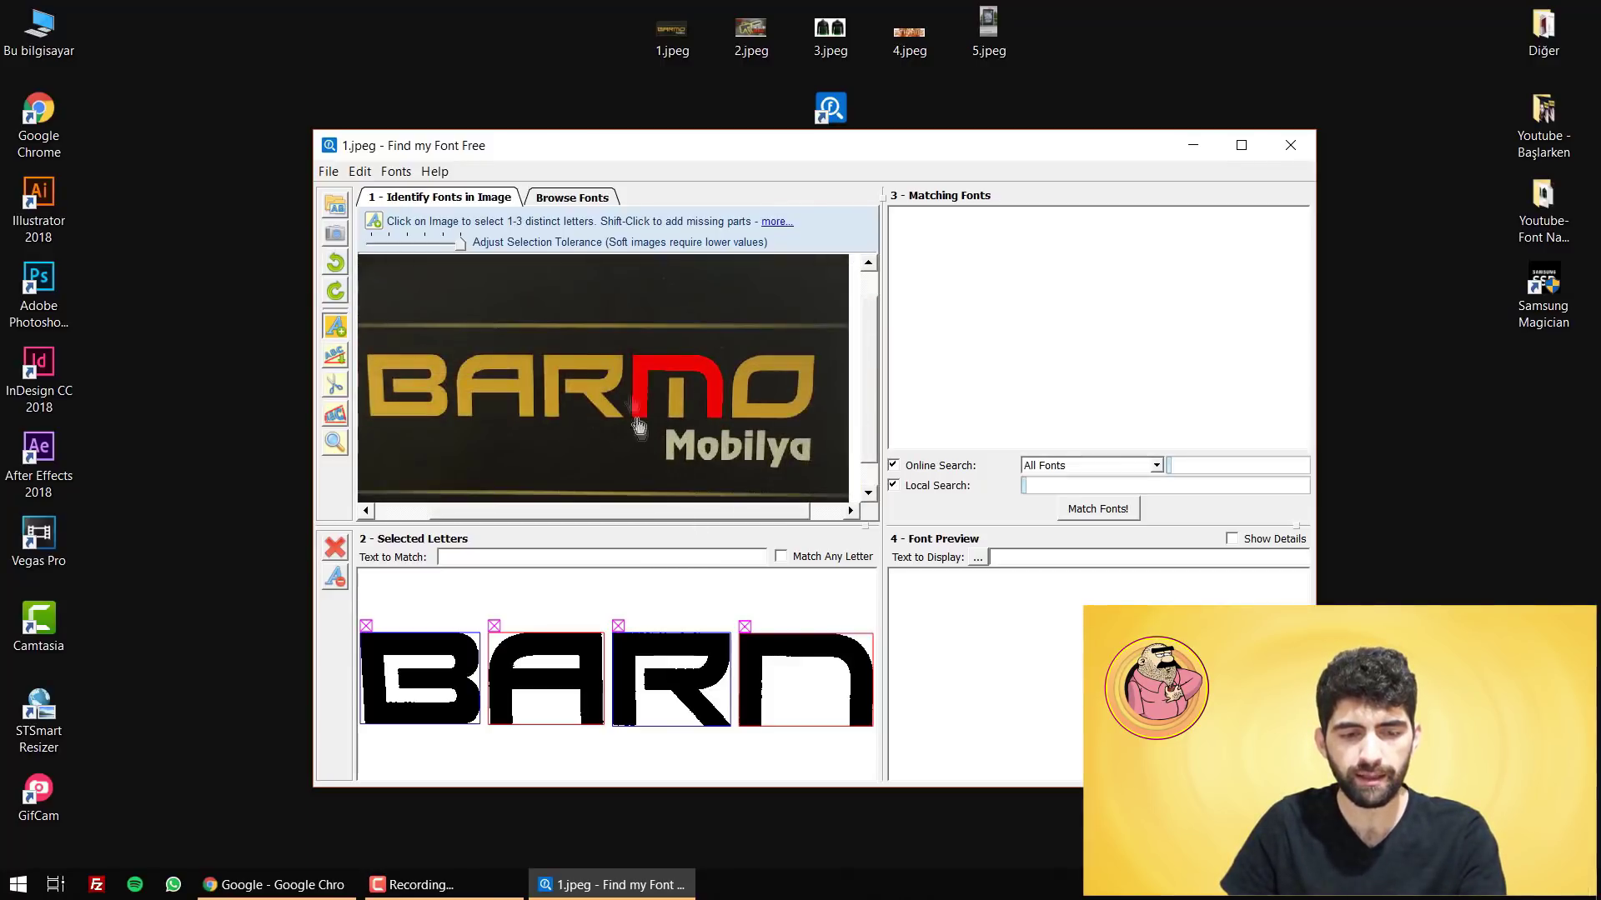
pyautogui.scroll(-1, 661, 405)
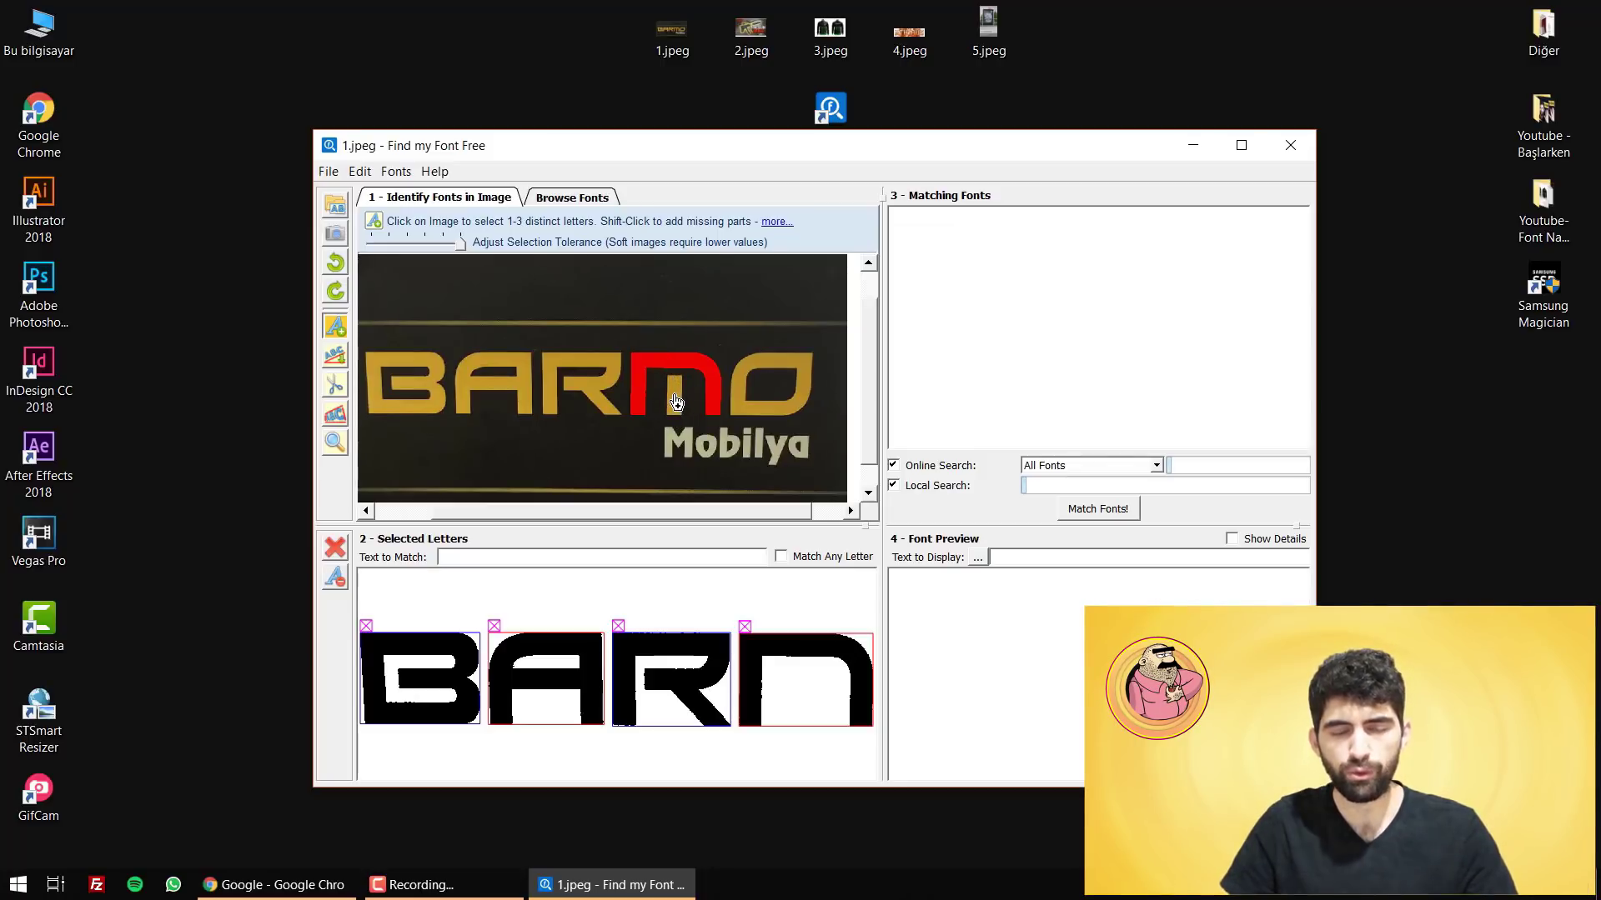
pyautogui.keyDown('shift'); pyautogui.click(675, 402); pyautogui.keyUp('shift')
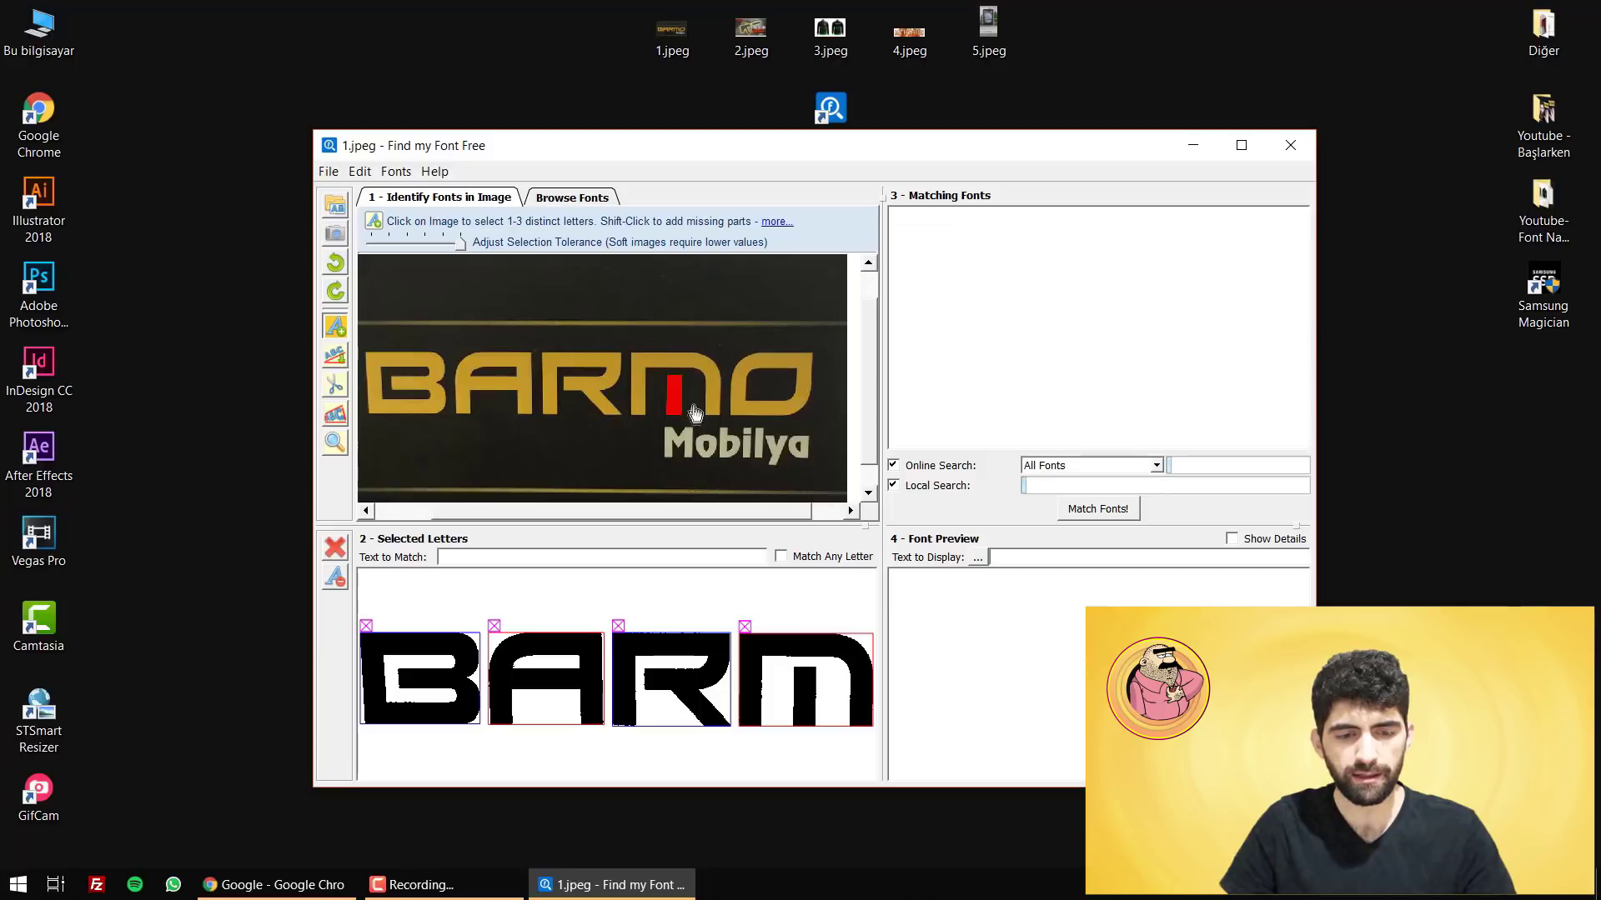
pyautogui.click(740, 385)
# Enter BARMO as the text to match and search for matching fonts
pyautogui.click(581, 556)
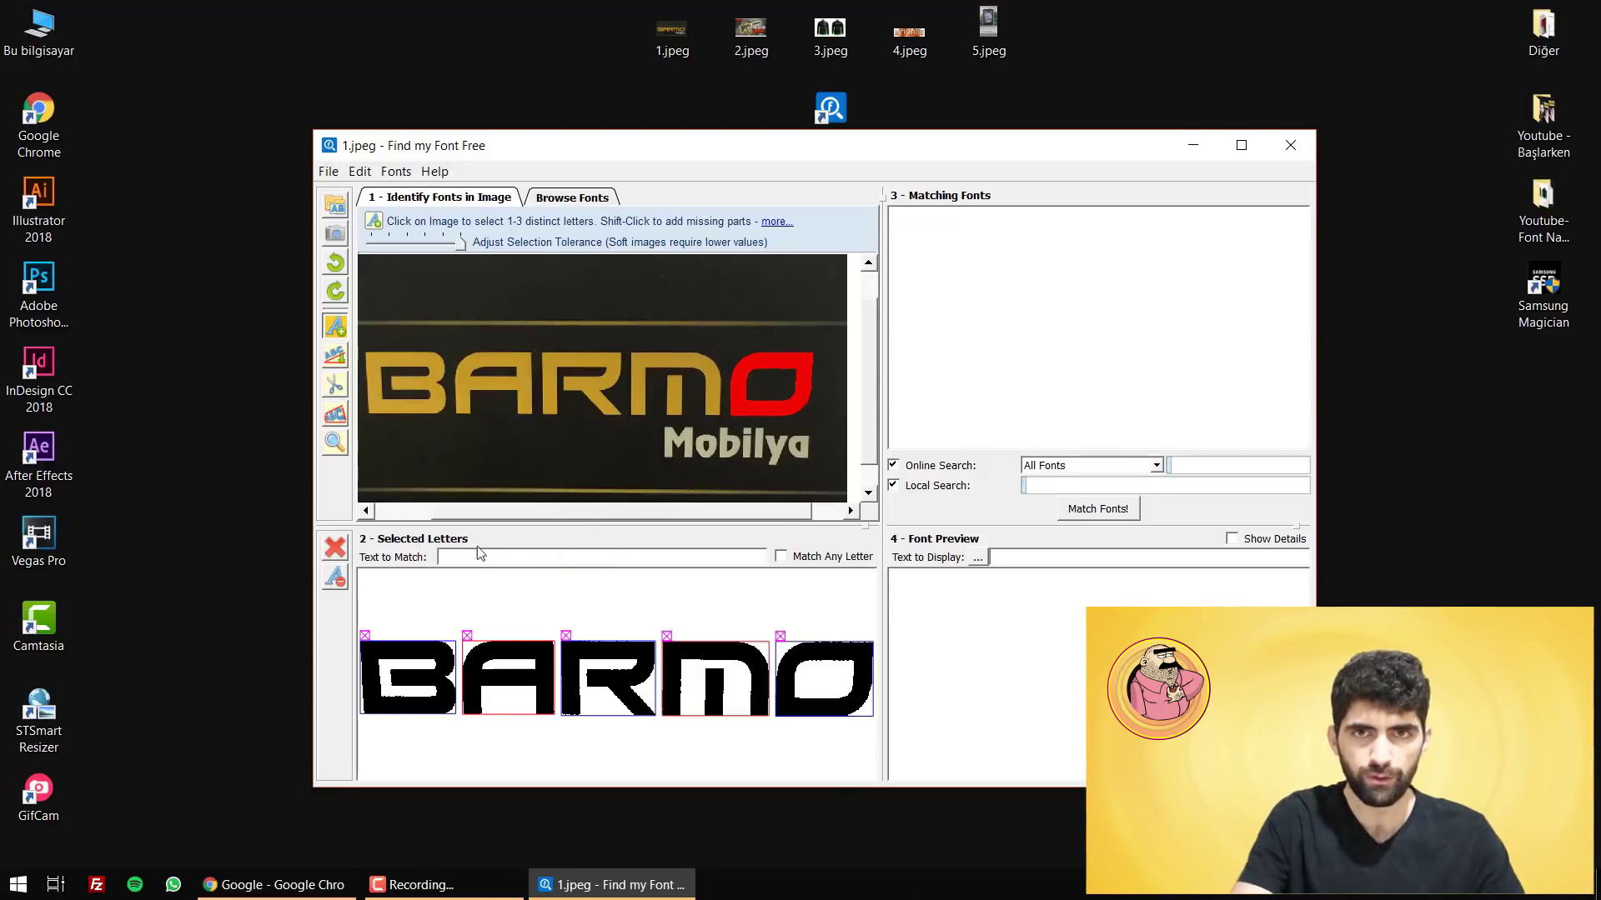
pyautogui.press('capslock')
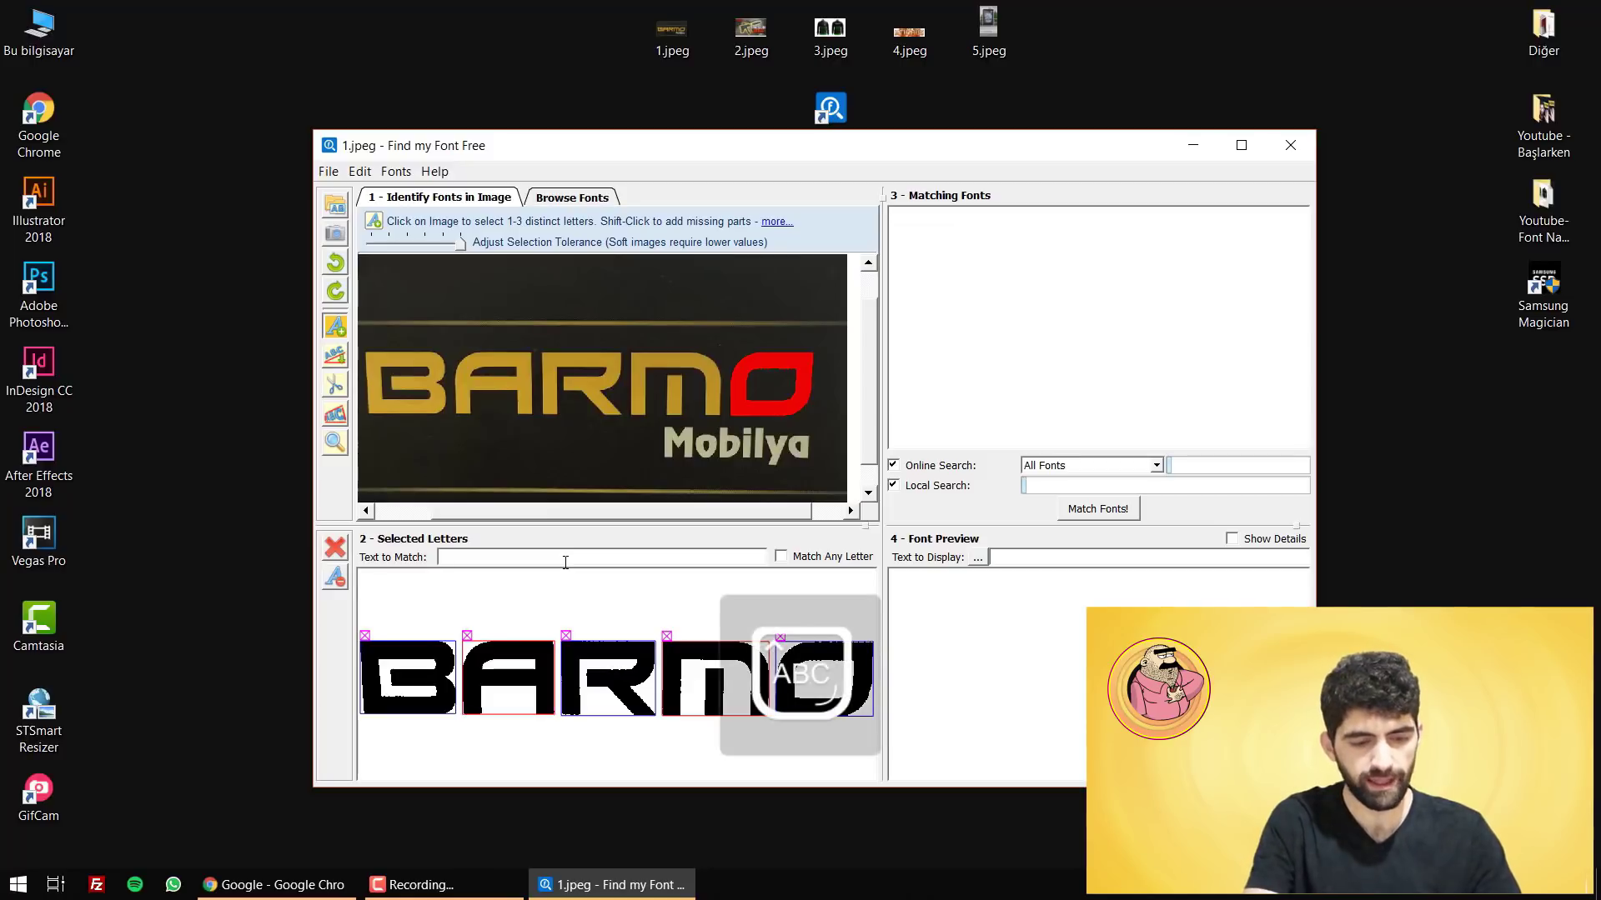
pyautogui.write('BARMO')
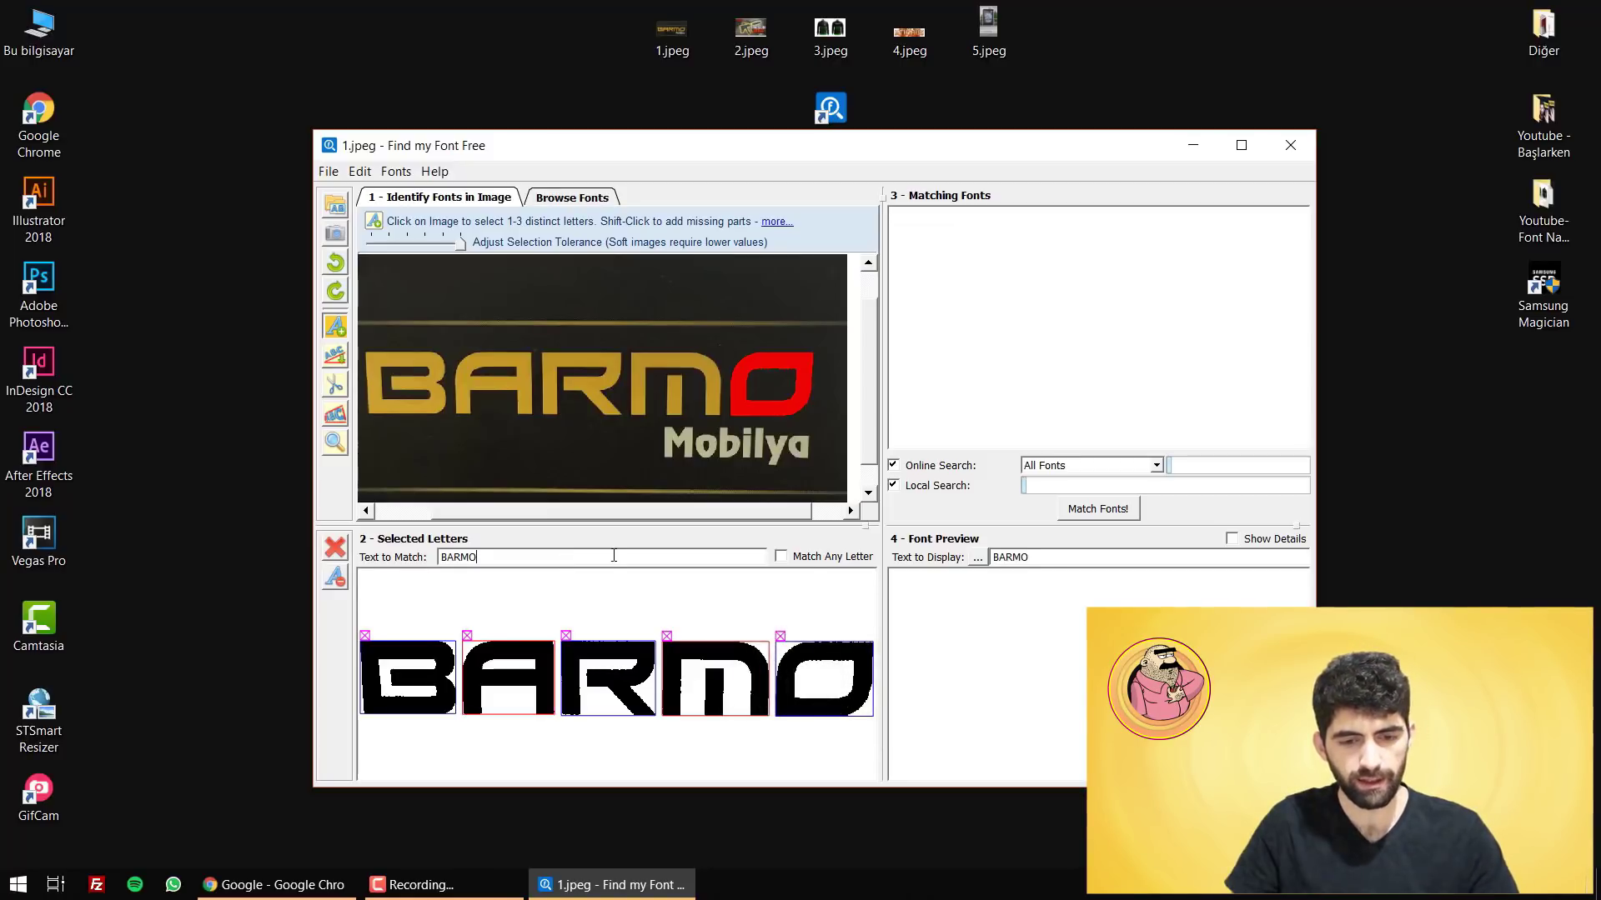
pyautogui.click(1109, 515)
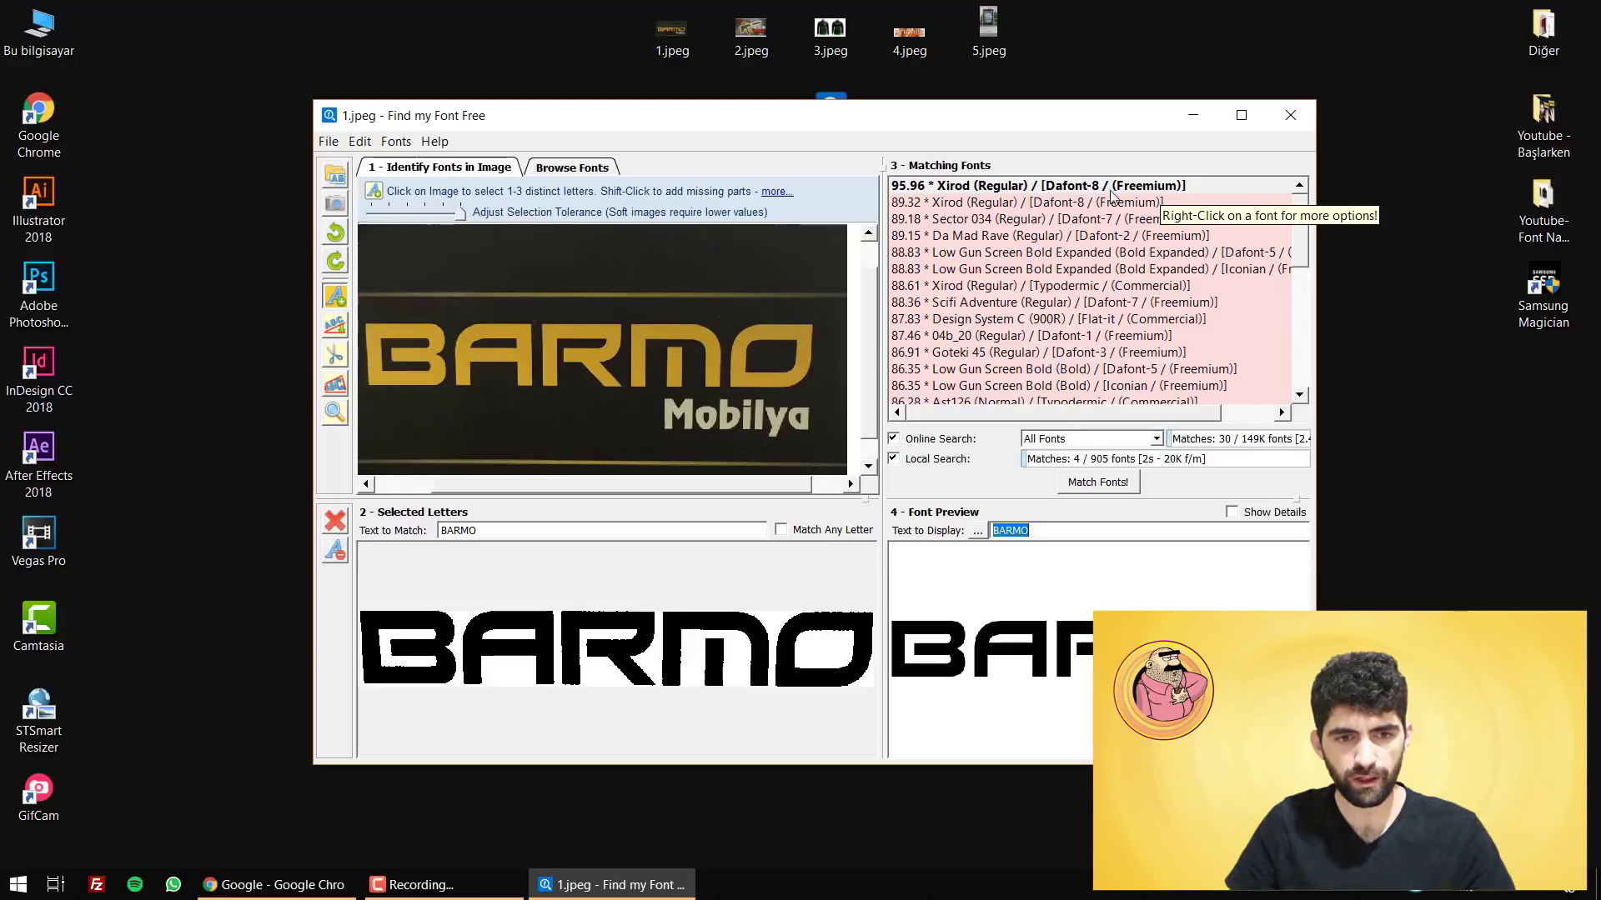
# Load 2.jpeg from the desktop and select the letters Y, E, N, S, L, A and H in its white title
pyautogui.click(756, 31)
pyautogui.moveTo(755, 31); pyautogui.dragTo(604, 327)
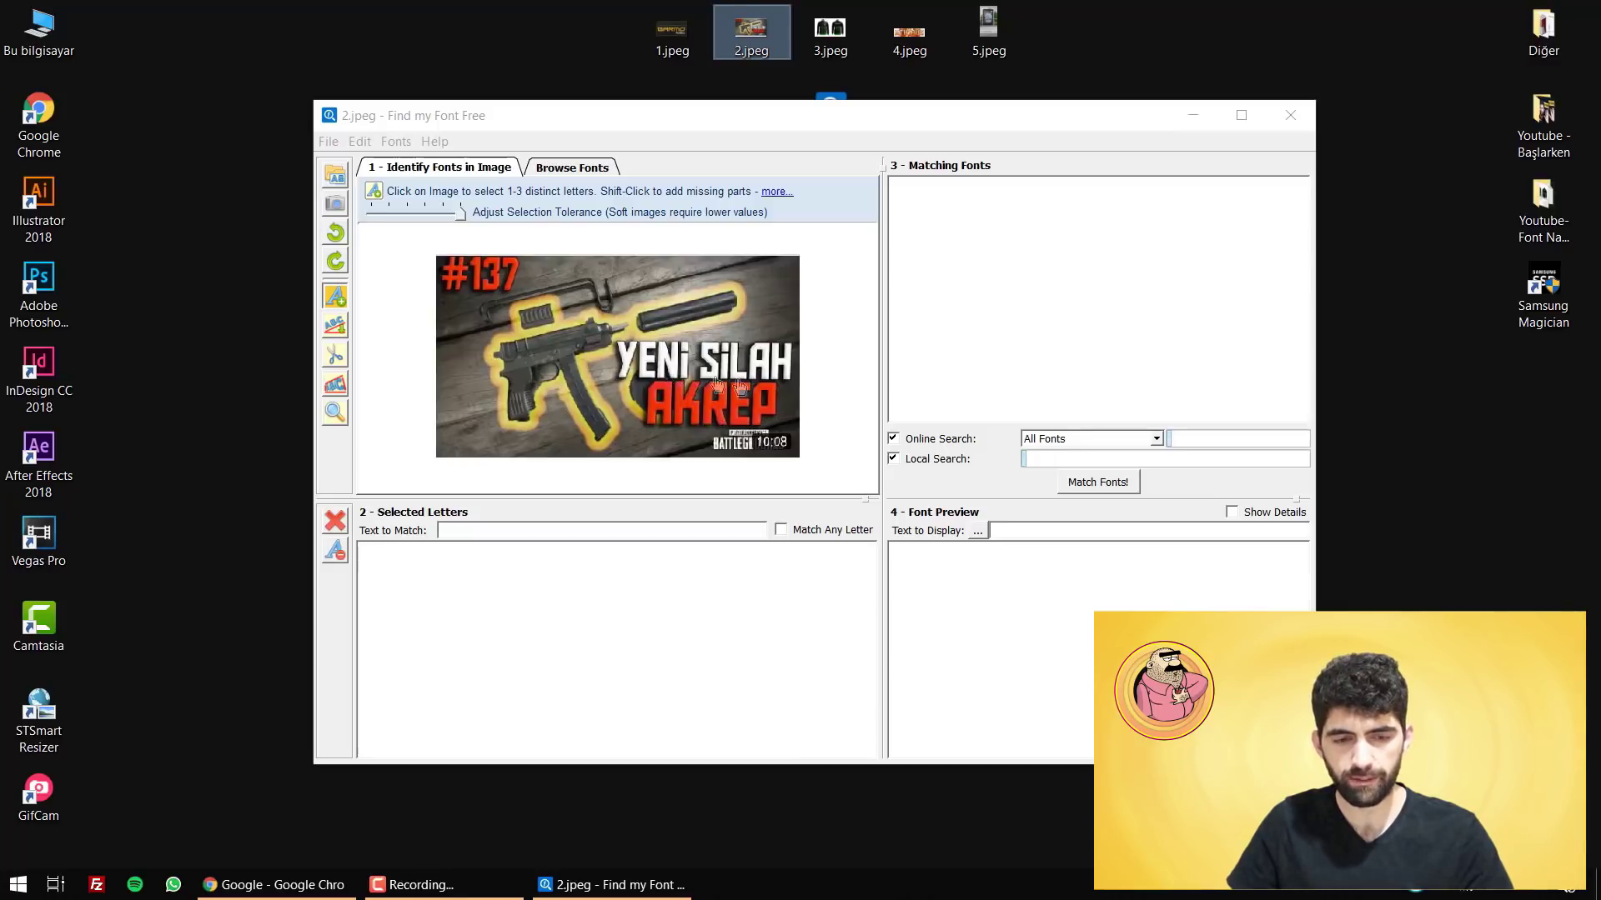
pyautogui.scroll(2, 722, 402)
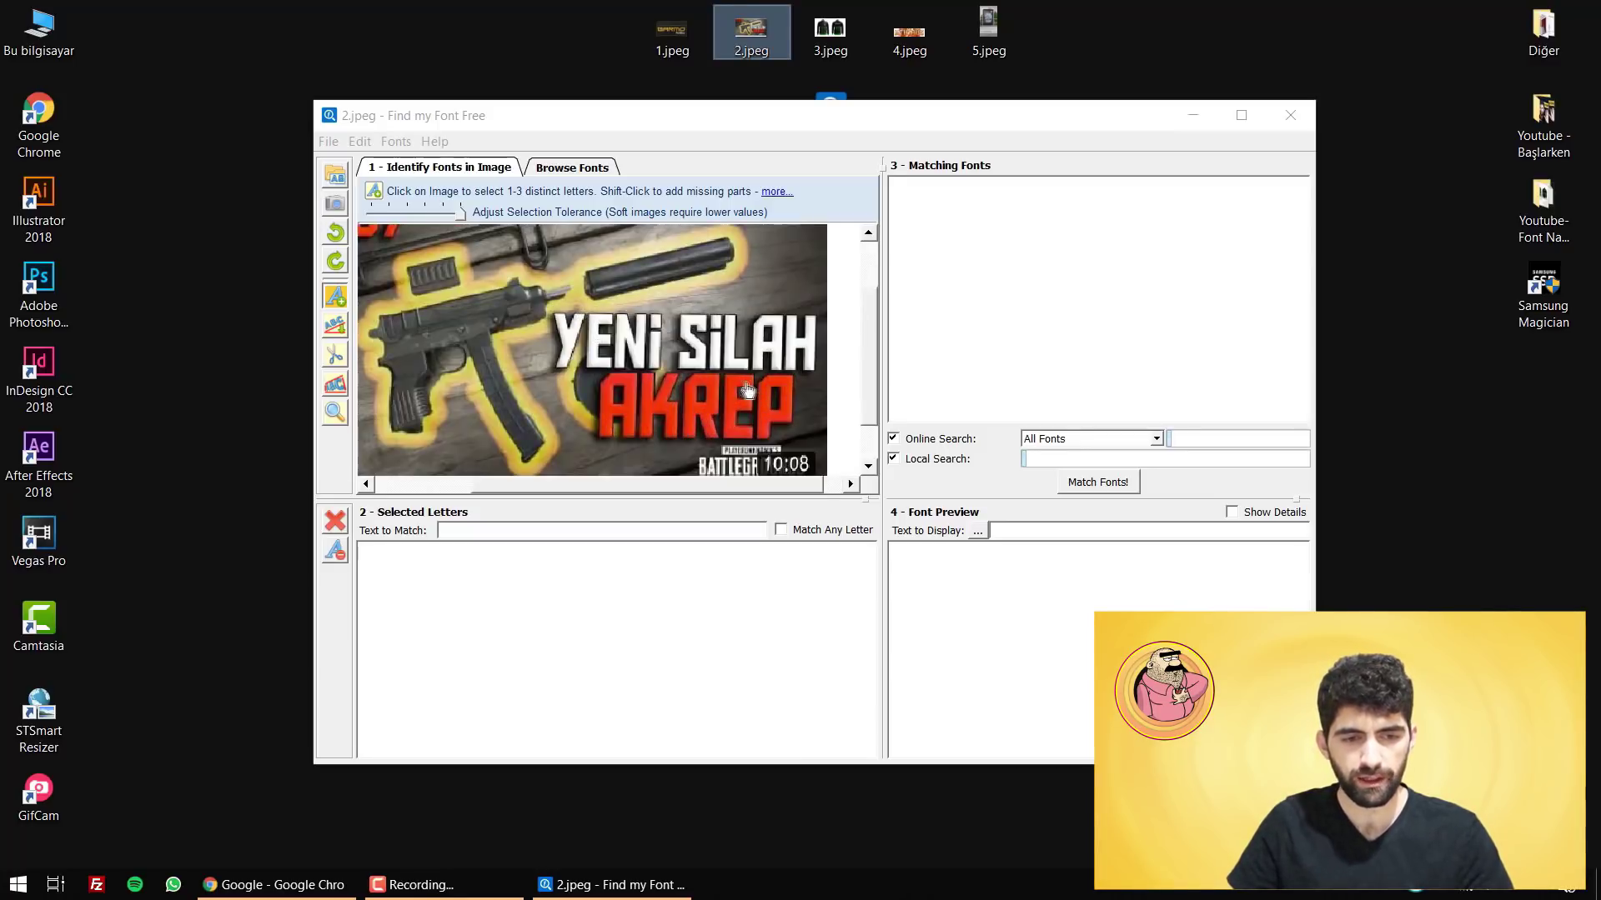
pyautogui.scroll(2, 703, 346)
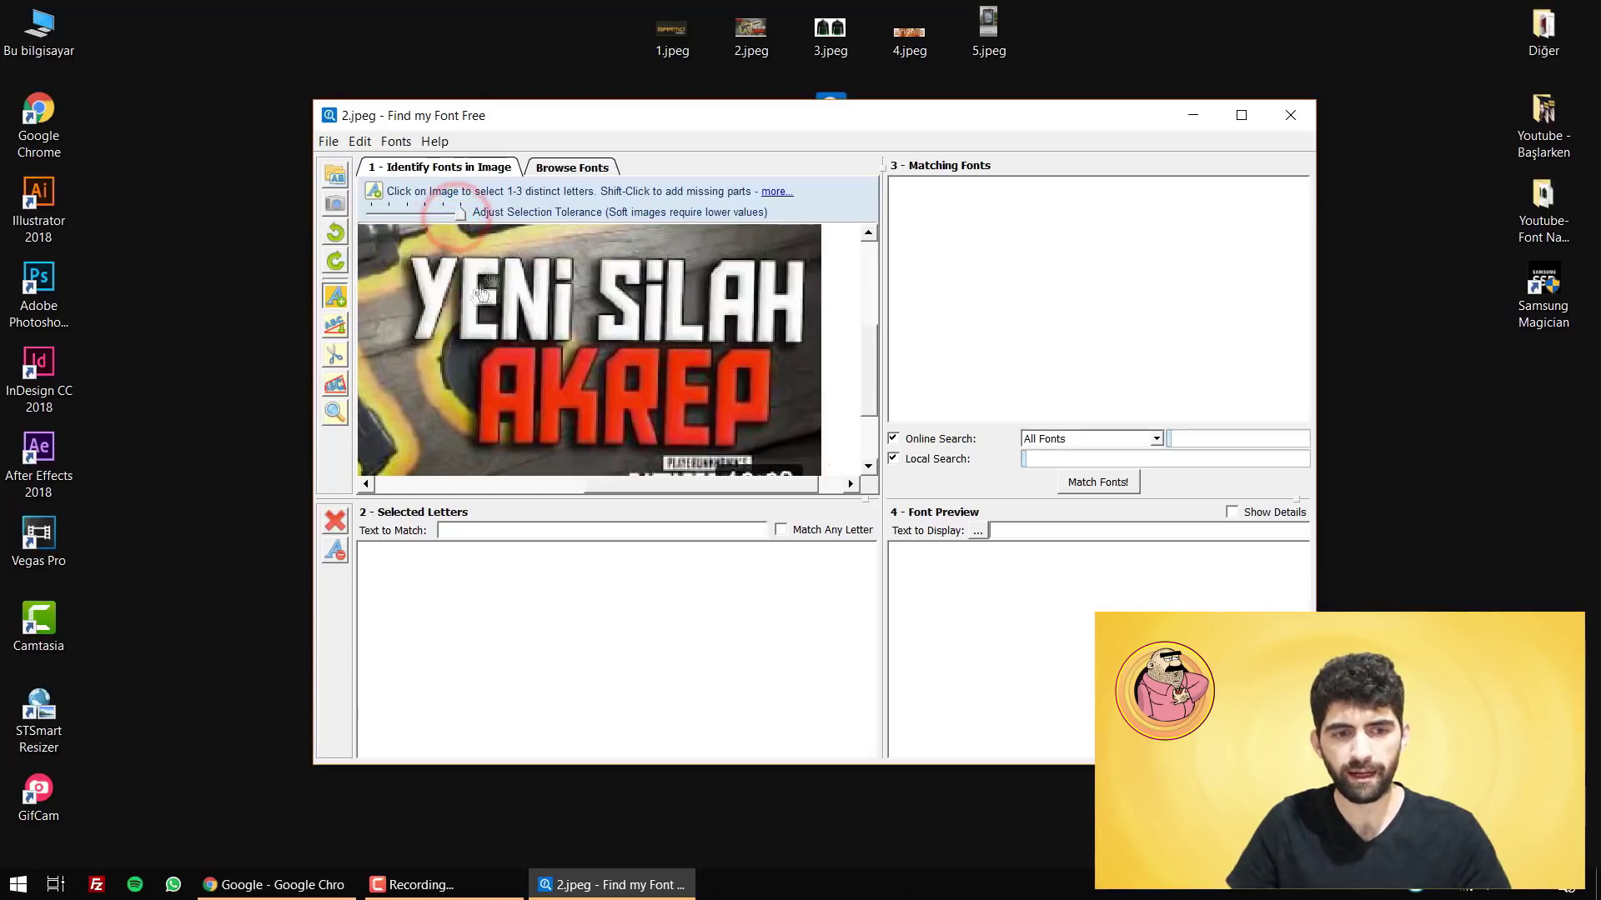
pyautogui.click(476, 314)
pyautogui.click(525, 296)
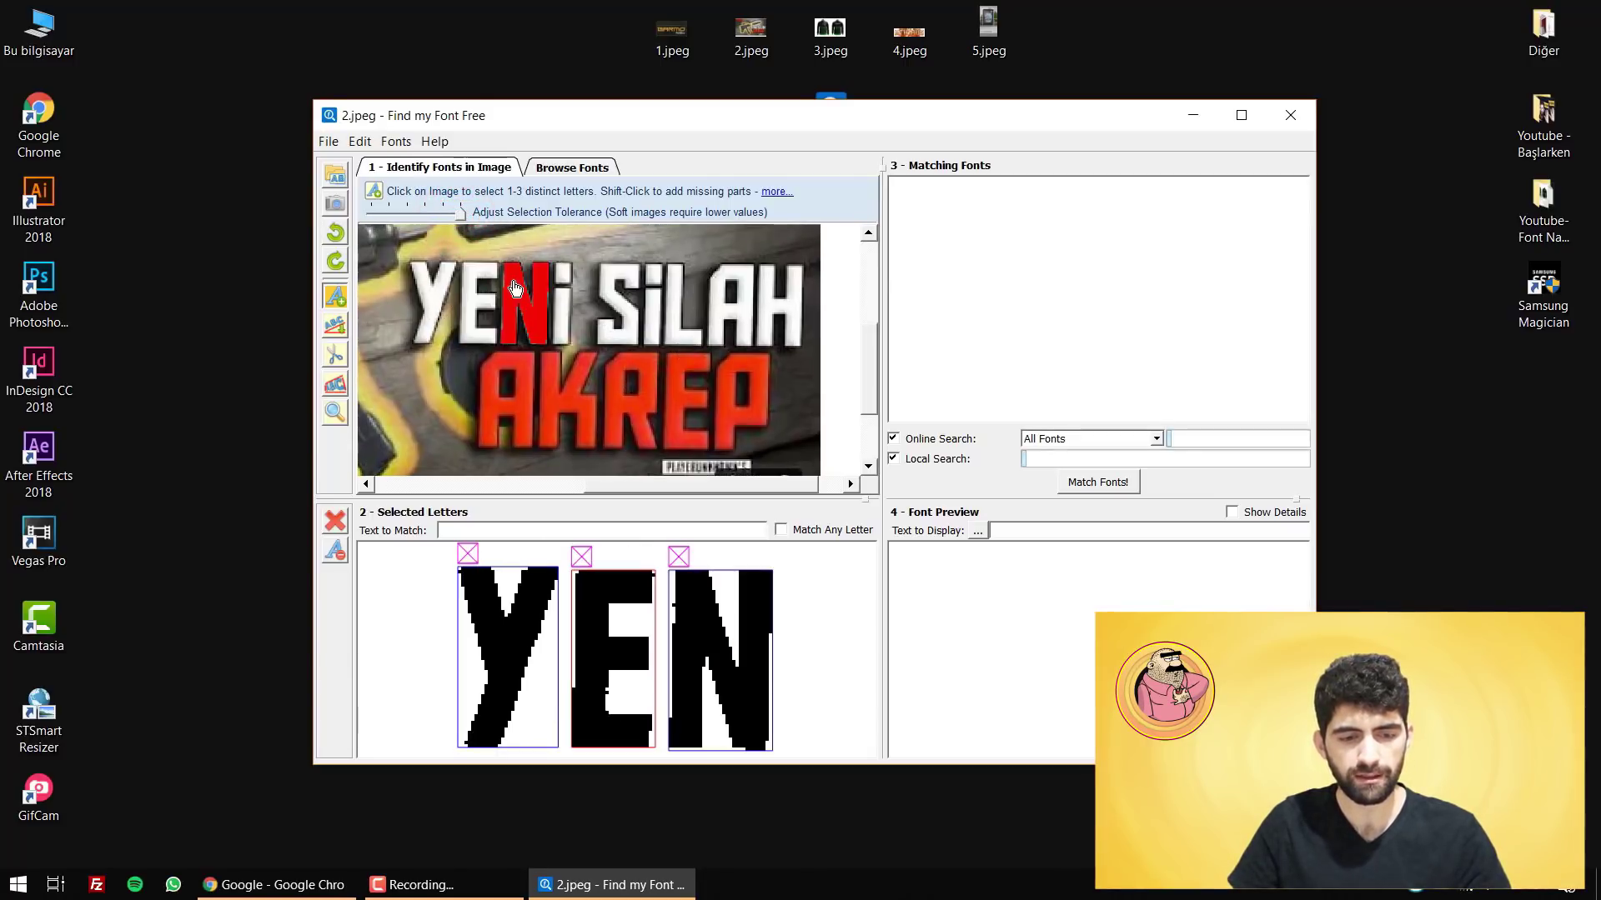
pyautogui.click(612, 289)
pyautogui.click(655, 309)
pyautogui.click(725, 305)
pyautogui.click(780, 302)
# Match fonts against the text YENSLAH and preview the Mustardo Pro and Aldo the Apache fonts
pyautogui.click(593, 530)
pyautogui.write('YEN')
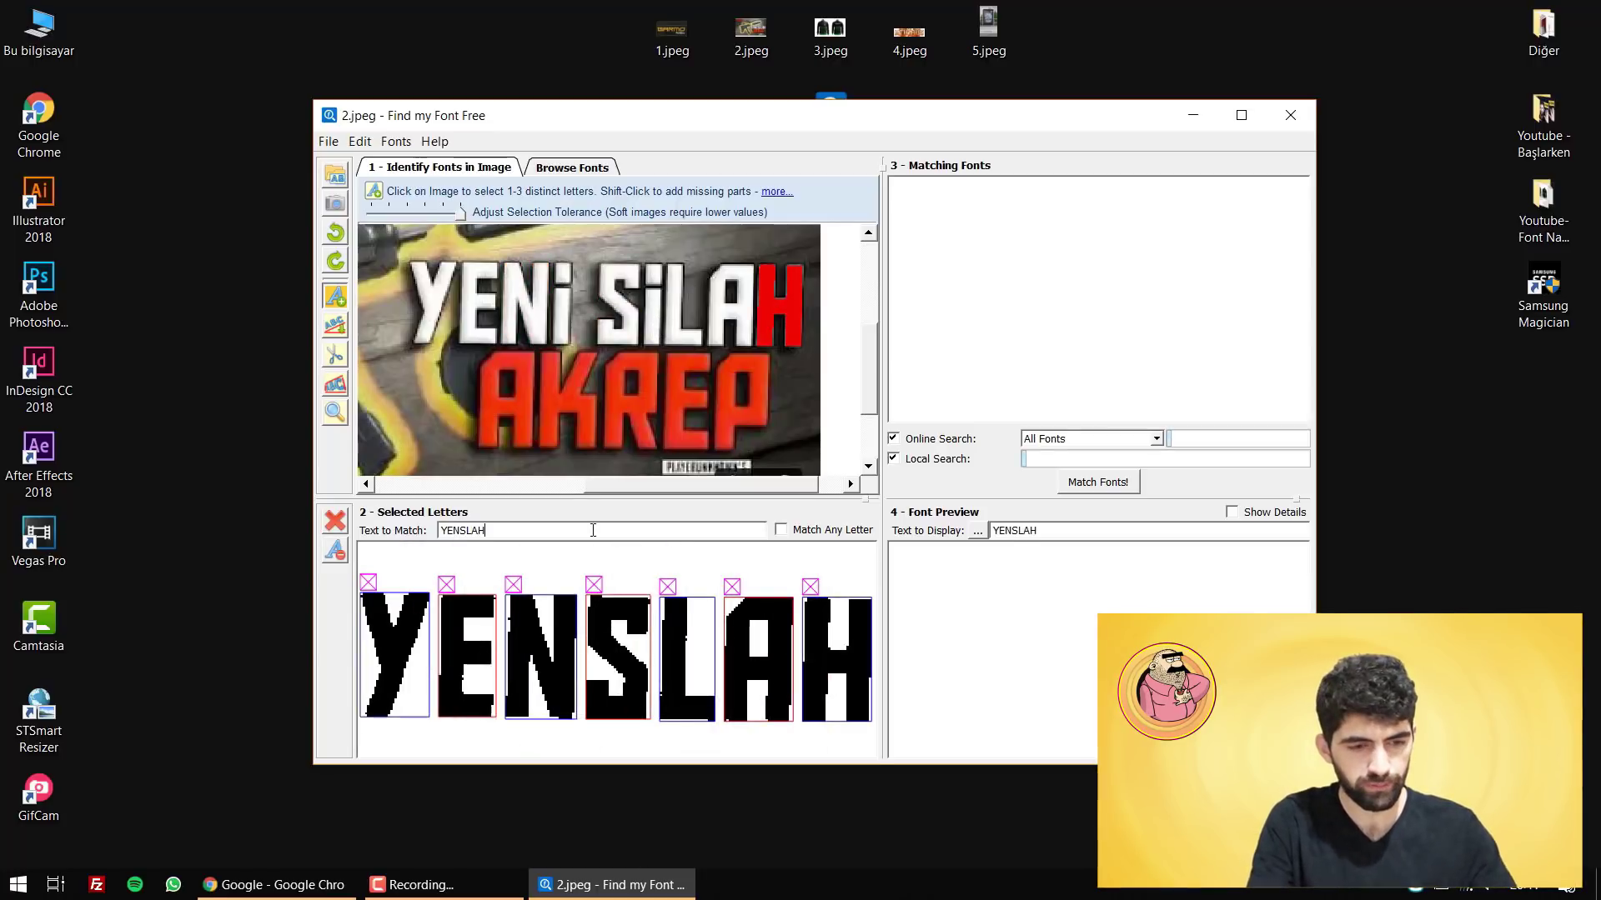
pyautogui.write('SLAH')
pyautogui.press('Return')
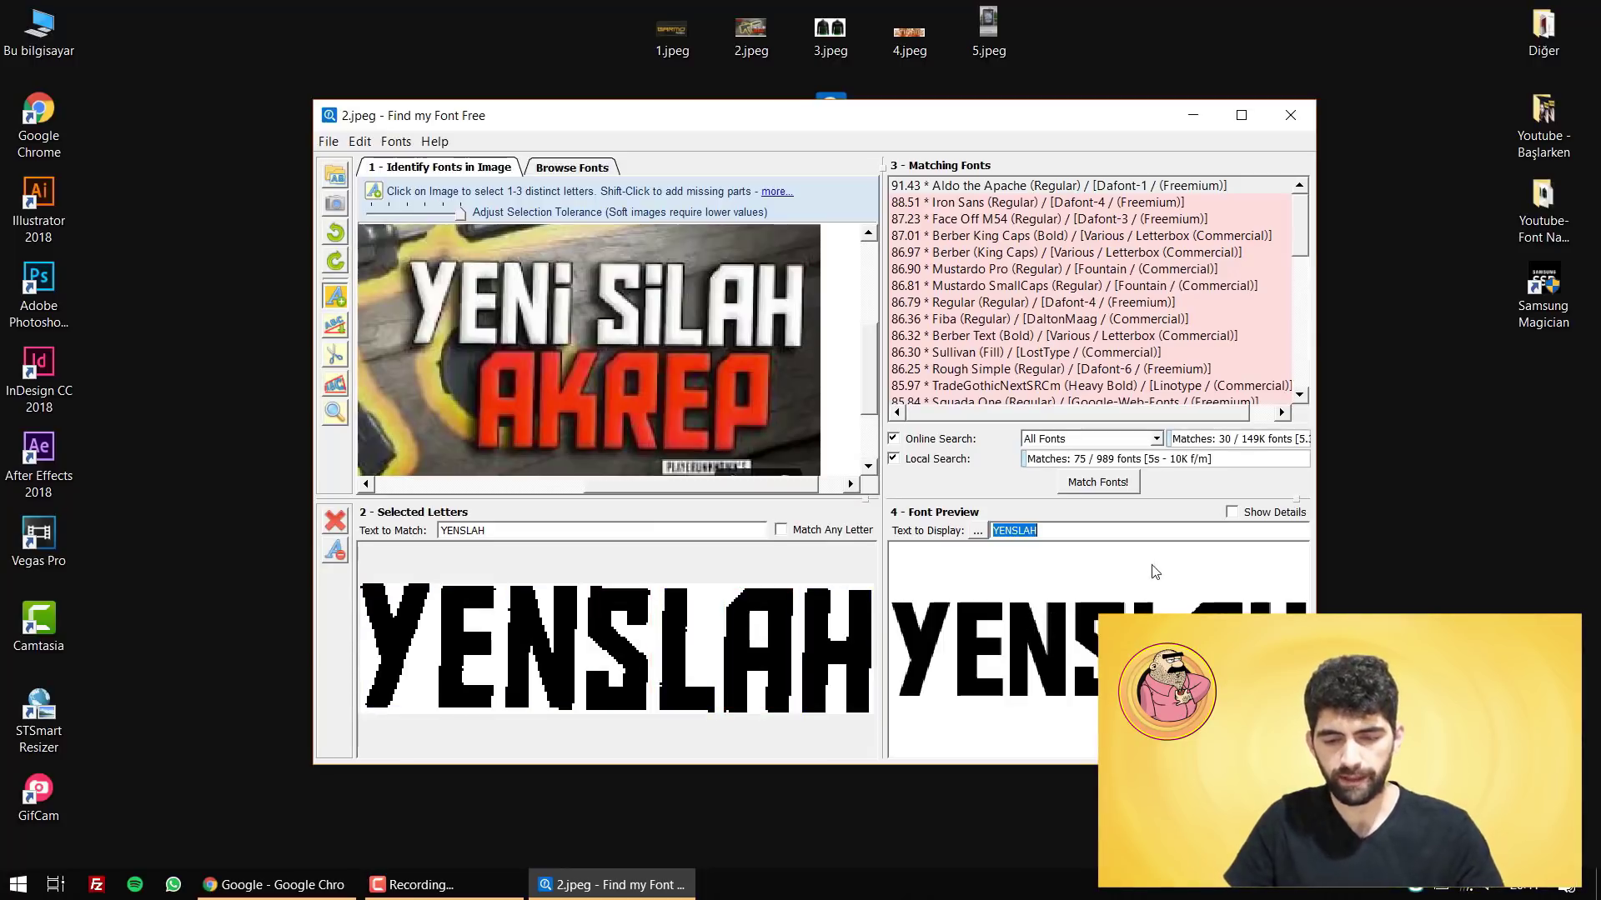
pyautogui.click(1011, 268)
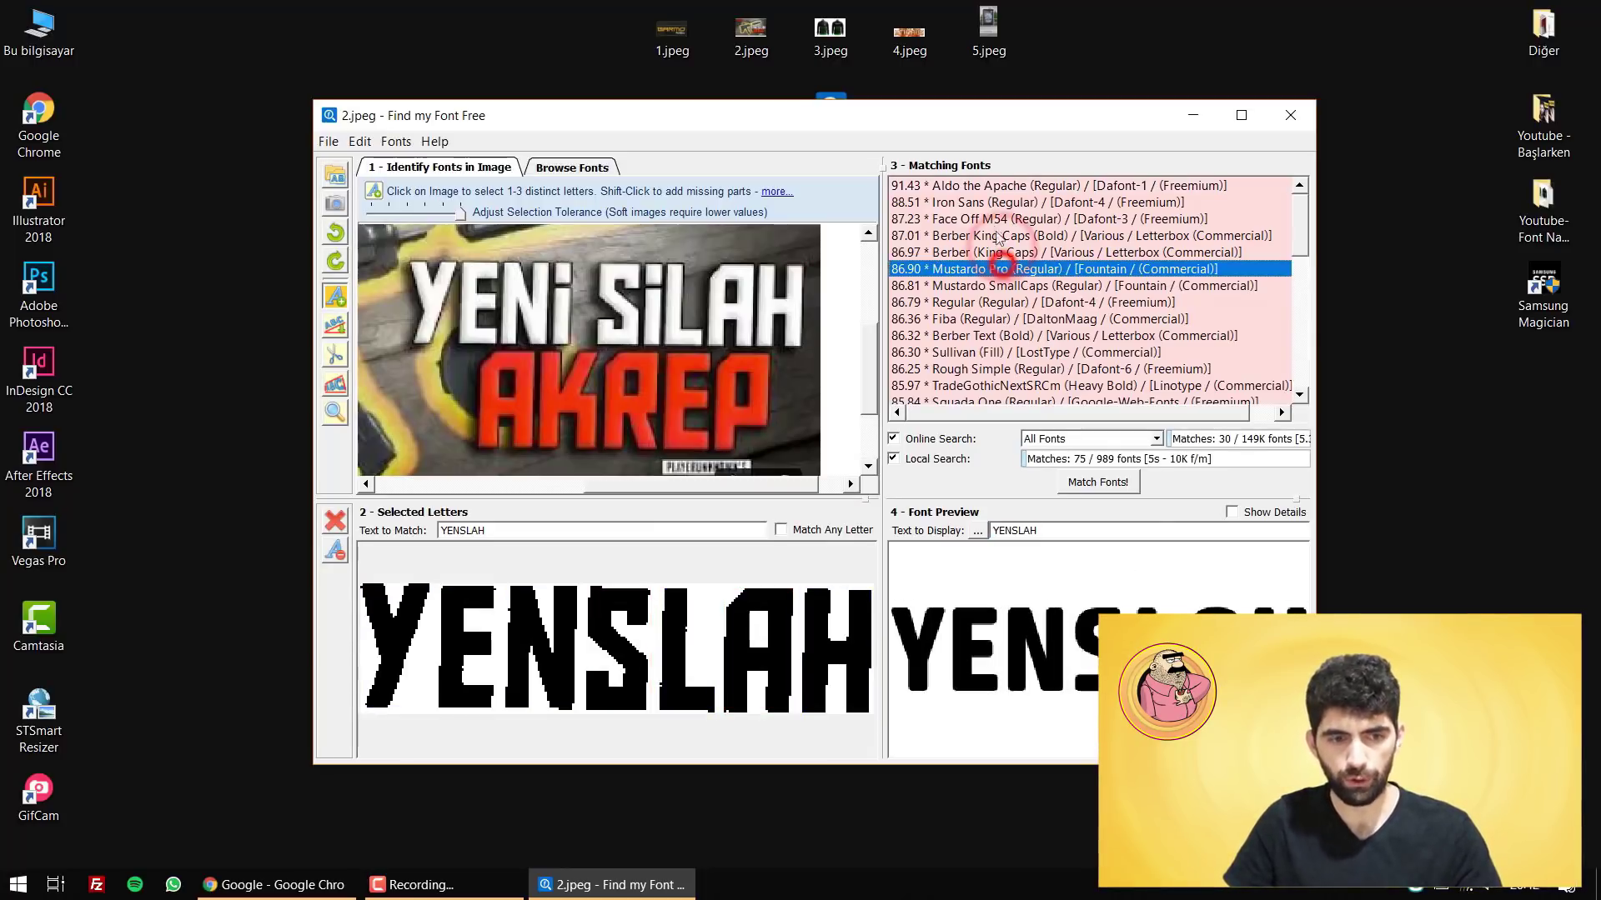
pyautogui.click(991, 187)
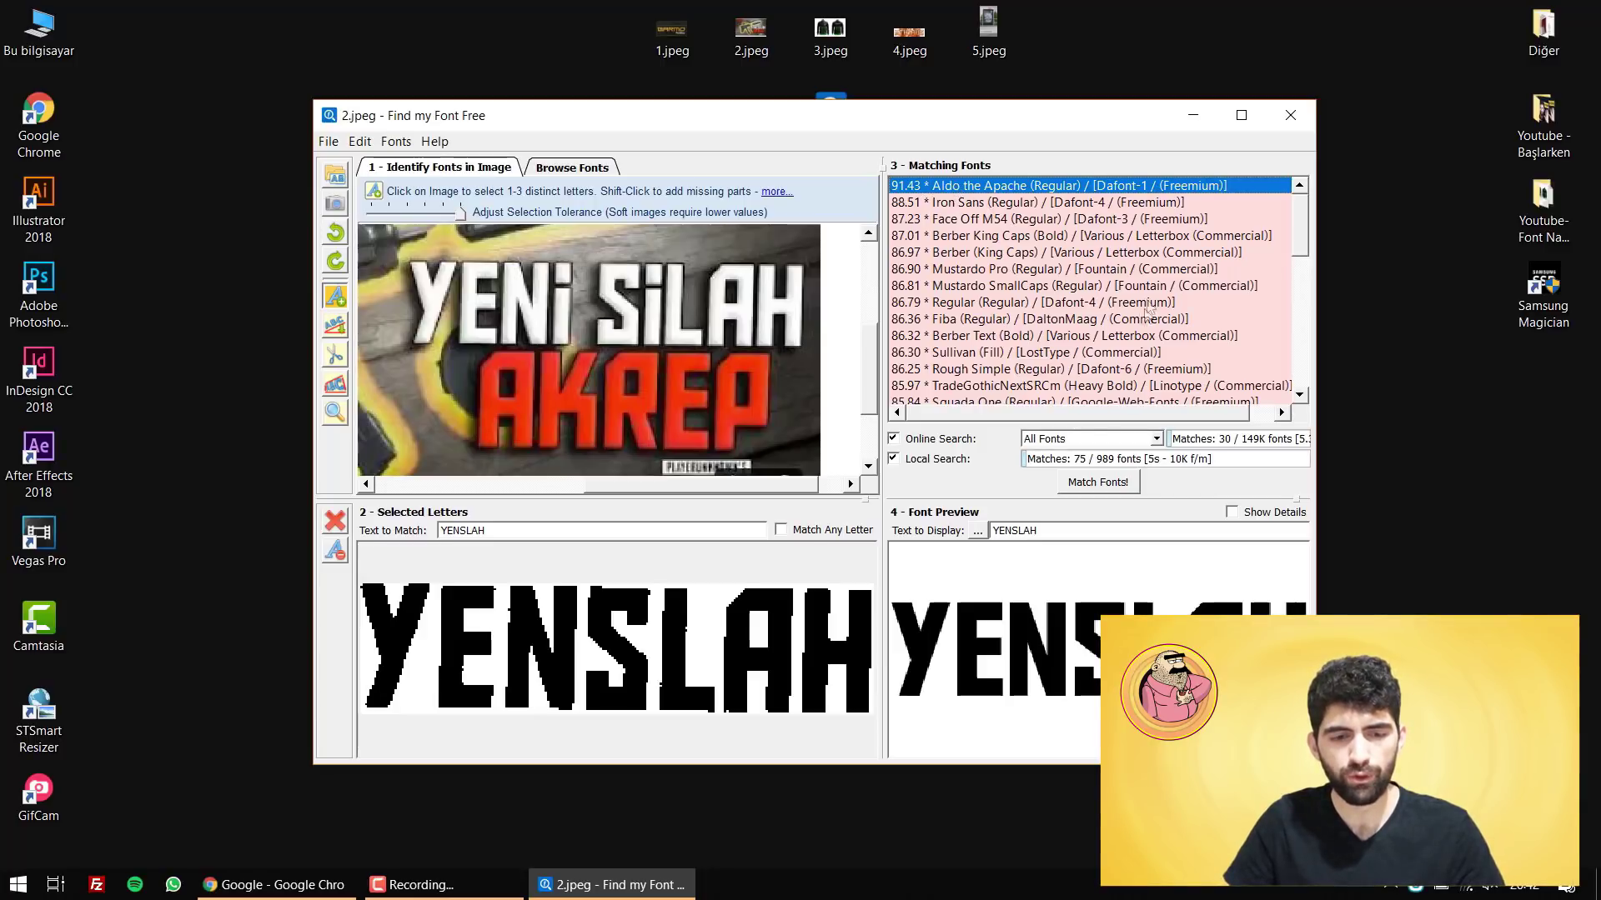
# Load 3.jpeg and select the Tatangalar lettering on the jacket's back at a reduced selection tolerance, adding the T's missing parts
pyautogui.moveTo(836, 42); pyautogui.dragTo(668, 453)
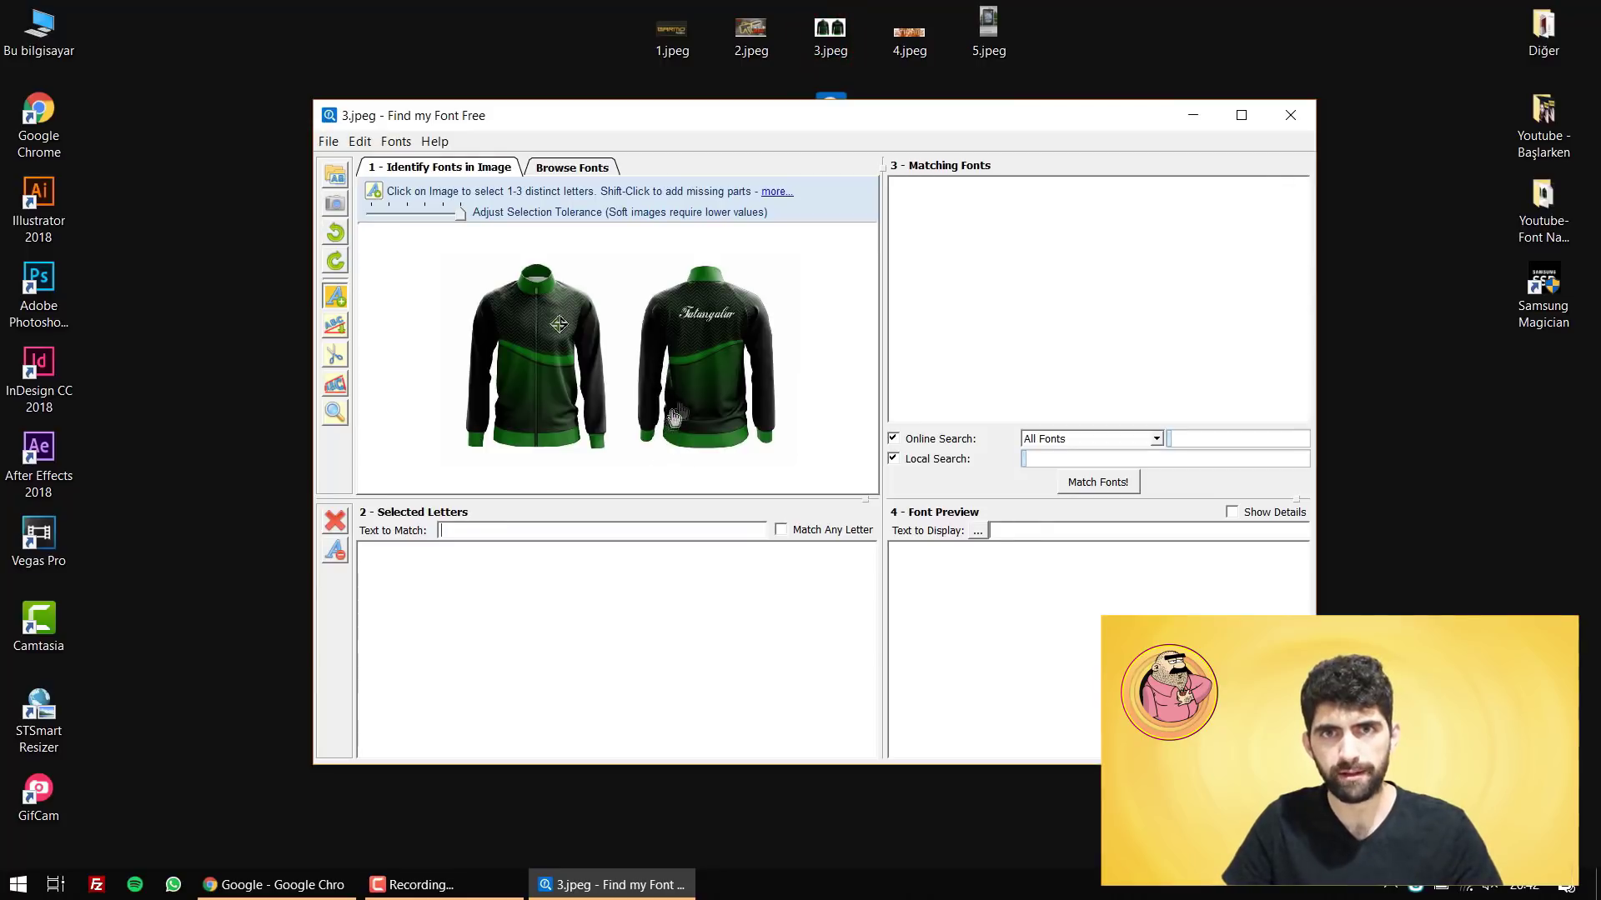
pyautogui.scroll(5, 709, 337)
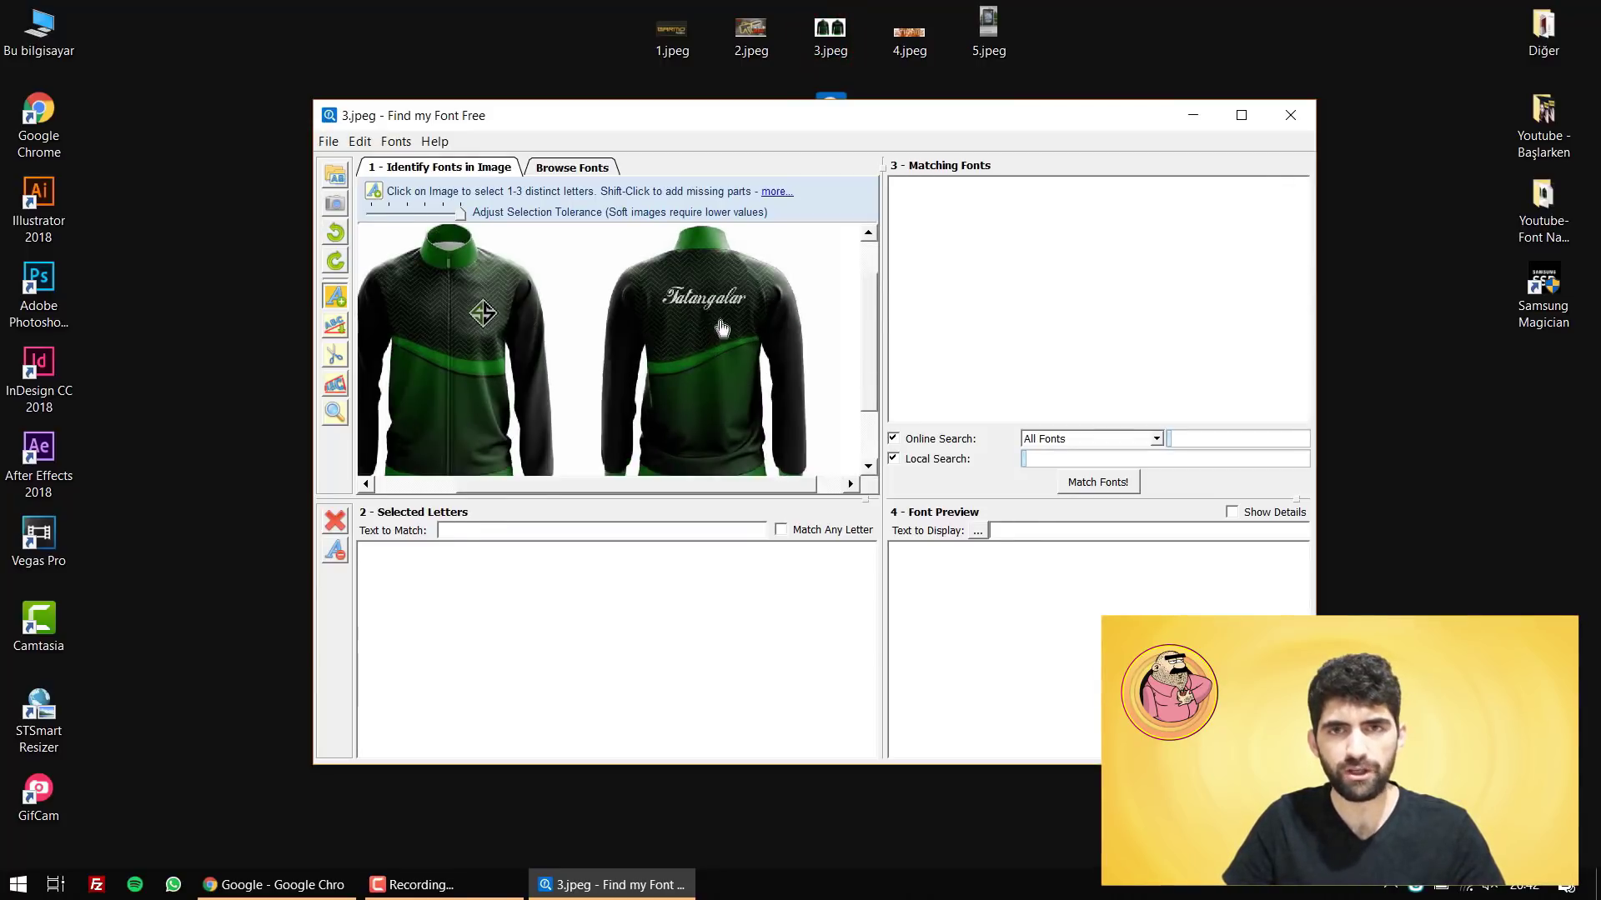
pyautogui.scroll(5, 739, 306)
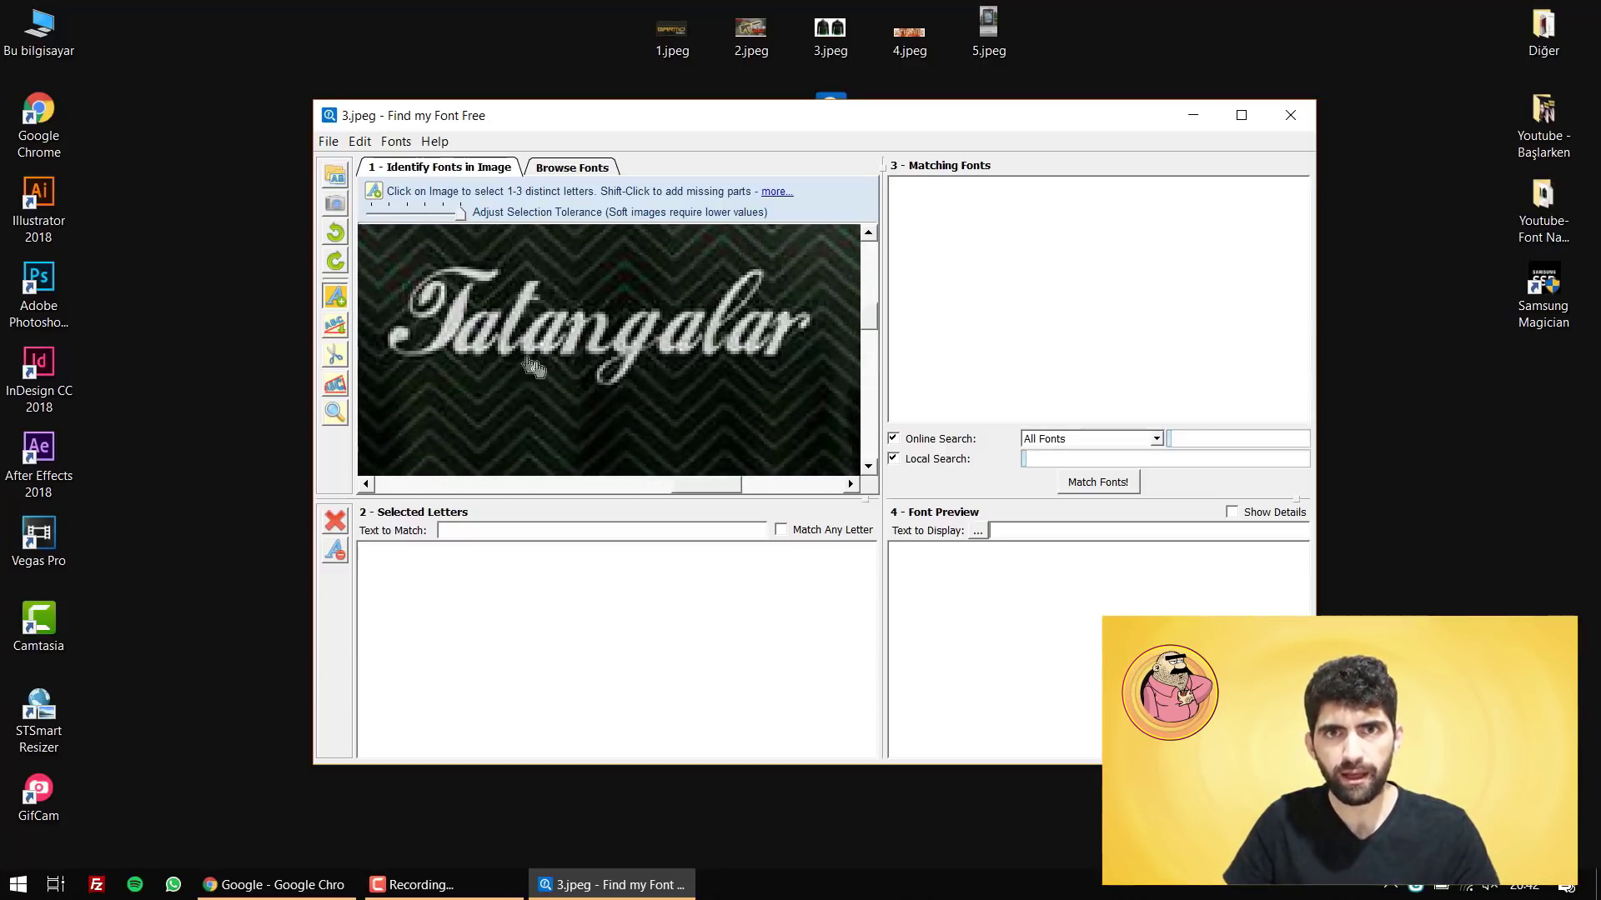
pyautogui.scroll(1, 488, 327)
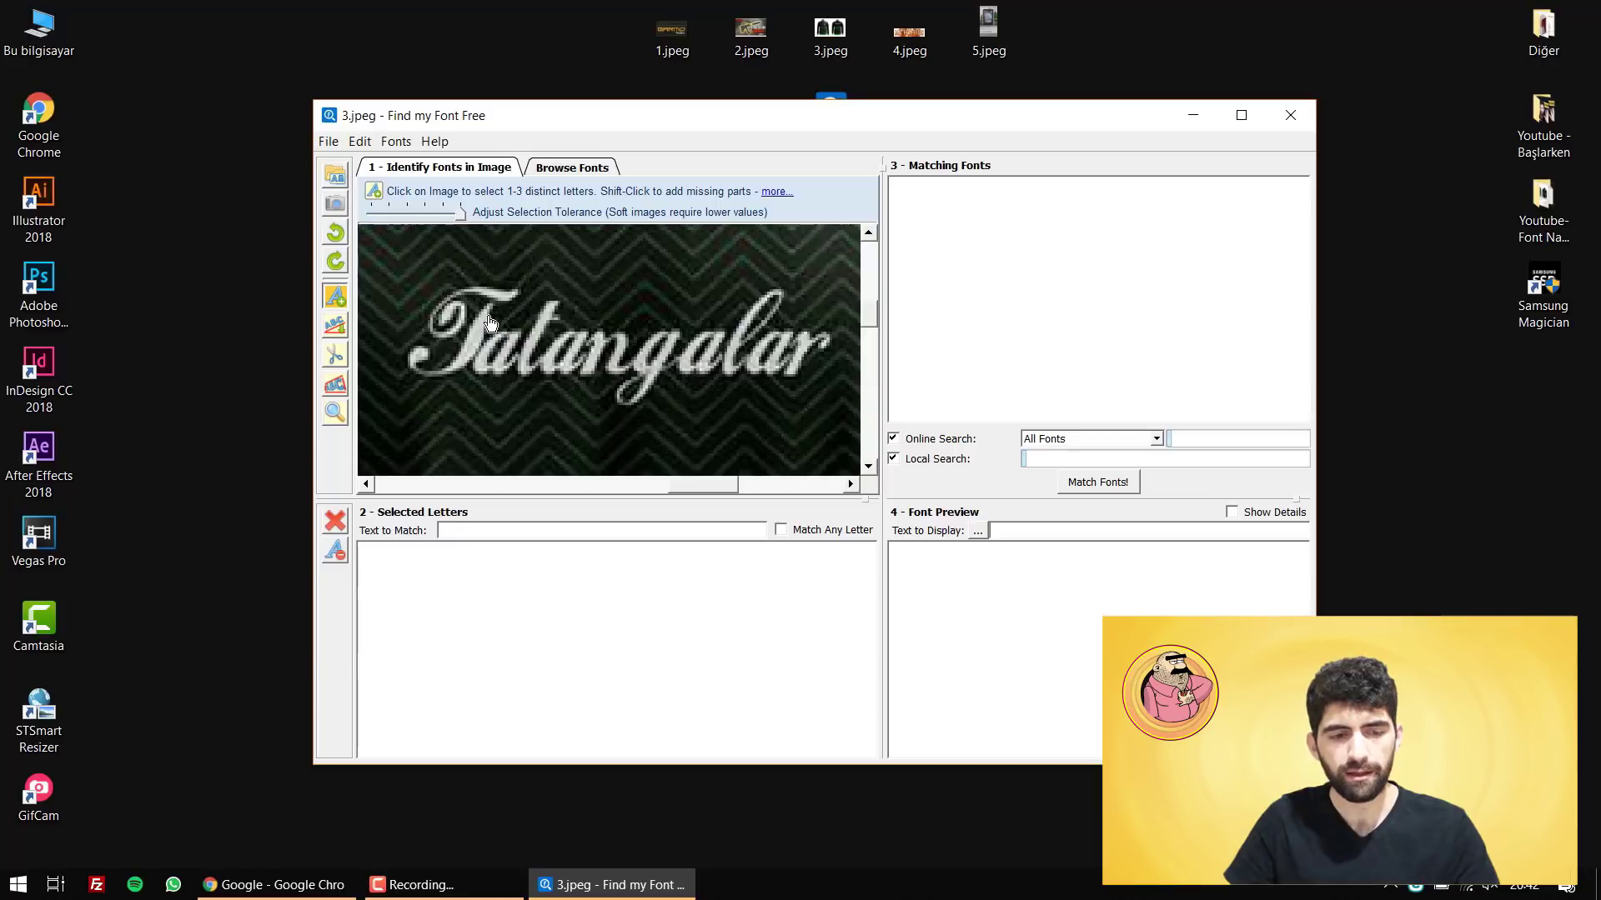
pyautogui.scroll(2, 470, 363)
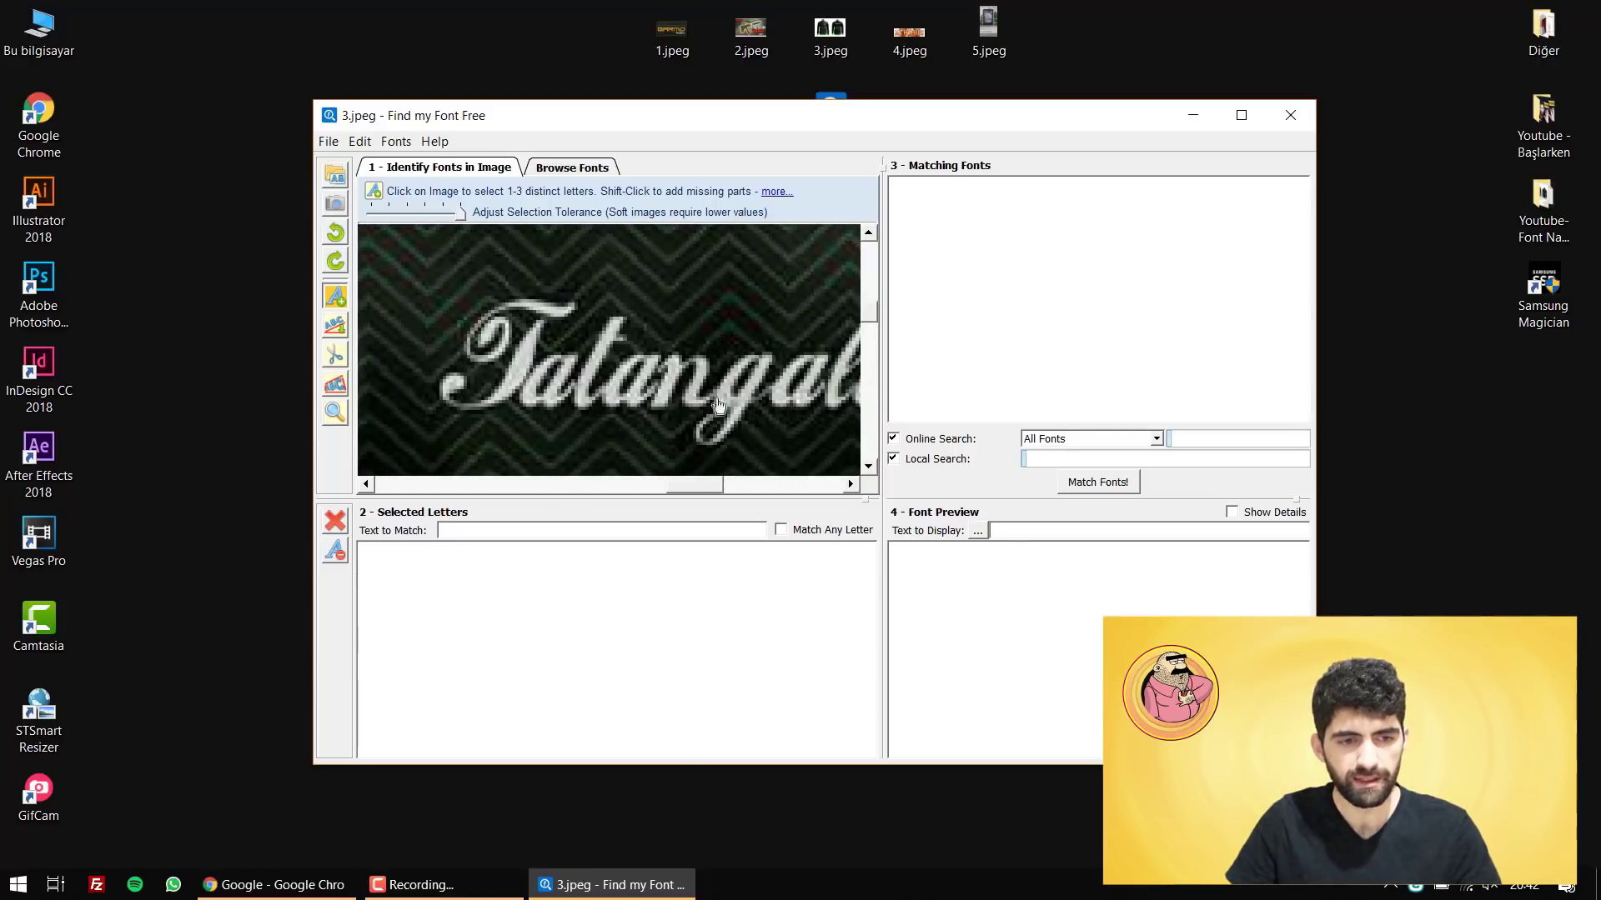
pyautogui.moveTo(459, 221); pyautogui.dragTo(426, 224)
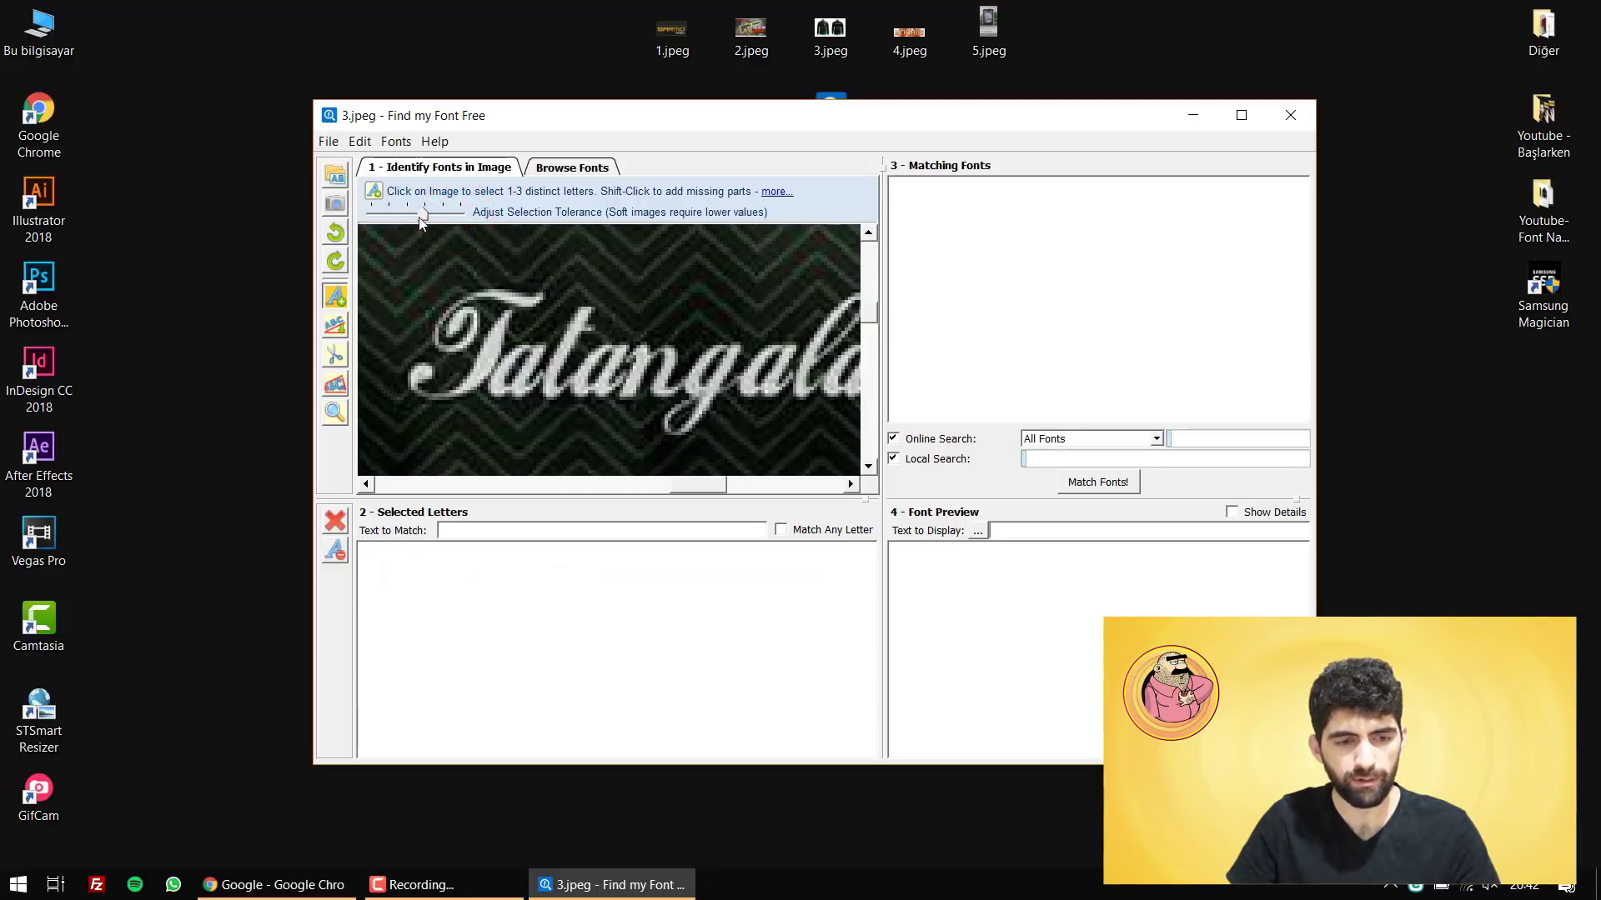
pyautogui.click(488, 365)
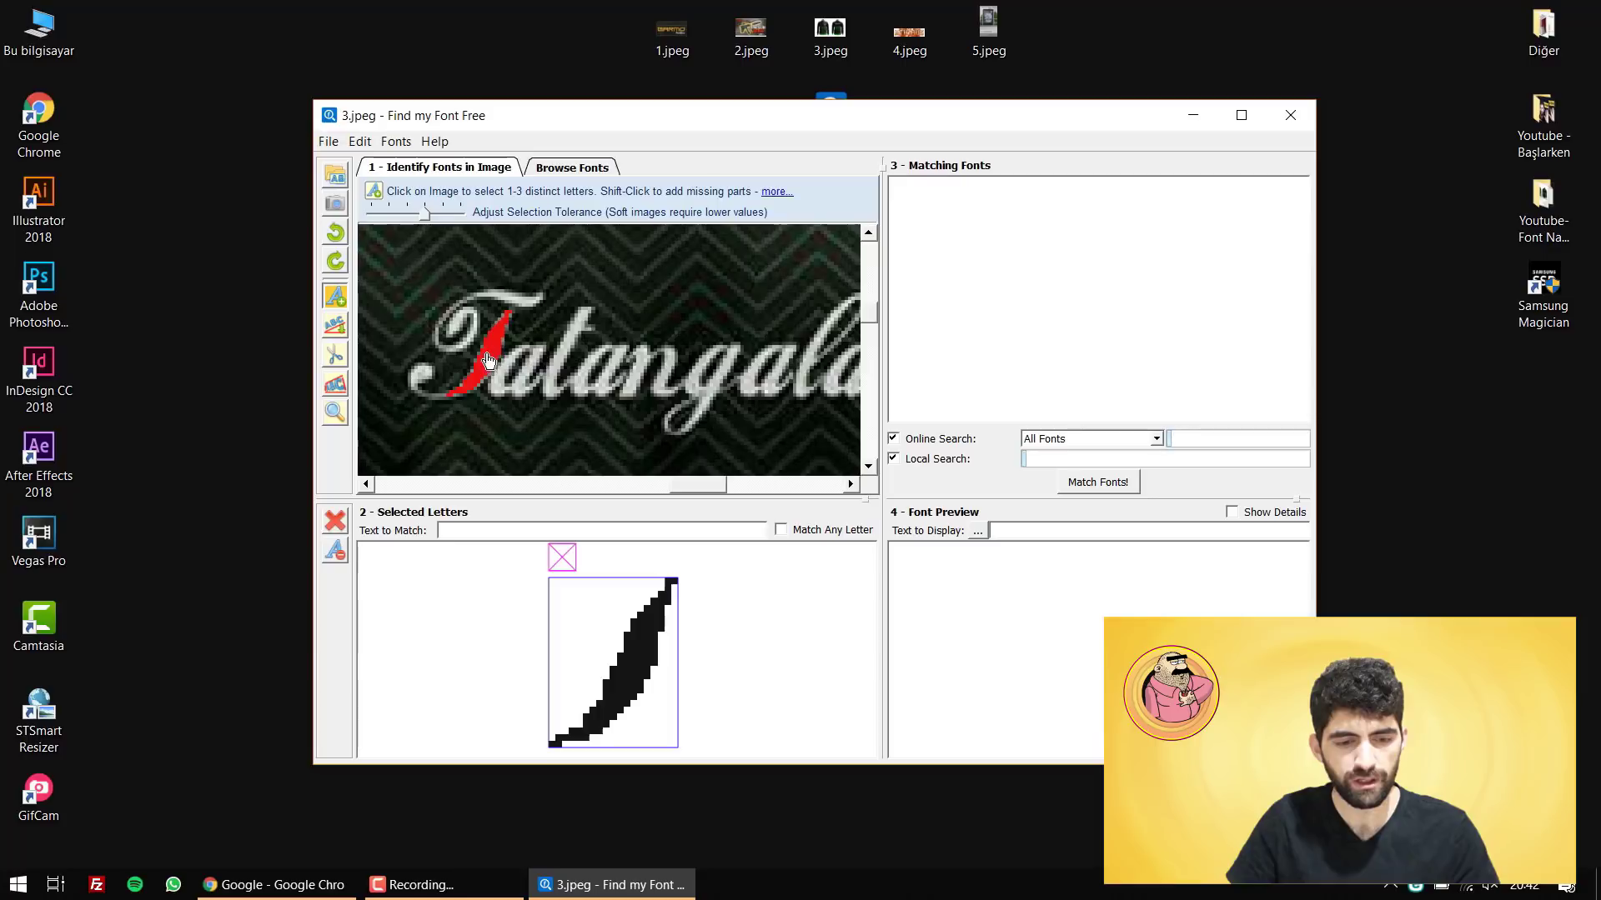
pyautogui.keyDown('shift'); pyautogui.click(421, 381); pyautogui.keyUp('shift')
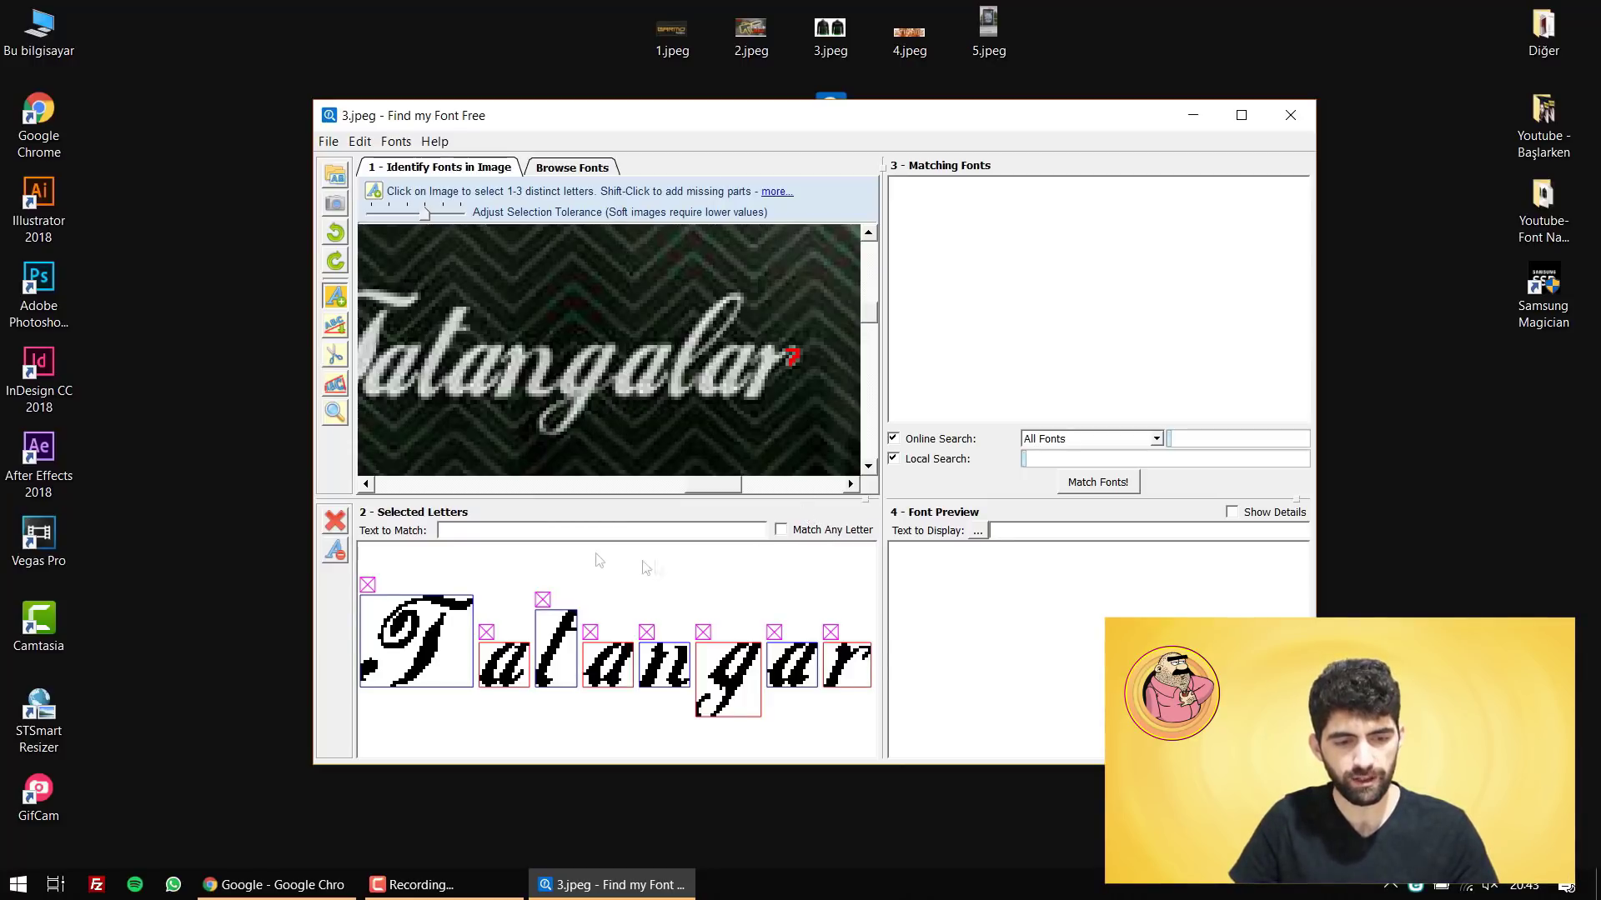
# Enter the selected letters of Tatangalar as the text to match
pyautogui.click(596, 531)
pyautogui.write('tAT')
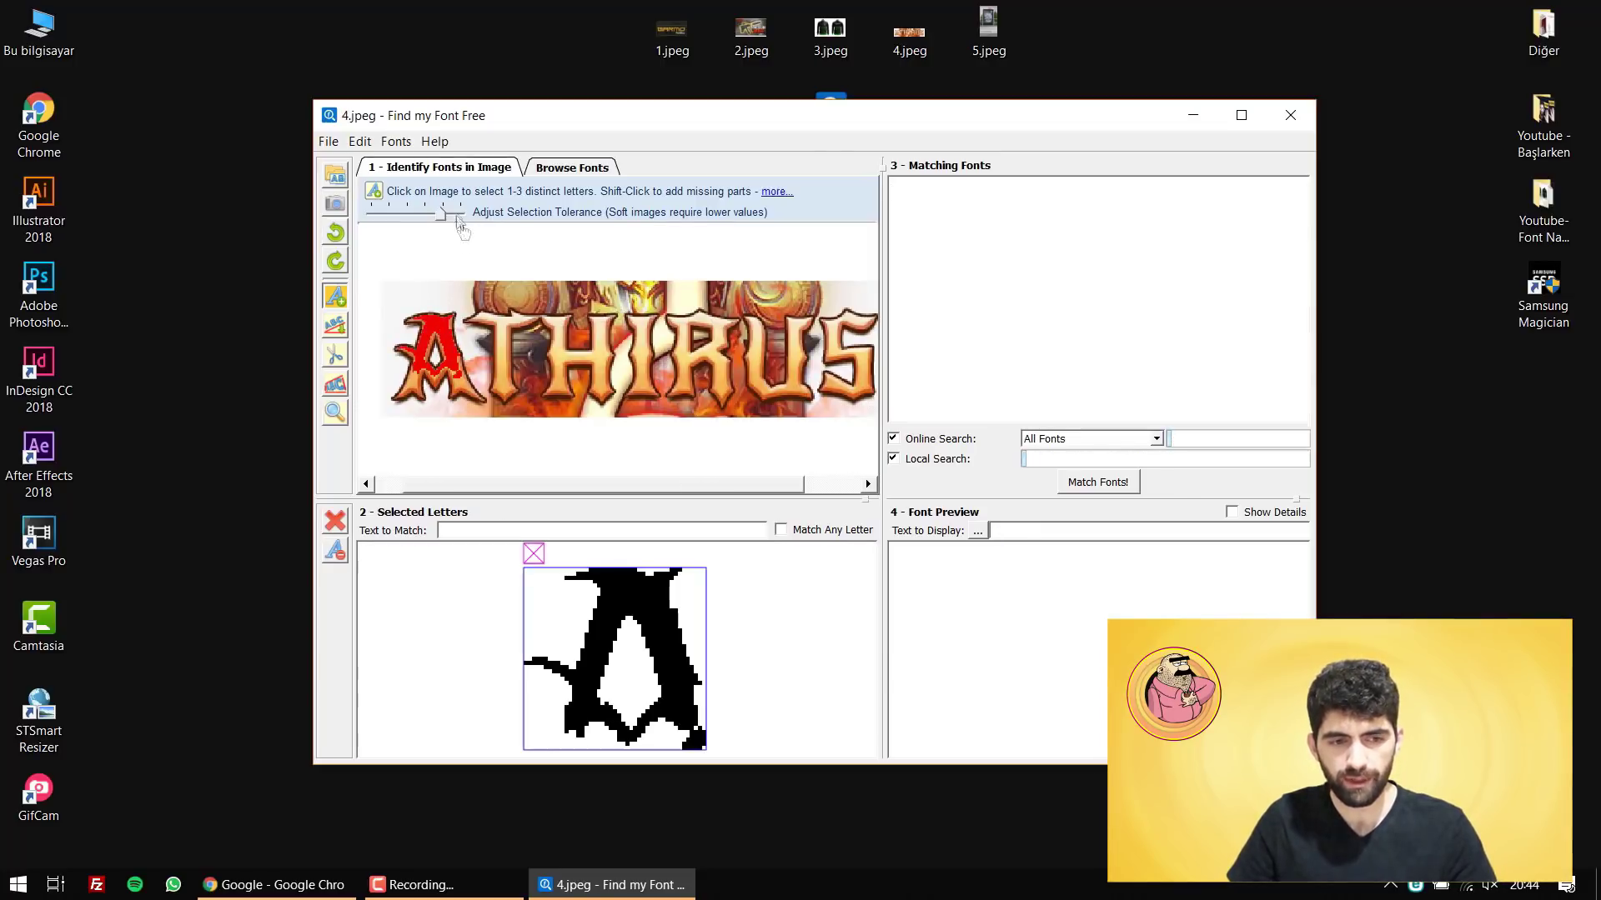
# Reselect the A of ATHIRUS in 4.jpeg at maximum selection tolerance and discard the joined TH selection
pyautogui.click(532, 553)
pyautogui.click(447, 214)
pyautogui.click(442, 331)
pyautogui.click(510, 348)
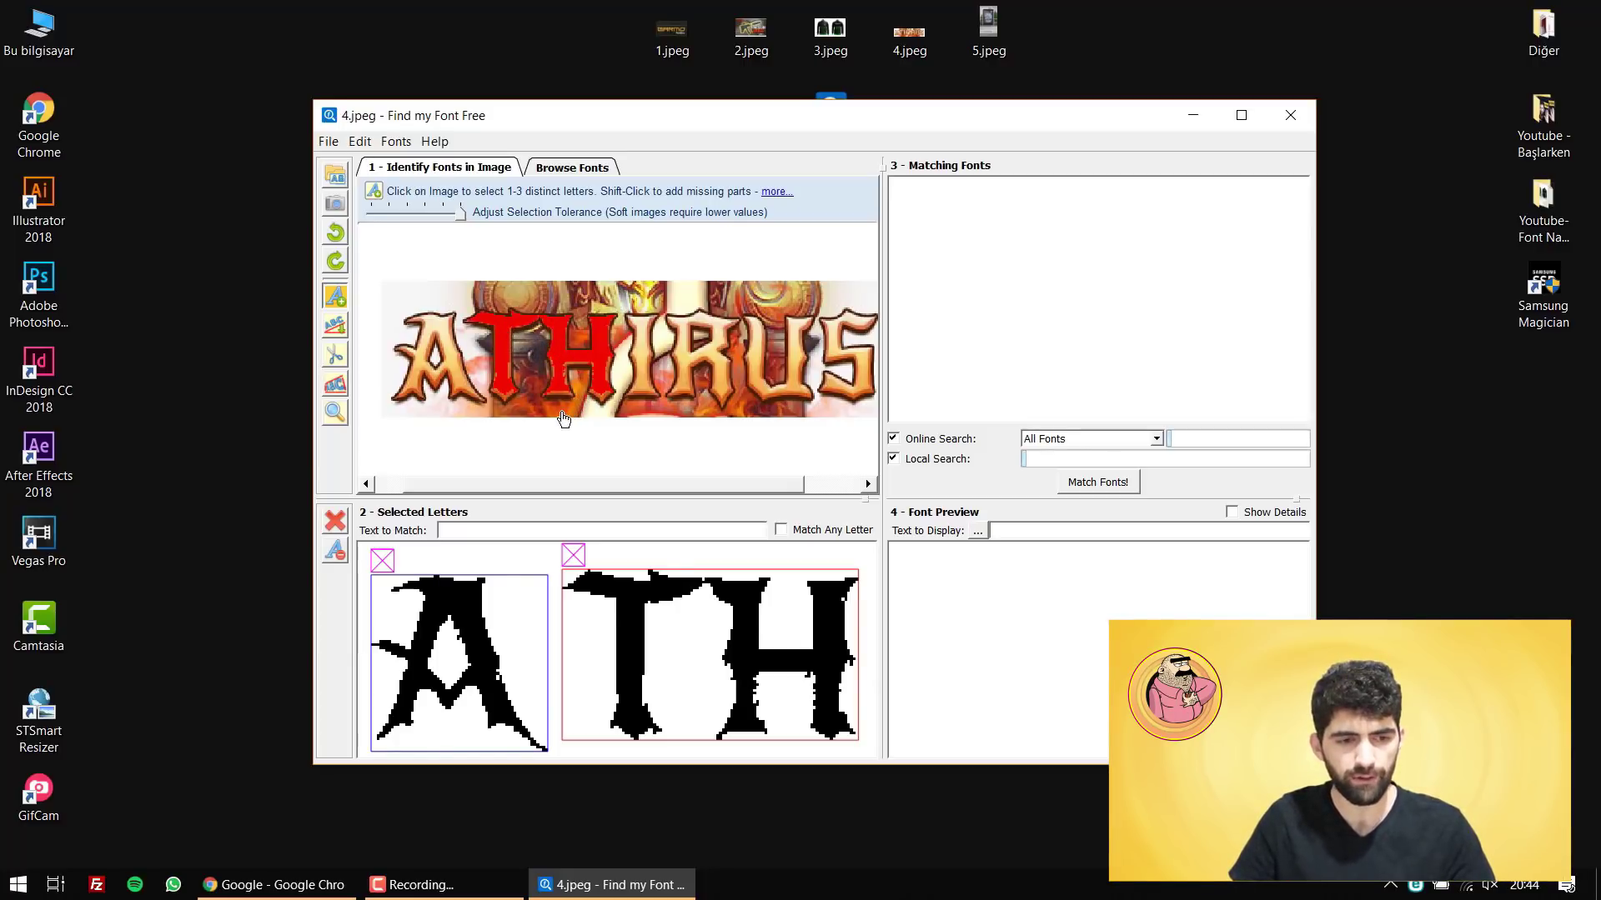
pyautogui.click(574, 557)
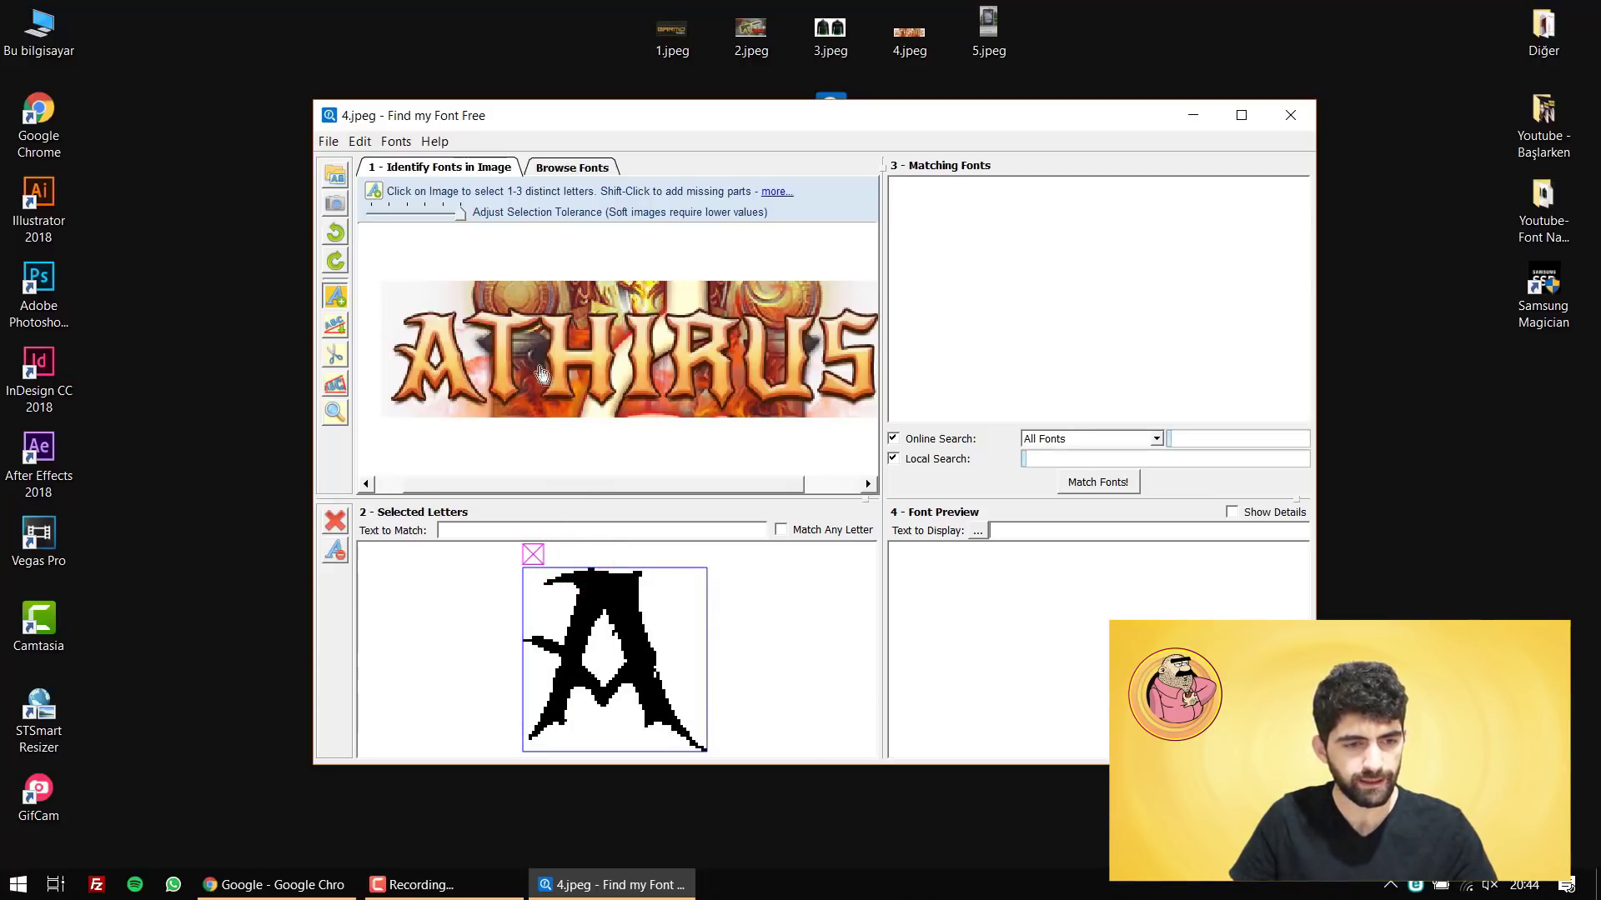
# Draw a vertical splitter line between the connected T and H of ATHIRUS with Split Connected Letters
pyautogui.scroll(3, 541, 350)
pyautogui.scroll(-3, 541, 349)
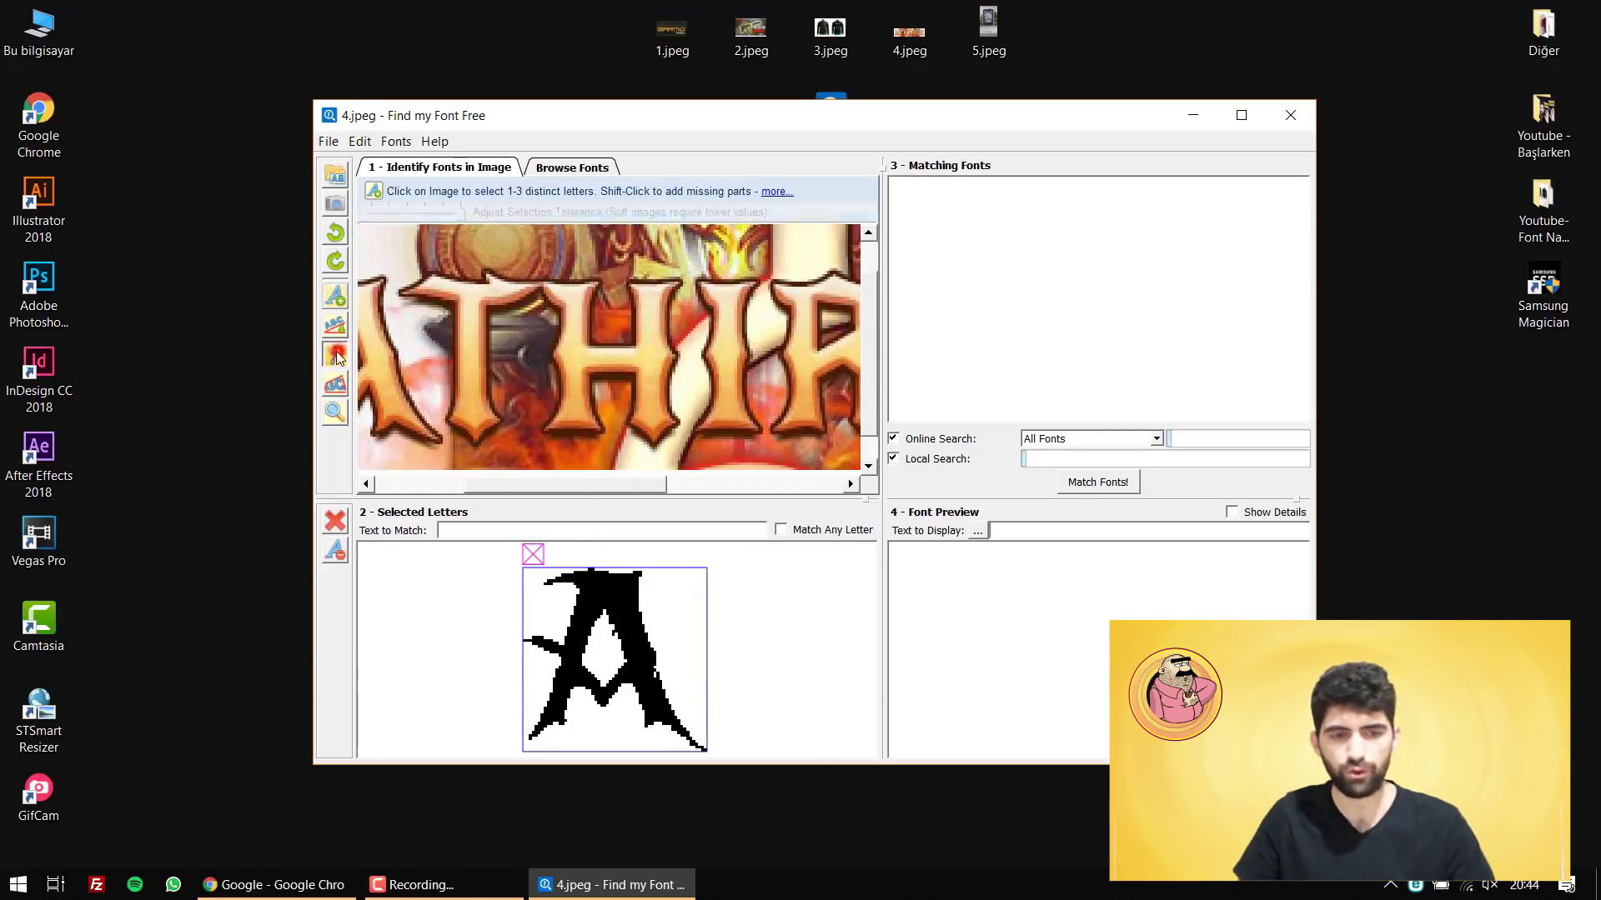
pyautogui.click(334, 356)
pyautogui.moveTo(538, 236)
pyautogui.mouseDown()
pyautogui.moveTo(541, 355)
pyautogui.moveTo(550, 338)
pyautogui.mouseUp()
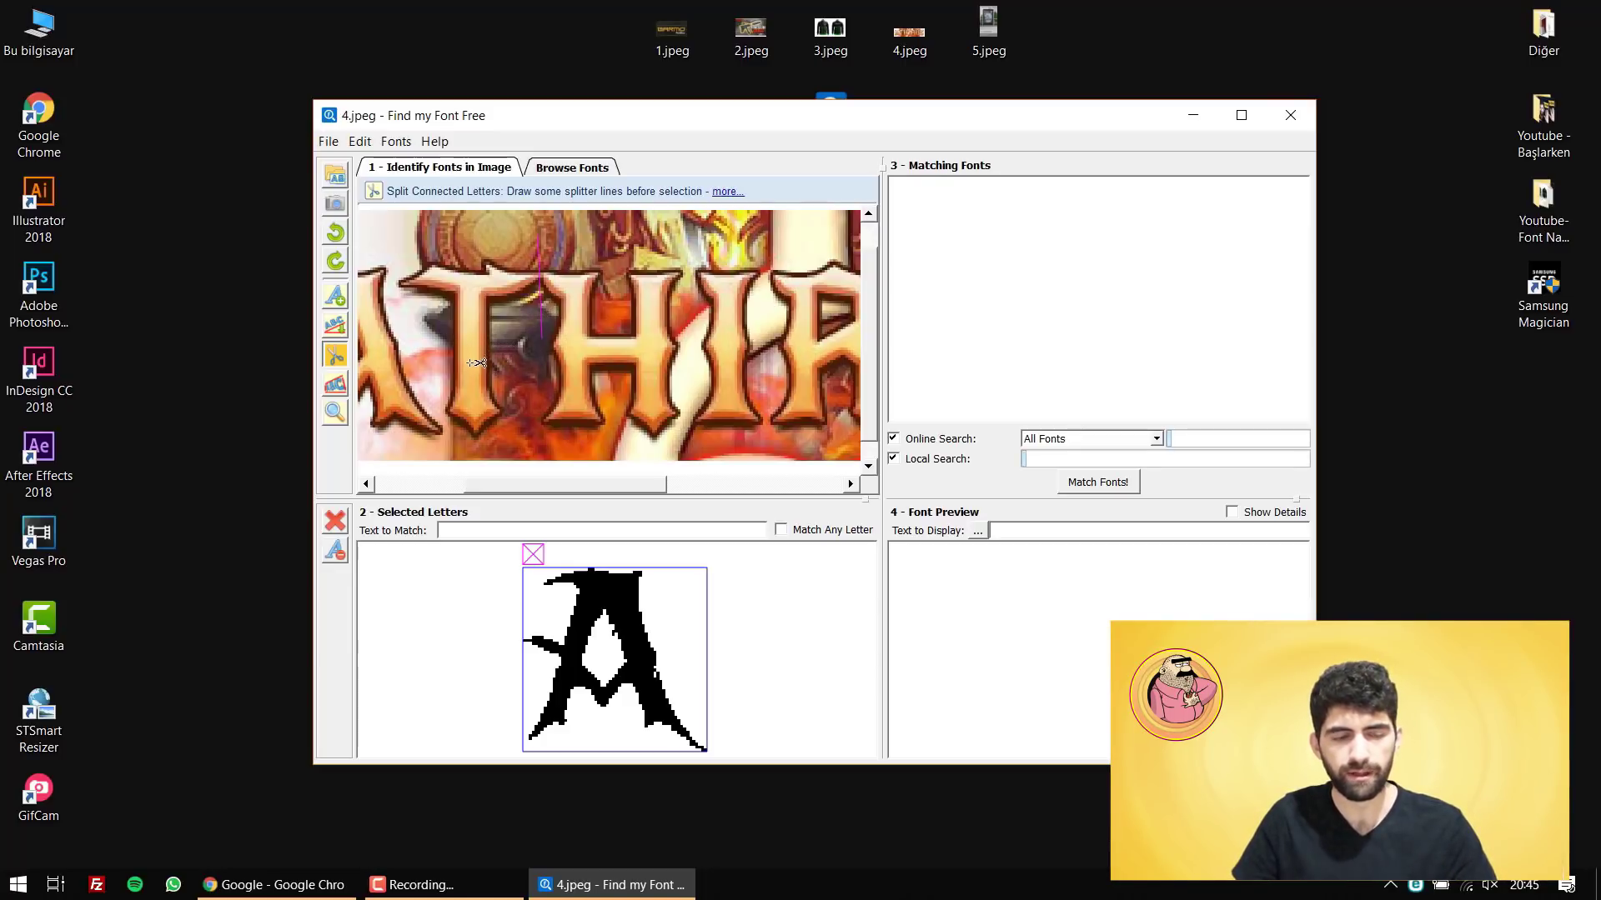
# Select the split T and H of ATHIRUS as separate letters, along with the remaining I, R, U and S
pyautogui.click(335, 296)
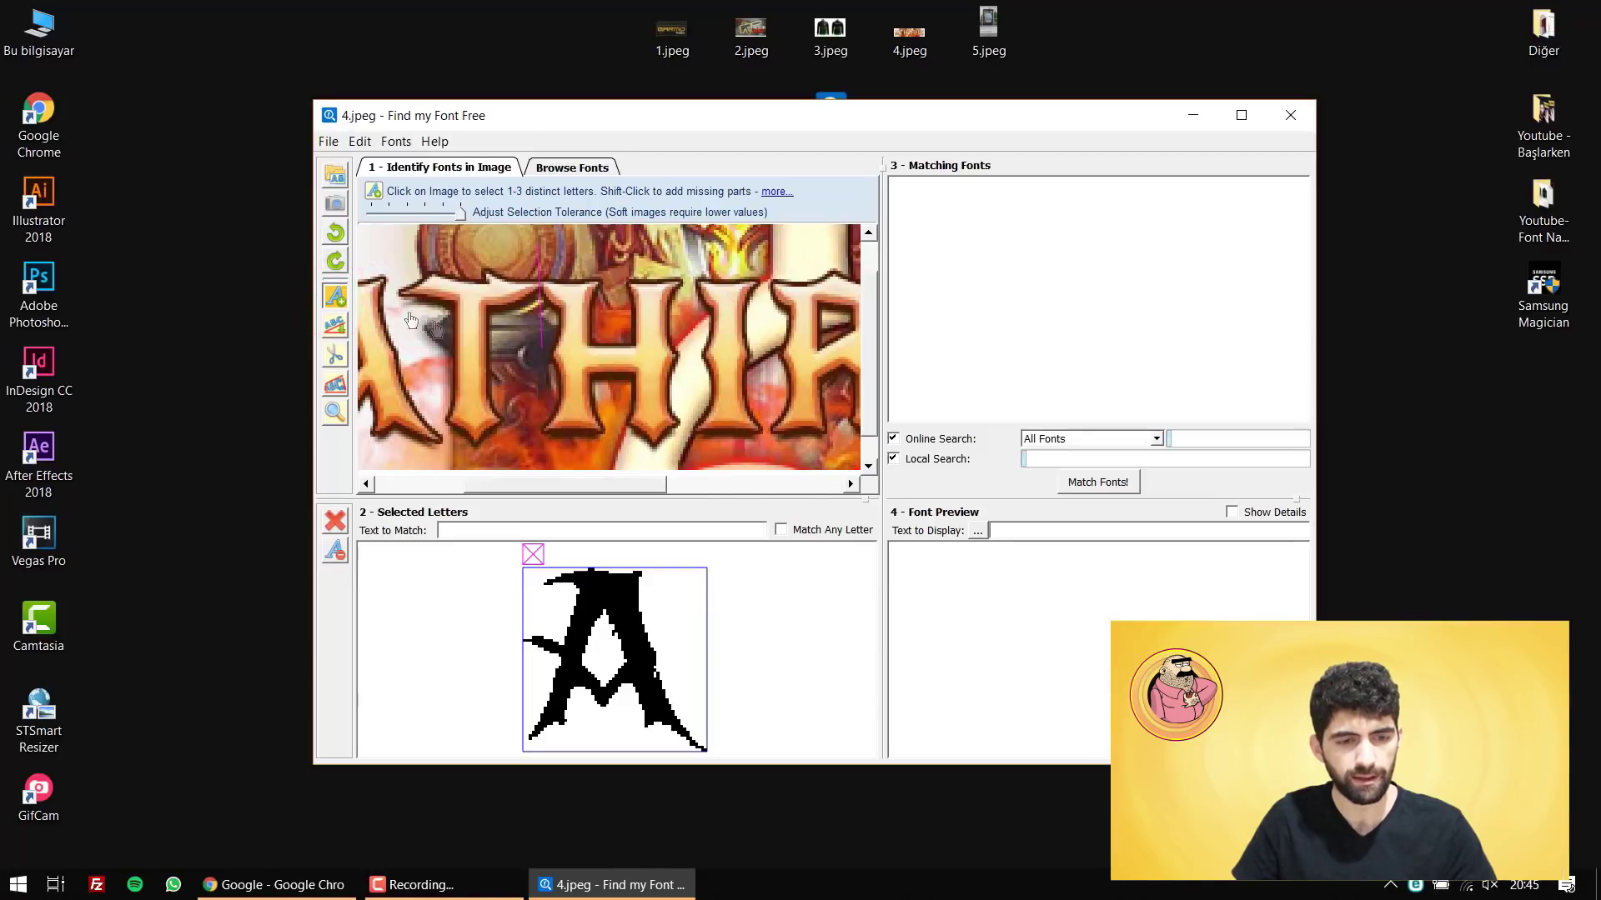
pyautogui.click(472, 325)
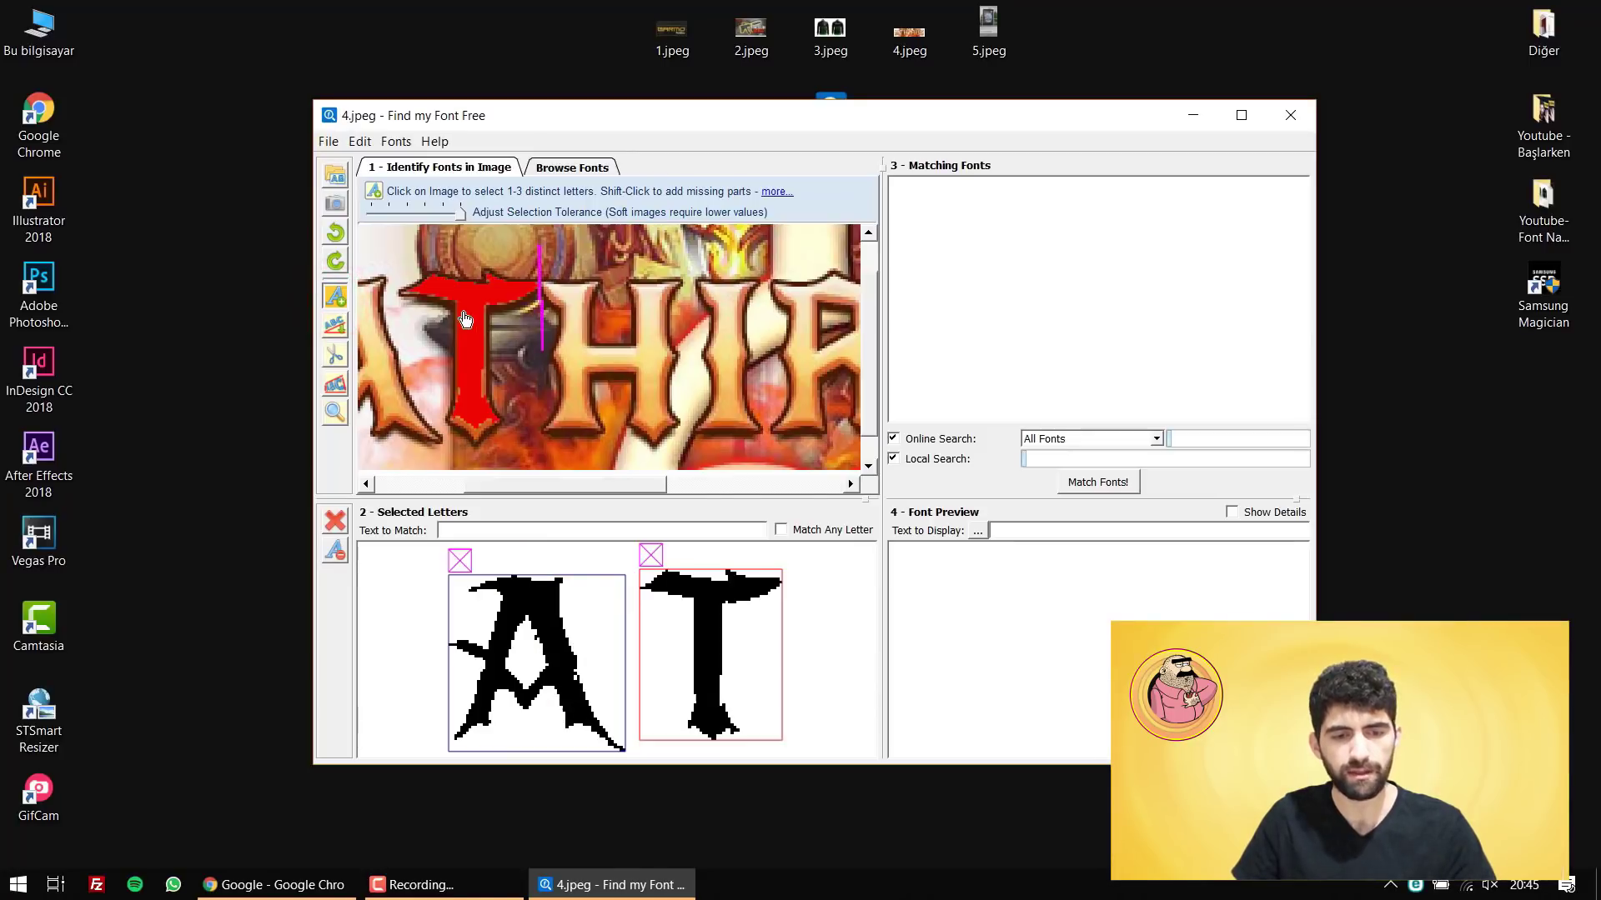
pyautogui.click(575, 325)
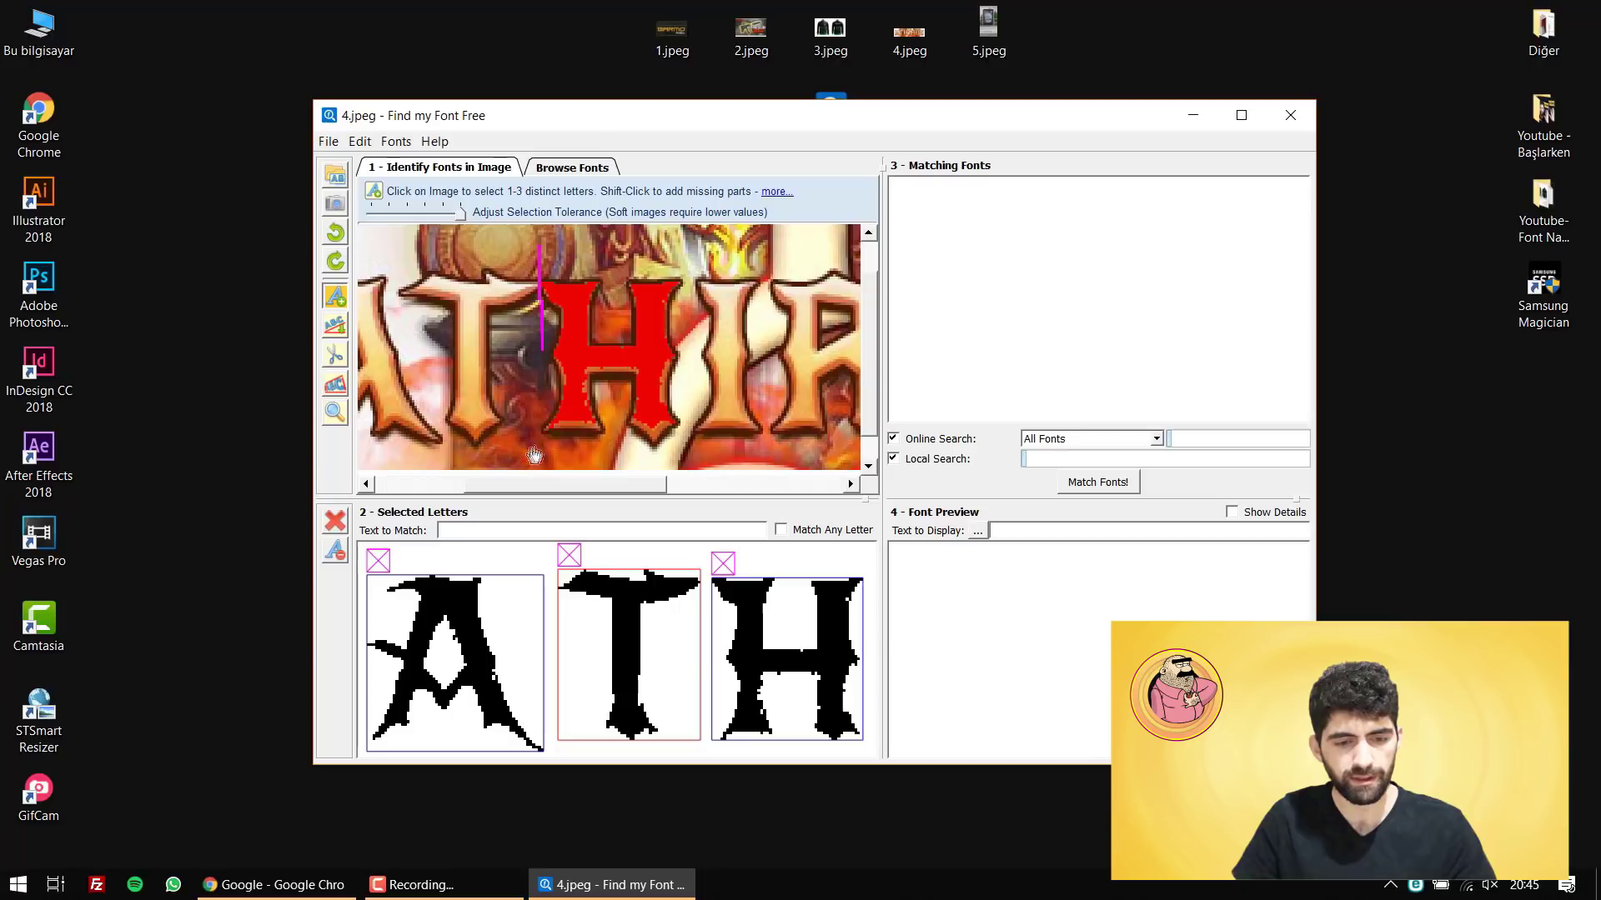
# Match fonts for the text ATHIRUS and pick NewRocker (Regular) from the matching fonts
pyautogui.click(629, 524)
pyautogui.press('capslock')
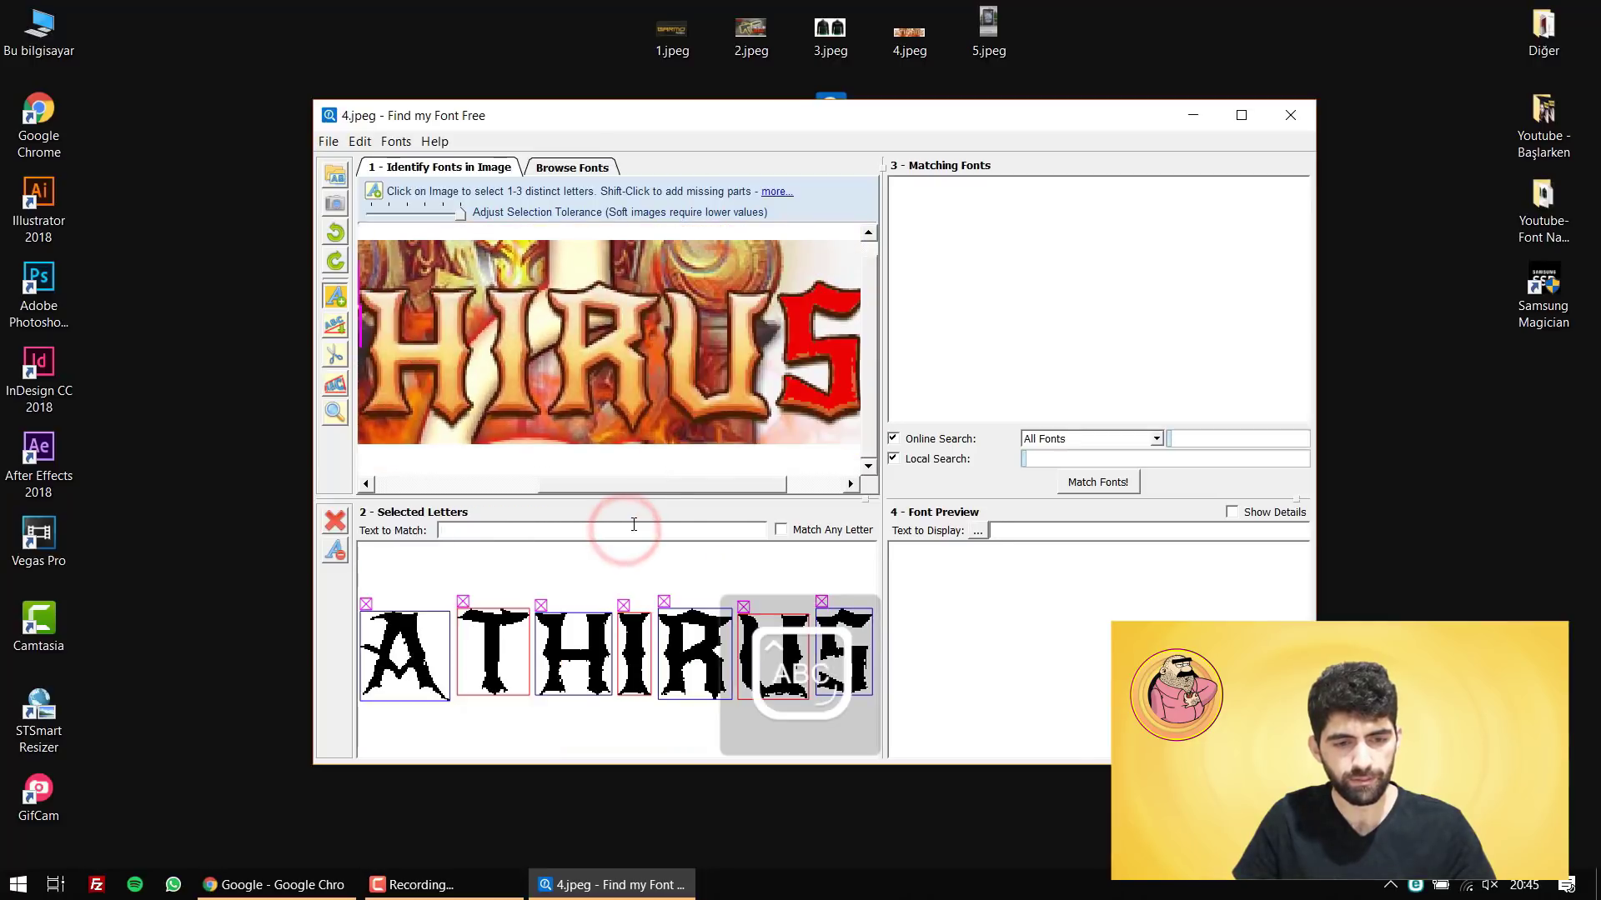
pyautogui.write('ATHIRUS')
pyautogui.press('Return')
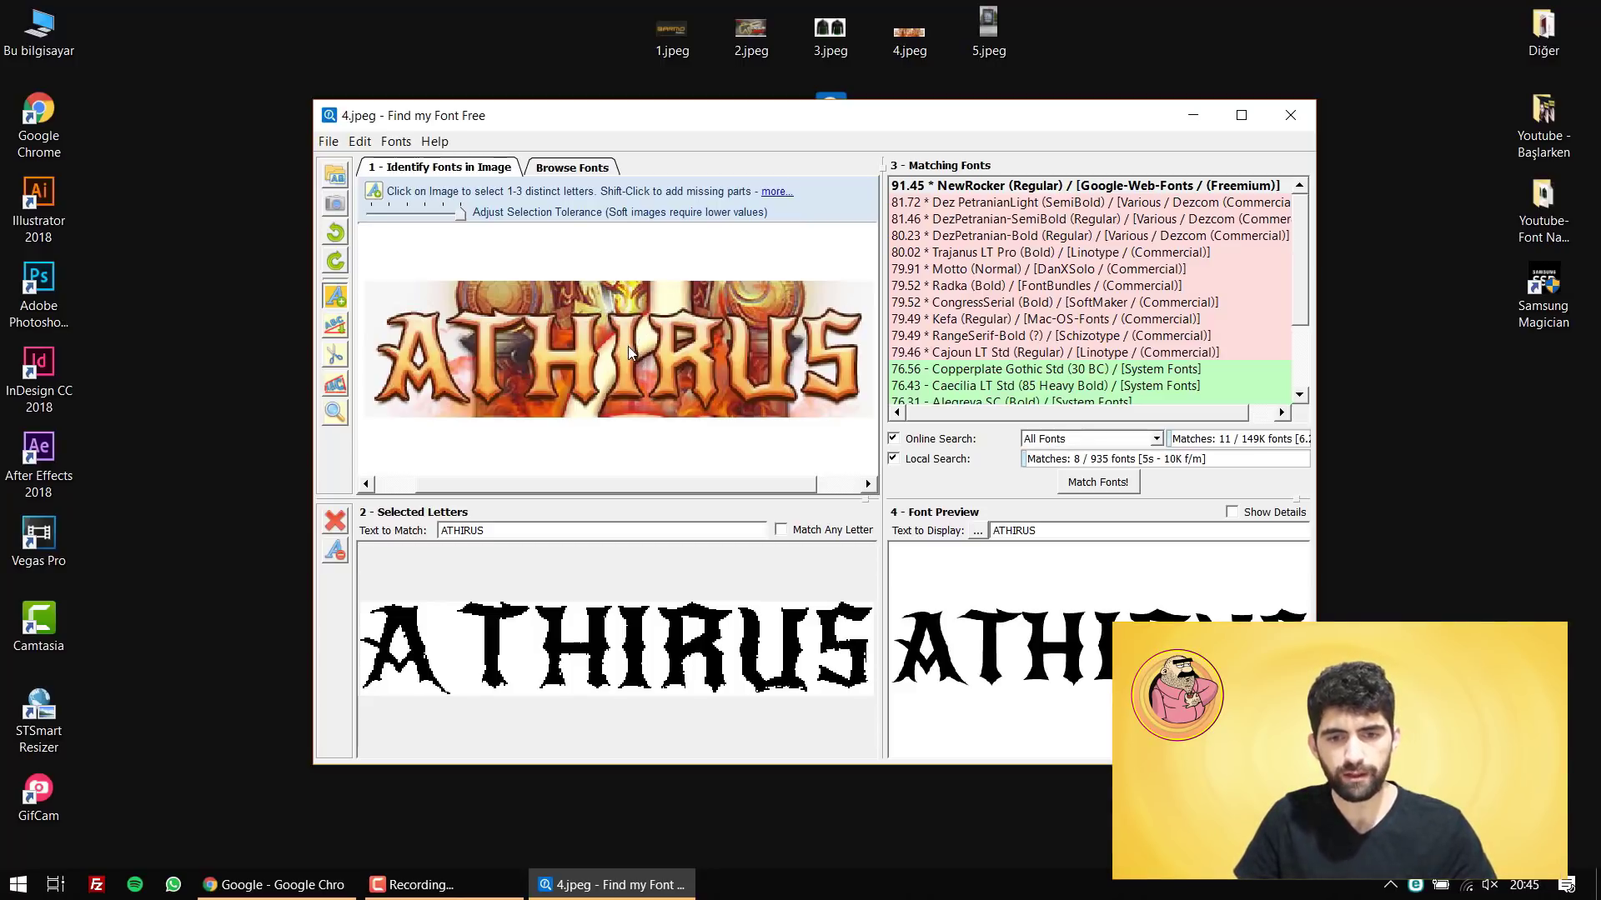
pyautogui.click(1068, 187)
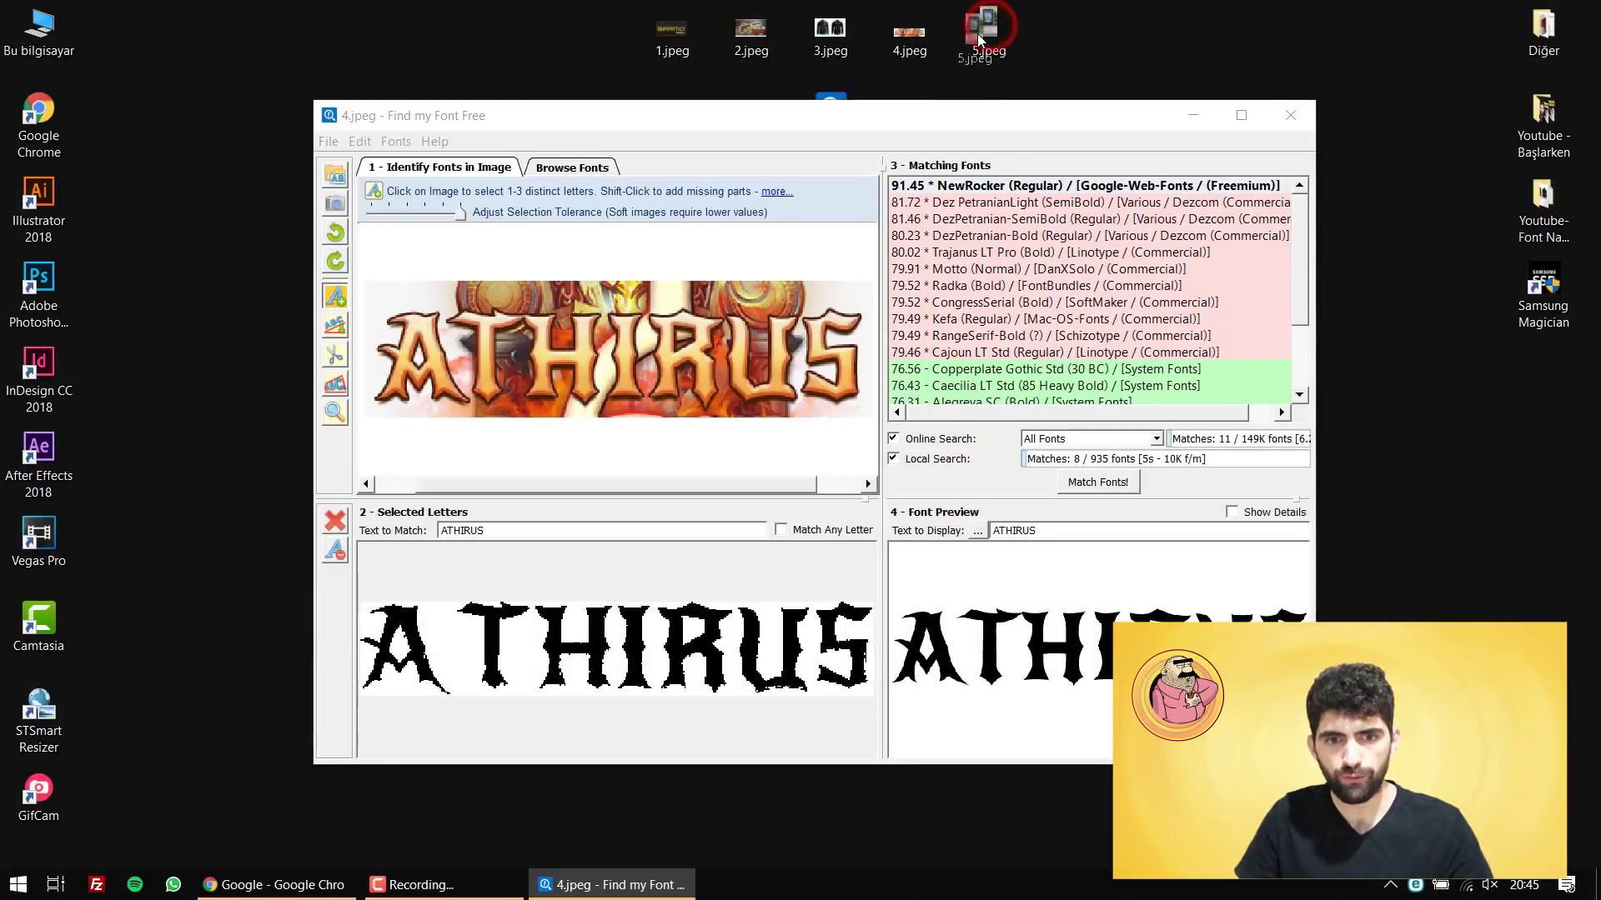
# Load 5.jpeg and try to select a single letter of BUGÜN on the poster
pyautogui.click(983, 46)
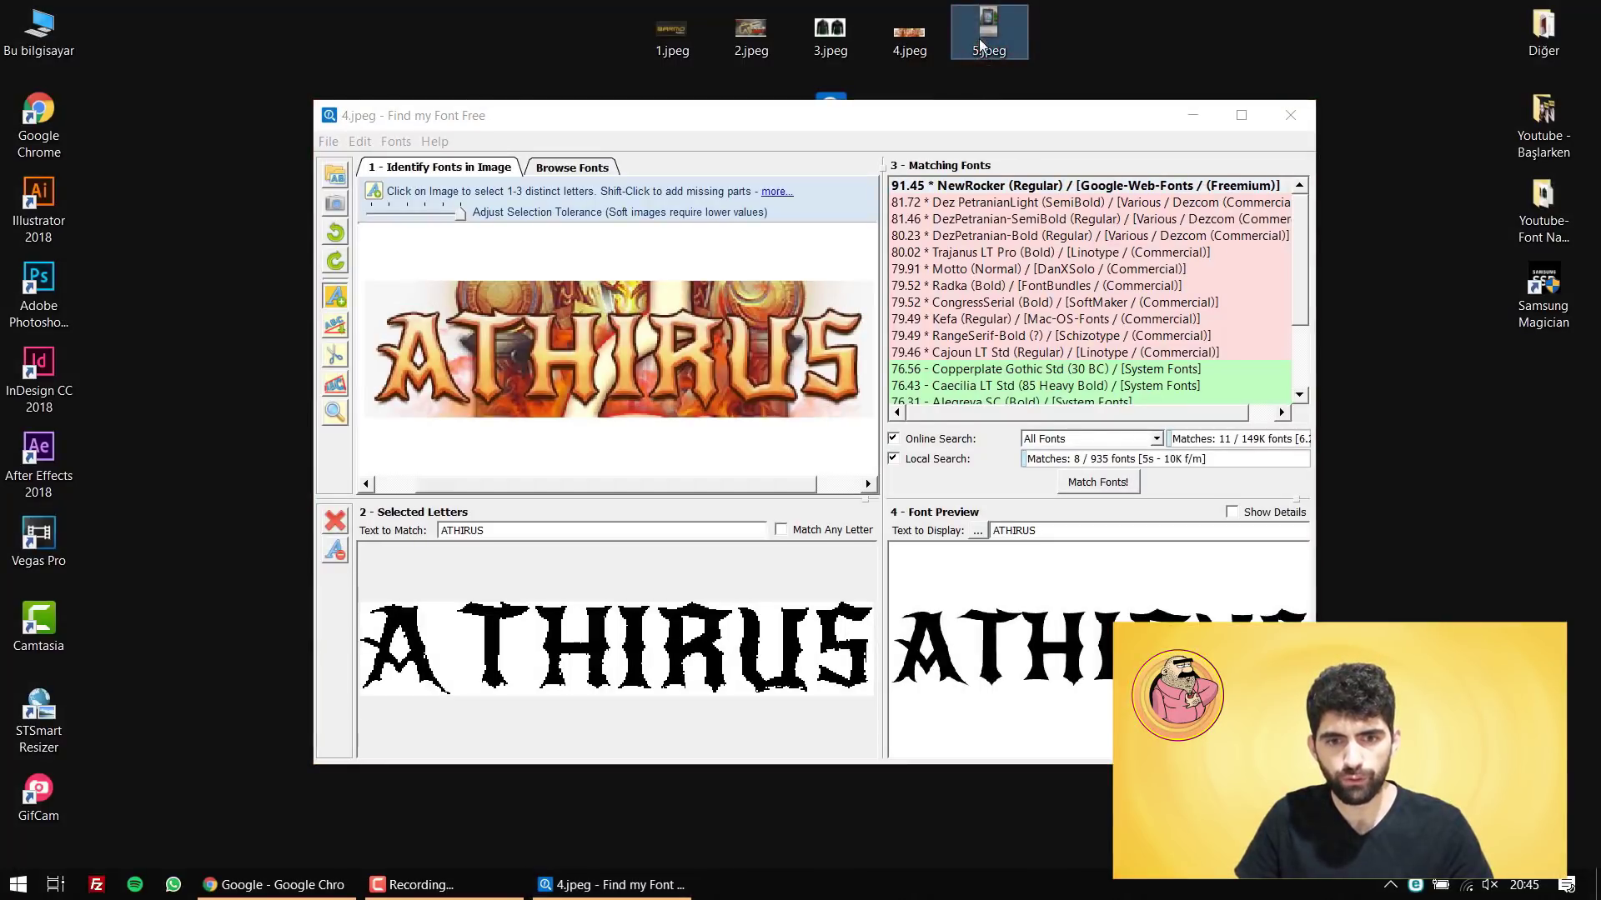
pyautogui.moveTo(994, 31); pyautogui.dragTo(677, 310)
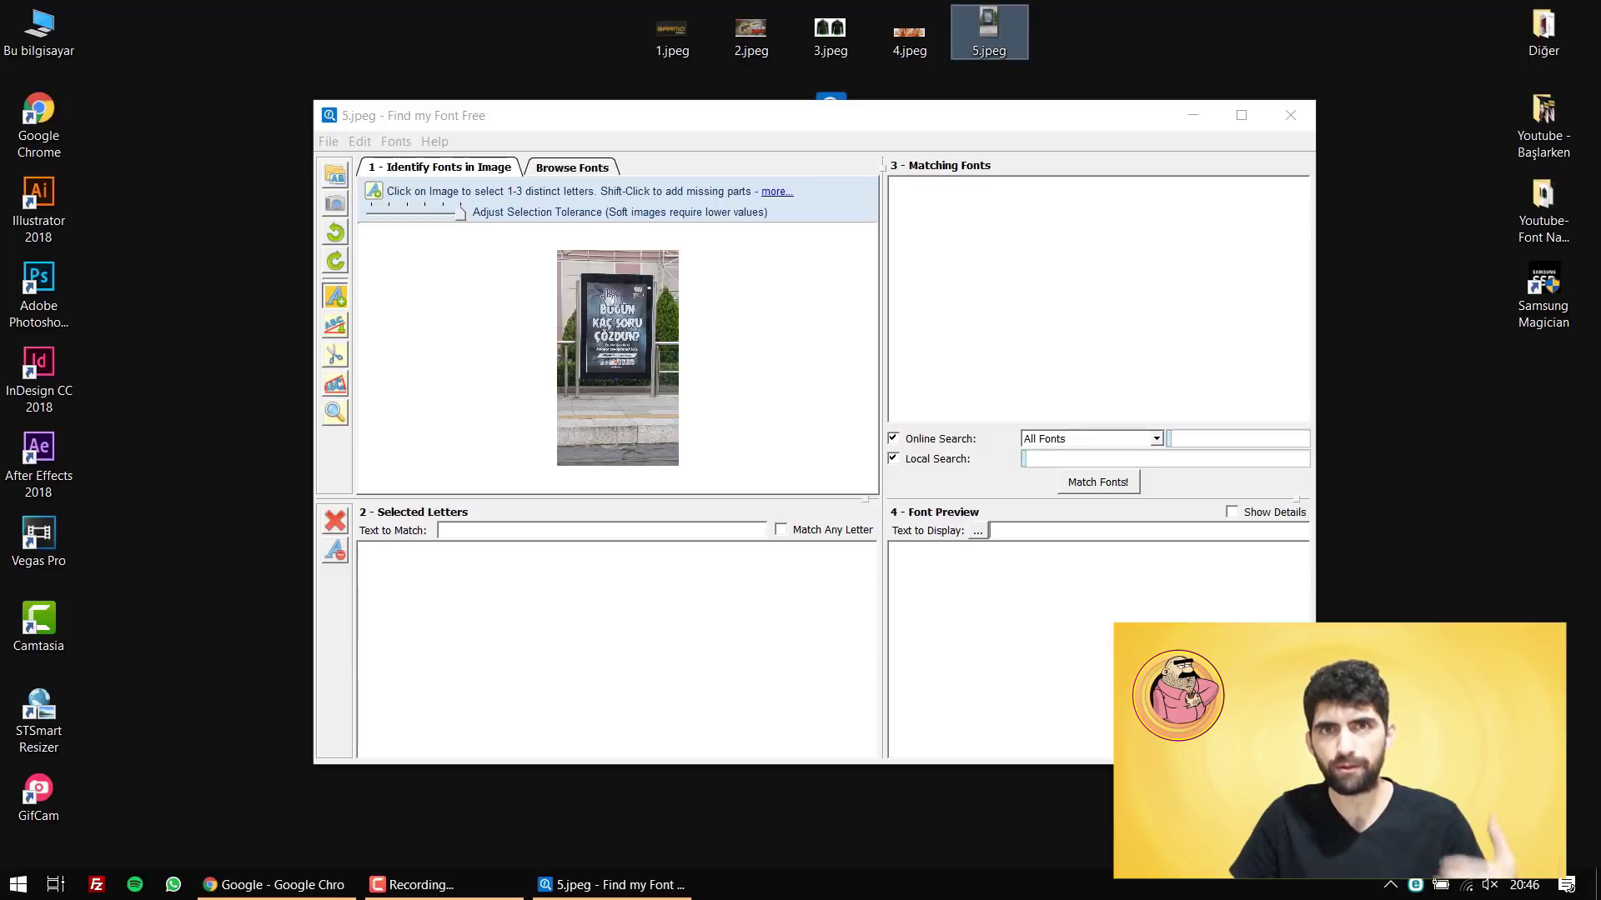
pyautogui.scroll(1, 605, 260)
pyautogui.scroll(5, 605, 260)
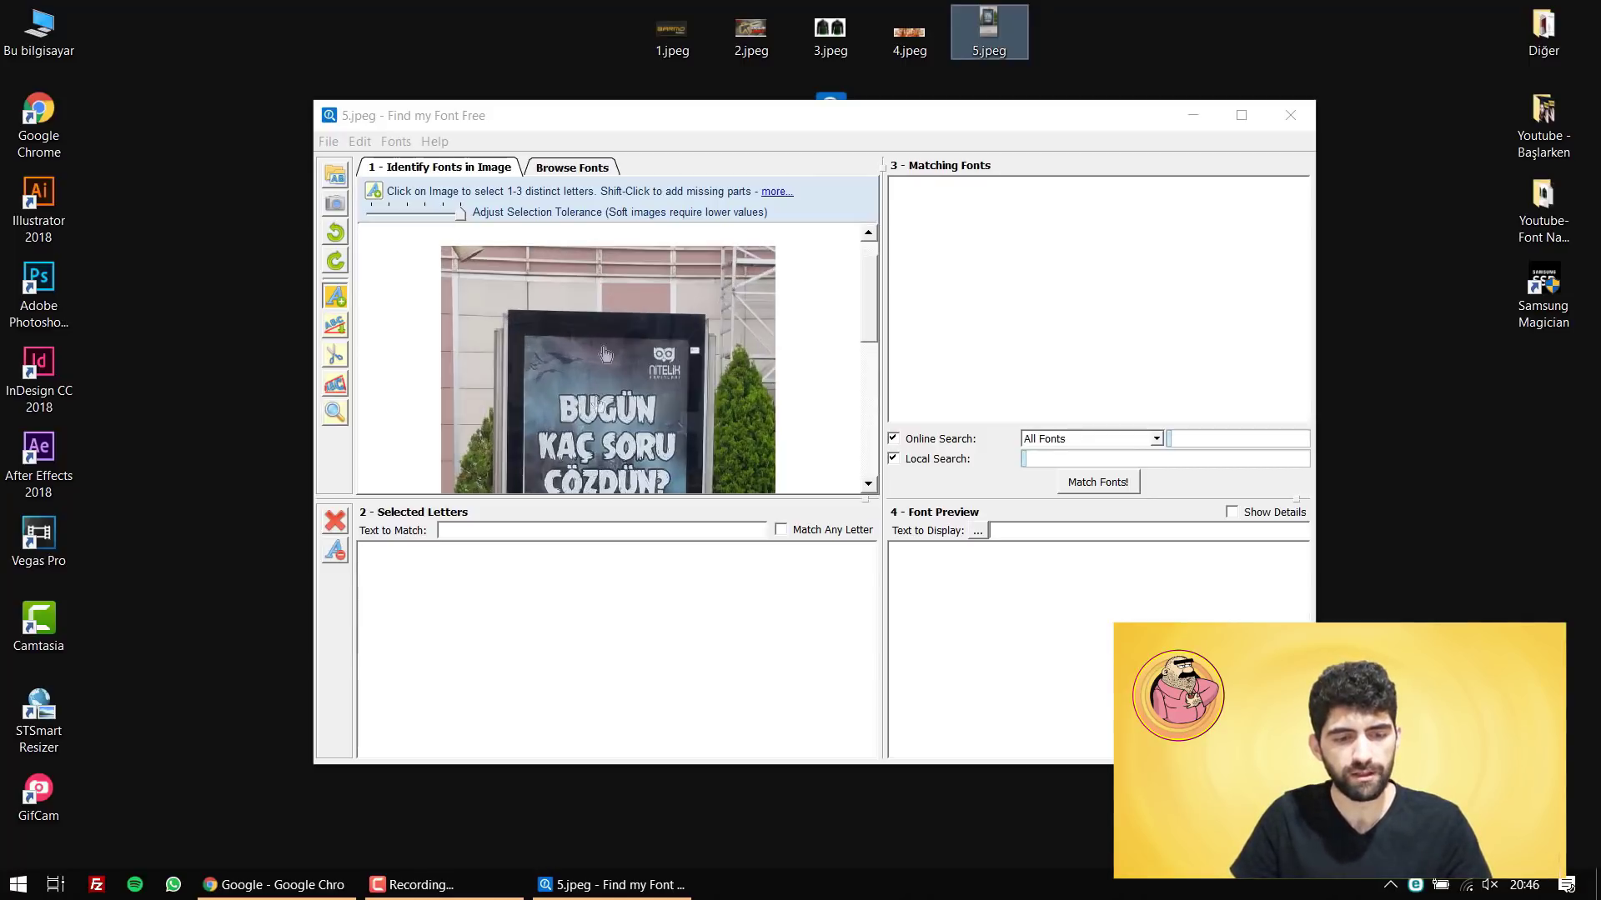
pyautogui.click(684, 322)
pyautogui.scroll(2, 684, 322)
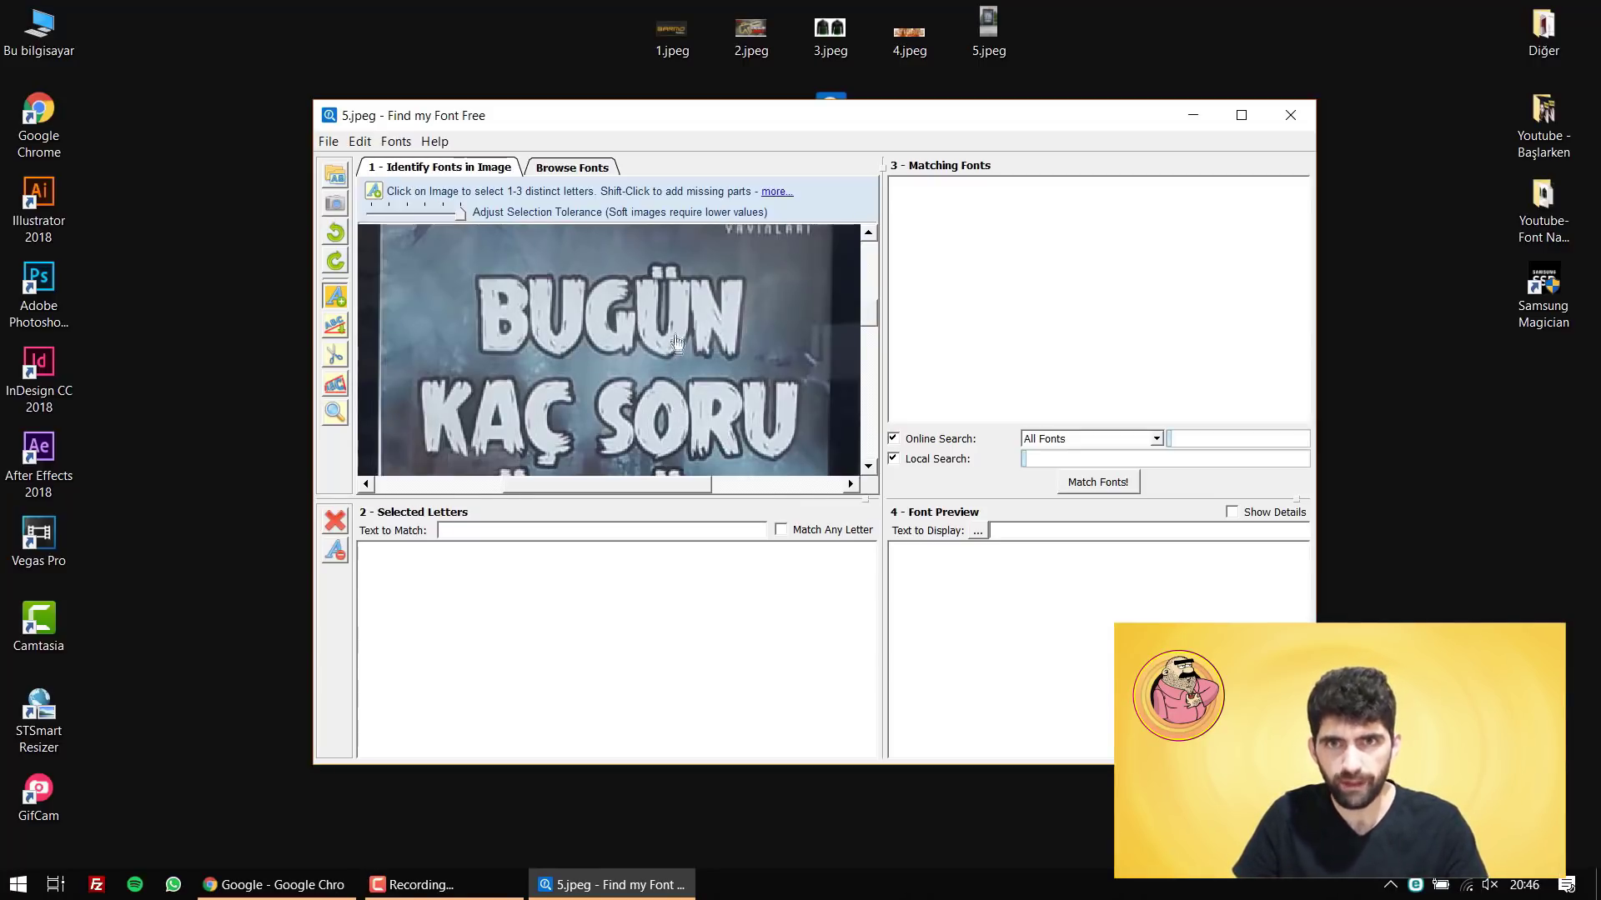
pyautogui.click(552, 326)
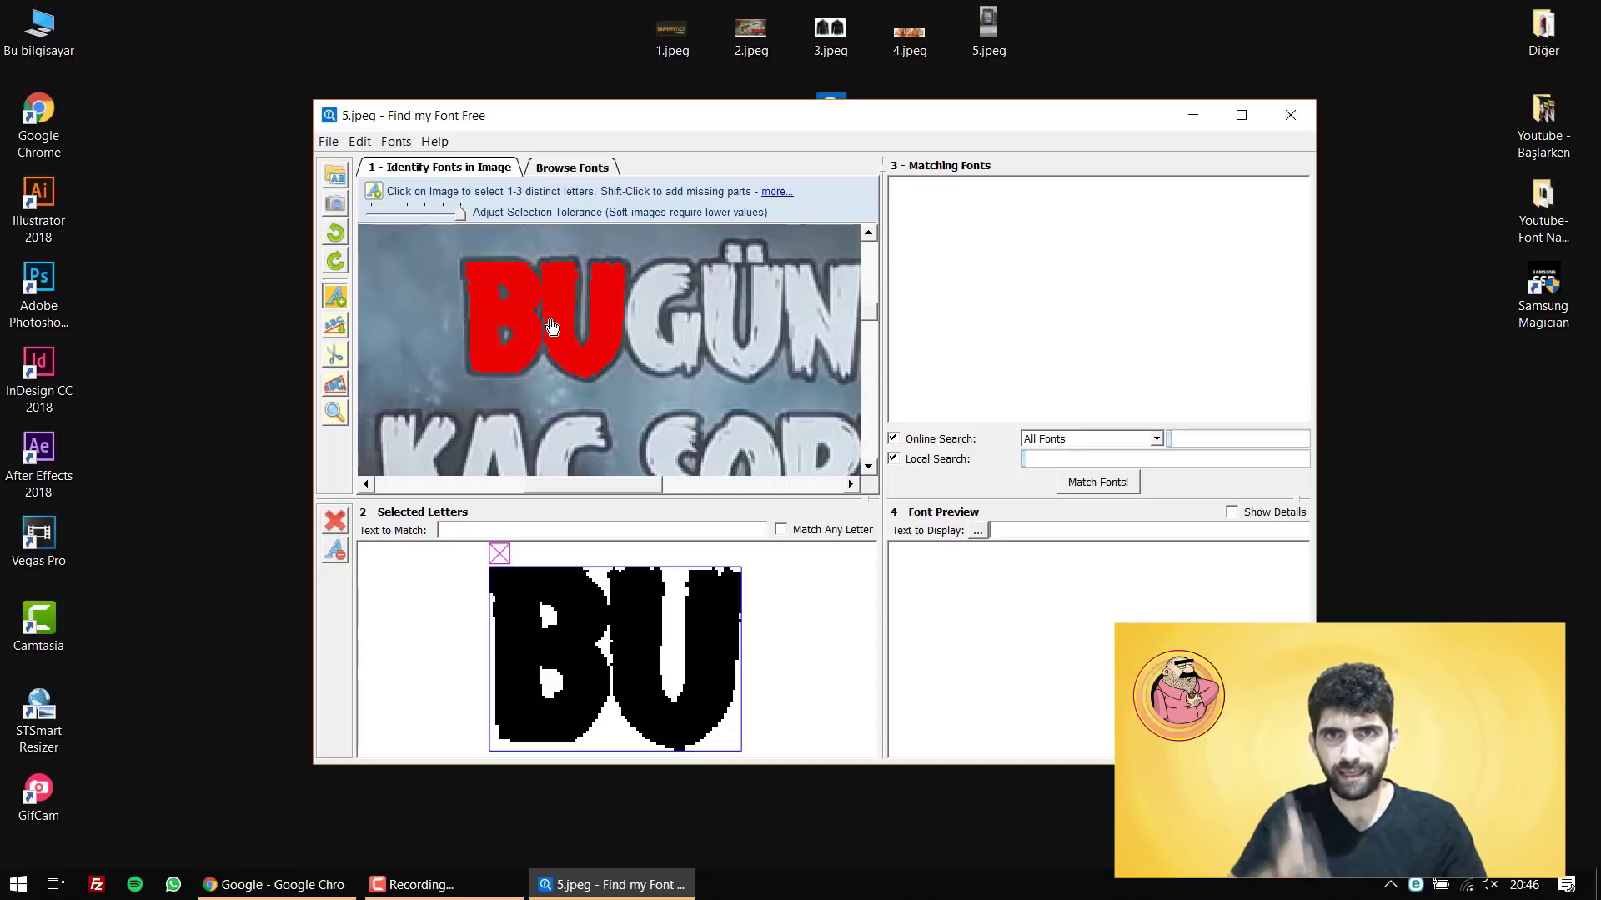
# Replace the joined BU selection with separate letters B, U, G, N, K, A and R at a reduced selection tolerance
pyautogui.moveTo(459, 214); pyautogui.dragTo(421, 223)
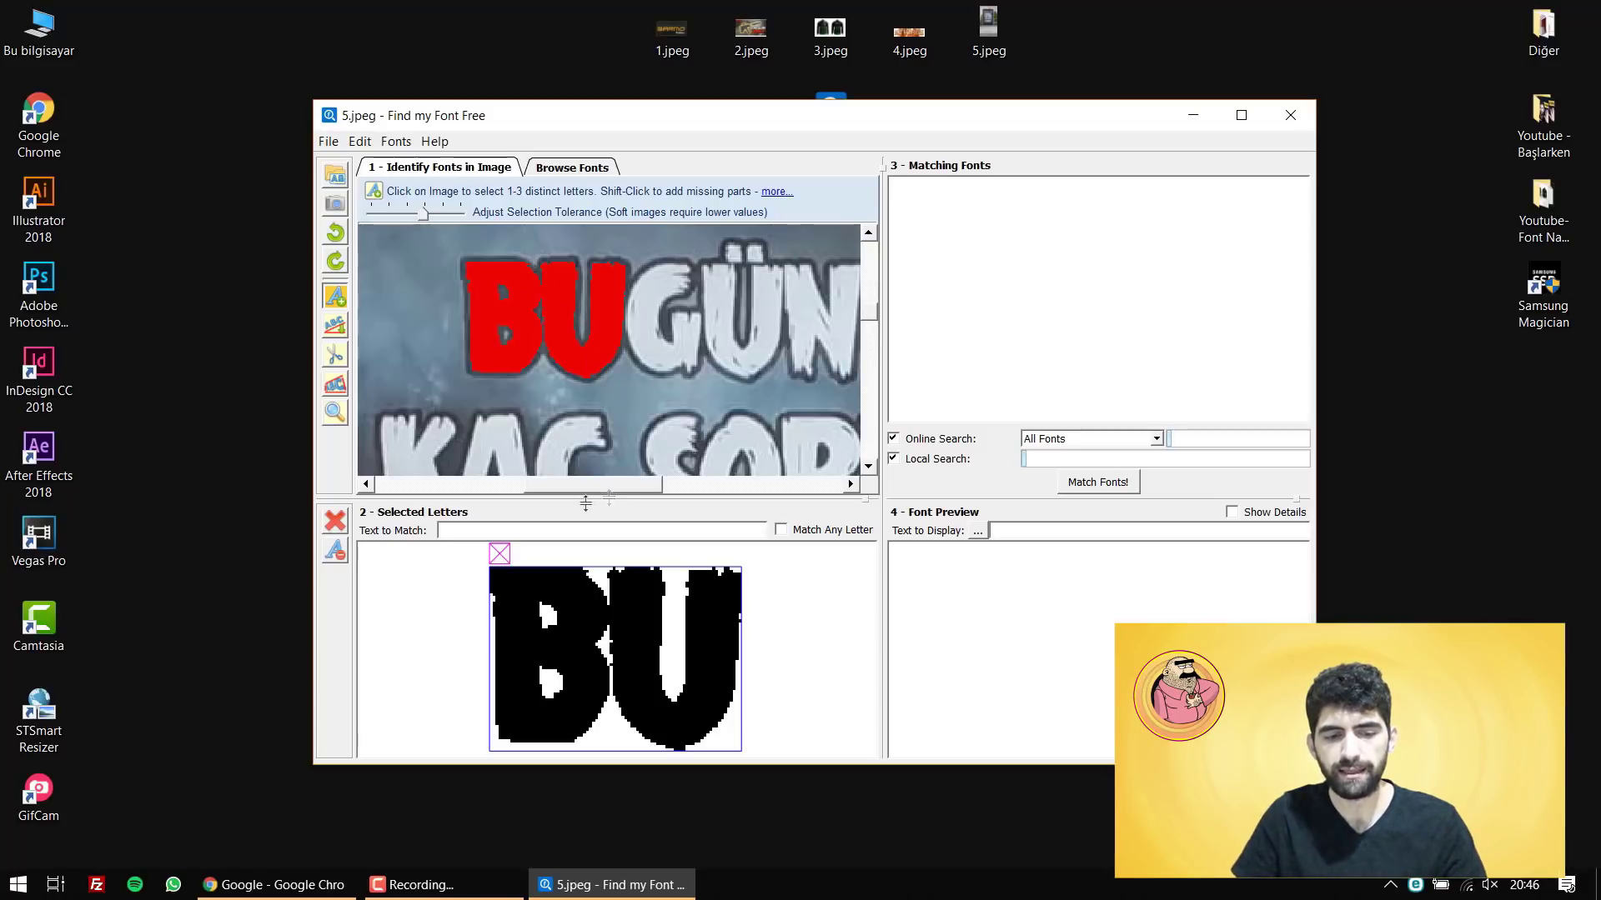
pyautogui.click(496, 552)
pyautogui.click(526, 332)
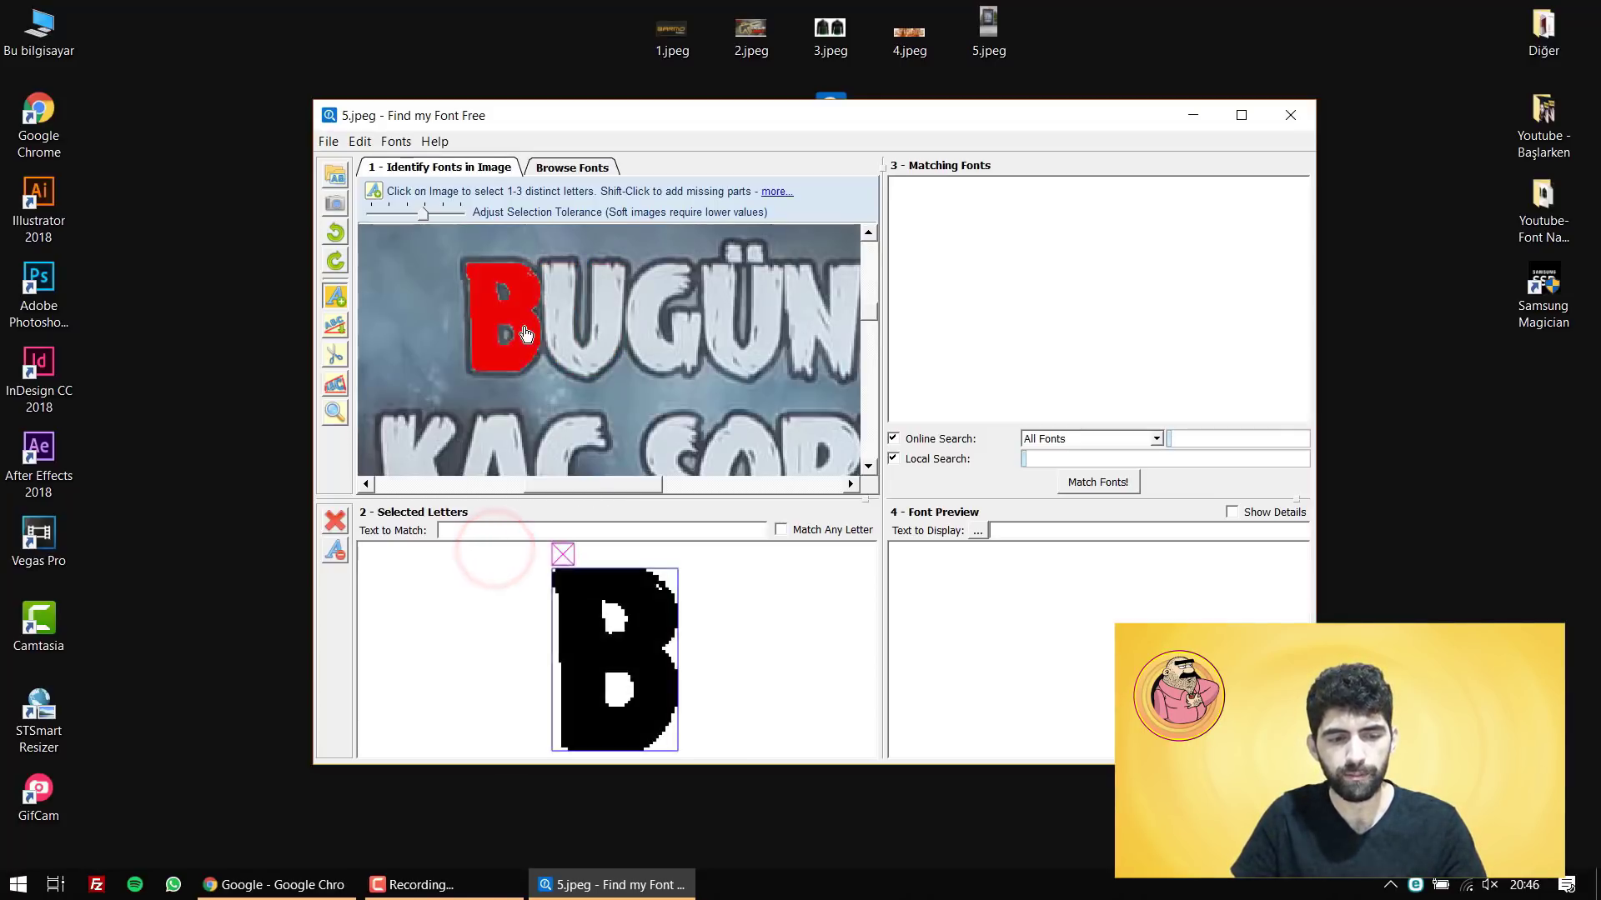
pyautogui.click(557, 310)
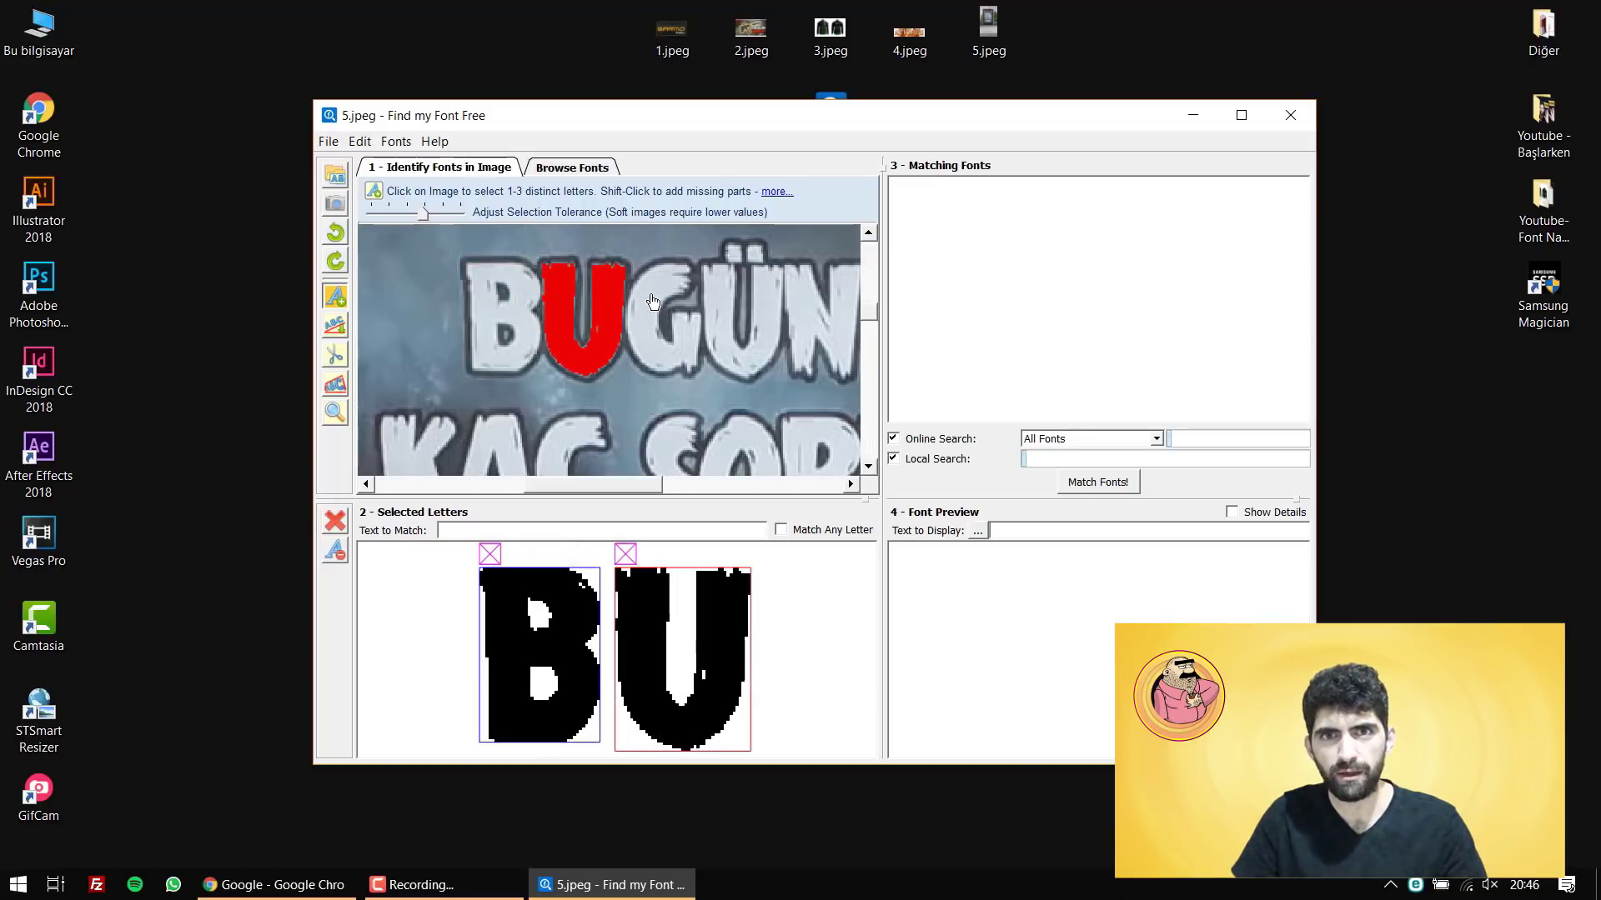
pyautogui.click(653, 299)
pyautogui.hscroll(3, 653, 298)
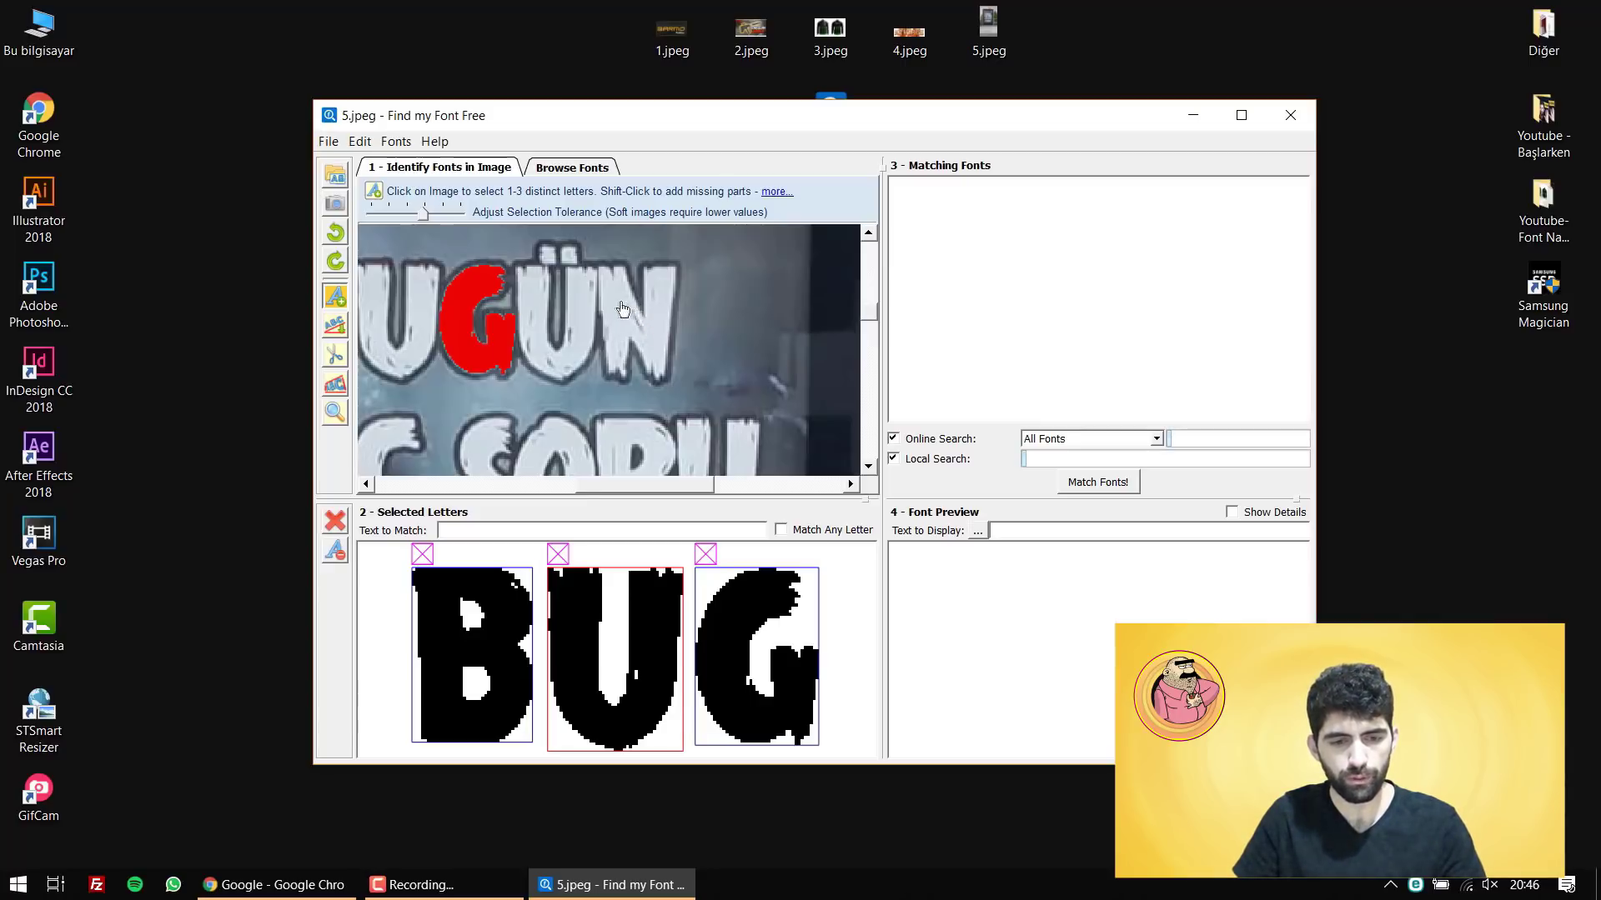
pyautogui.click(633, 322)
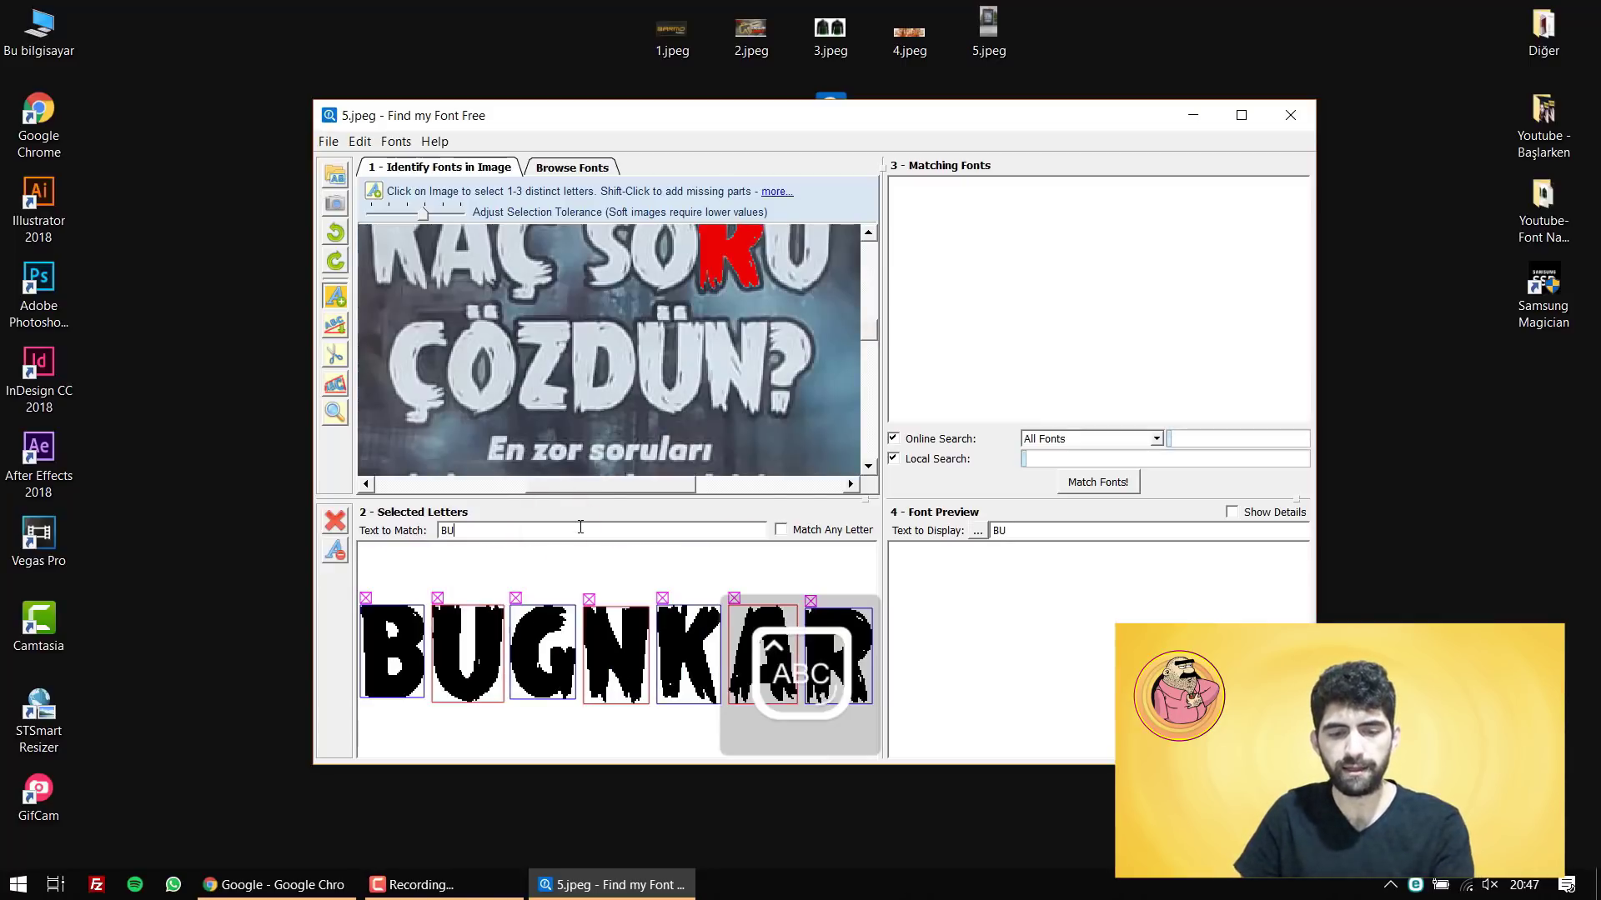
# Match fonts for the text BUGNKAR with BUGÜN KAÇ SORU as the preview's display text
pyautogui.click(580, 527)
pyautogui.write('BUGNKAR')
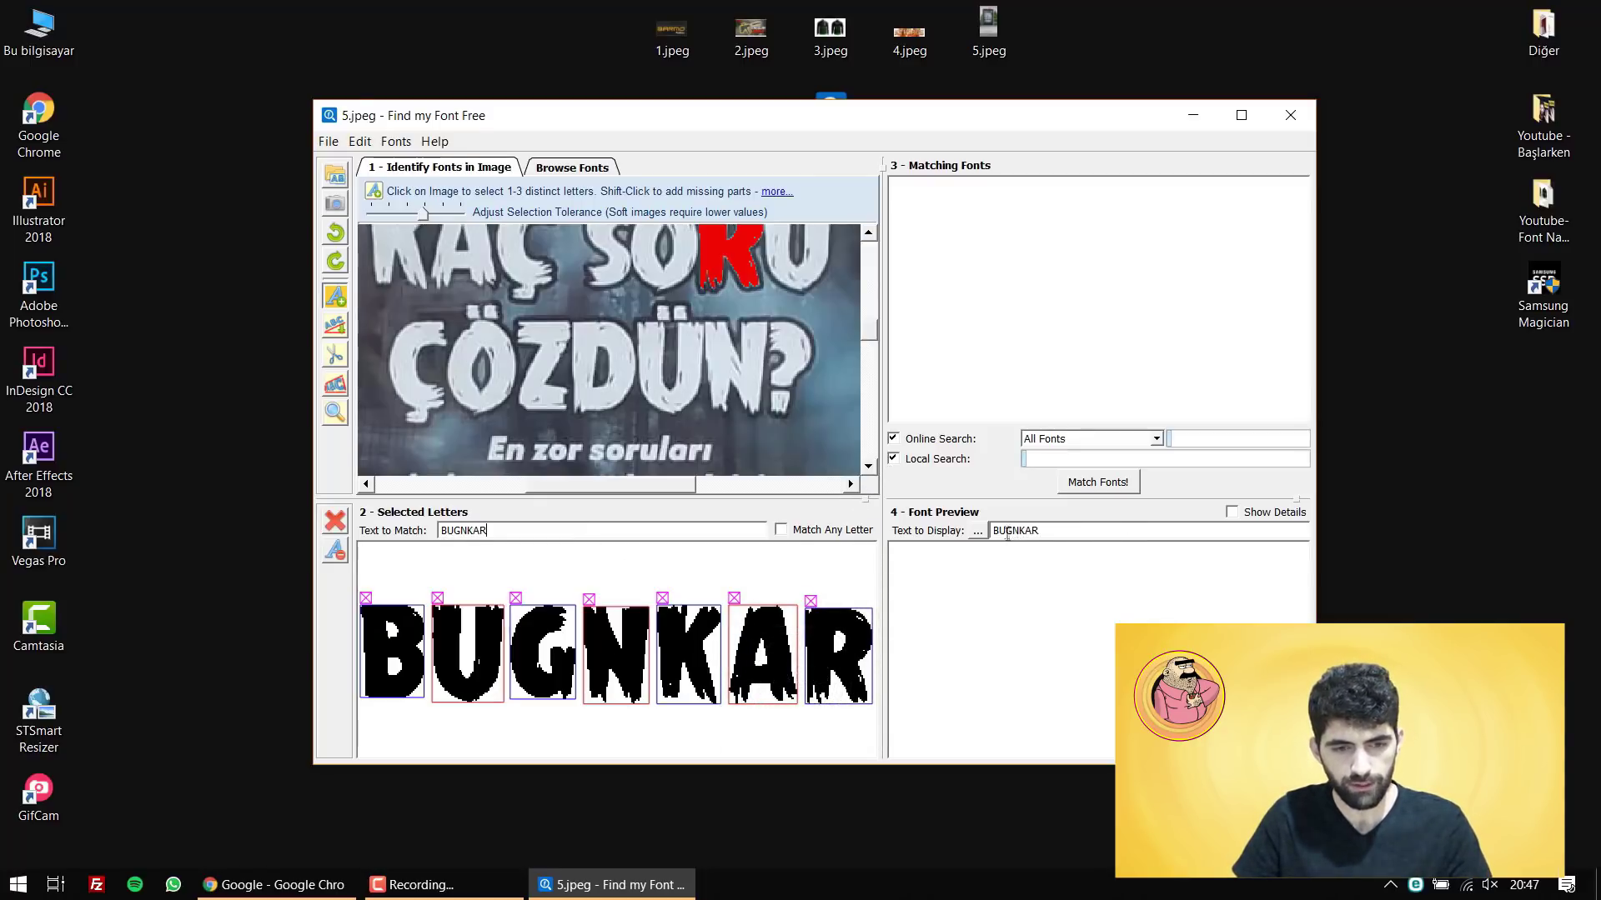
pyautogui.doubleClick(1085, 536)
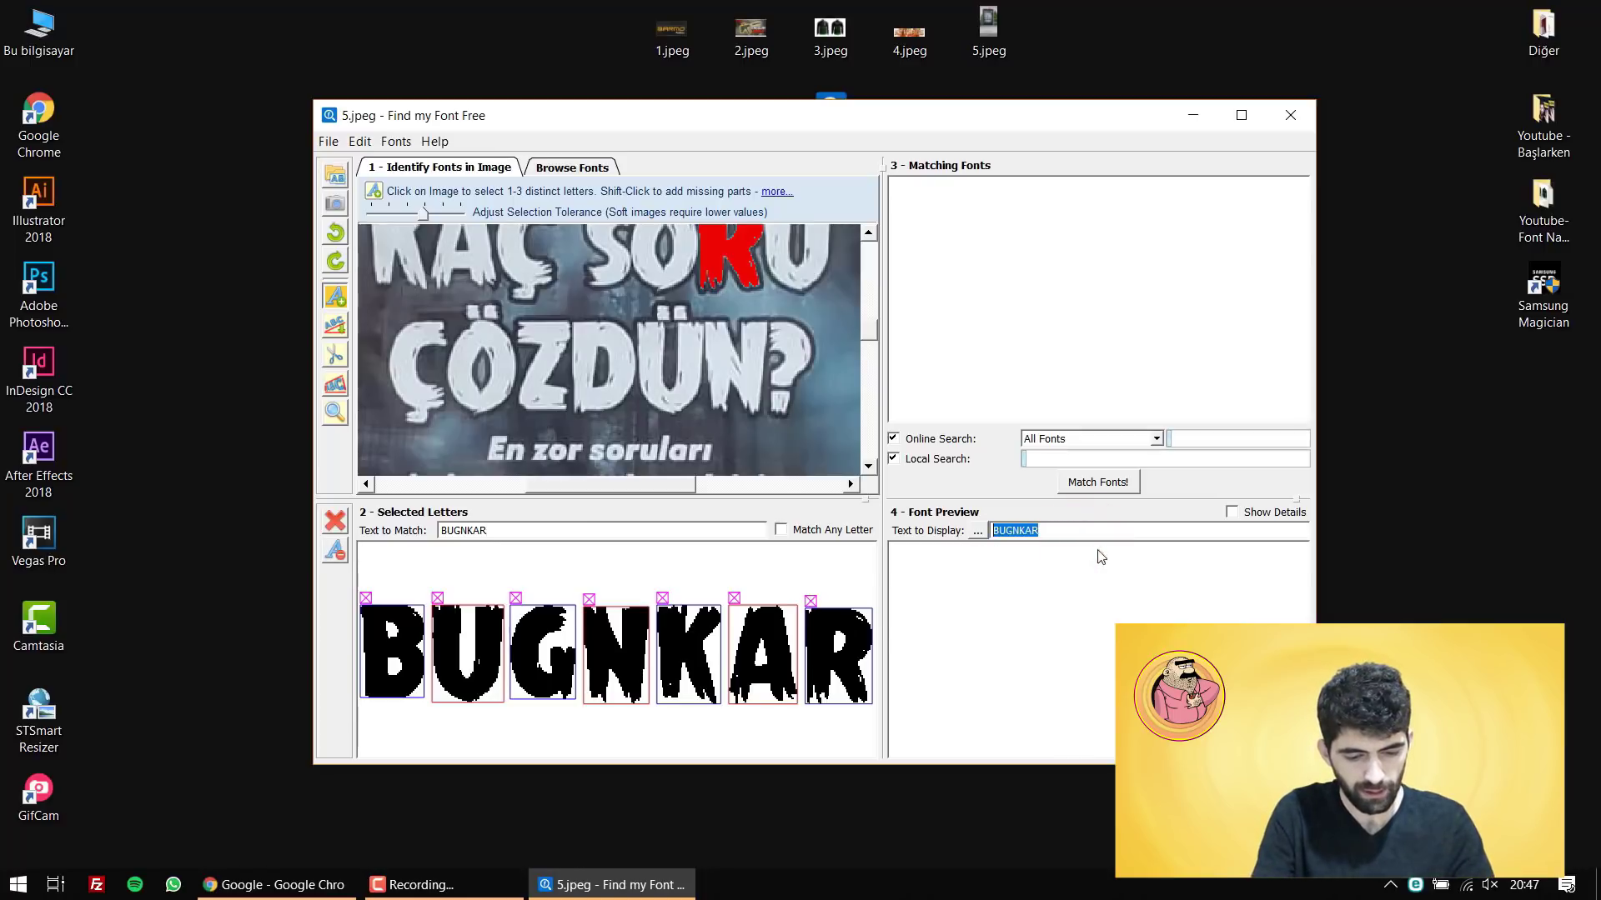
pyautogui.write('BUGÜN KAÇ SORU')
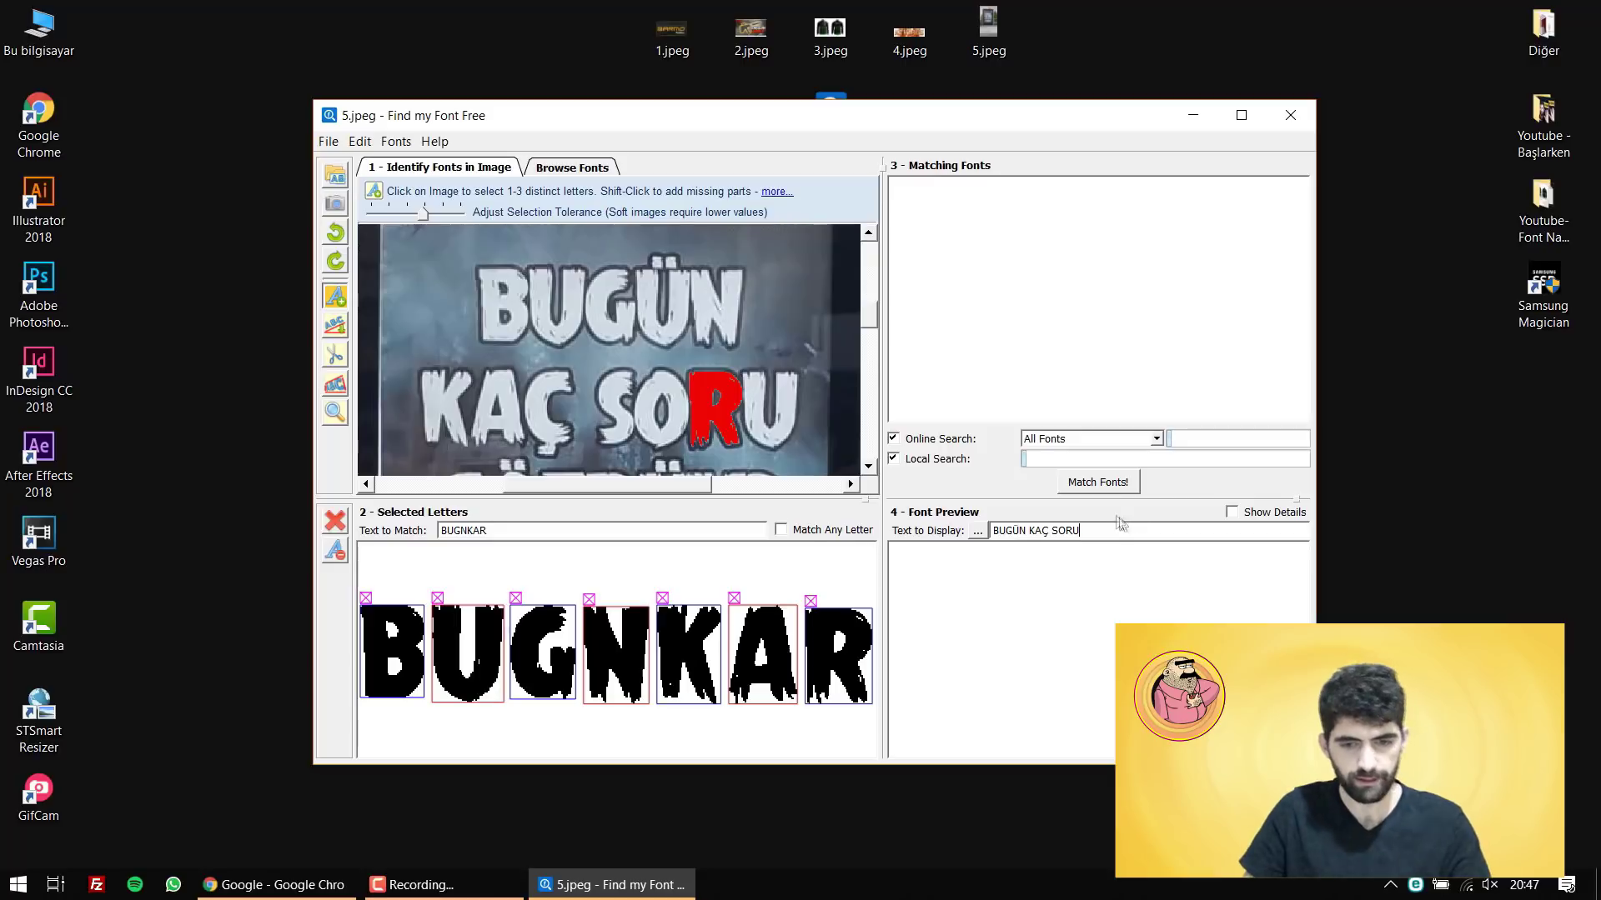
pyautogui.press('Return')
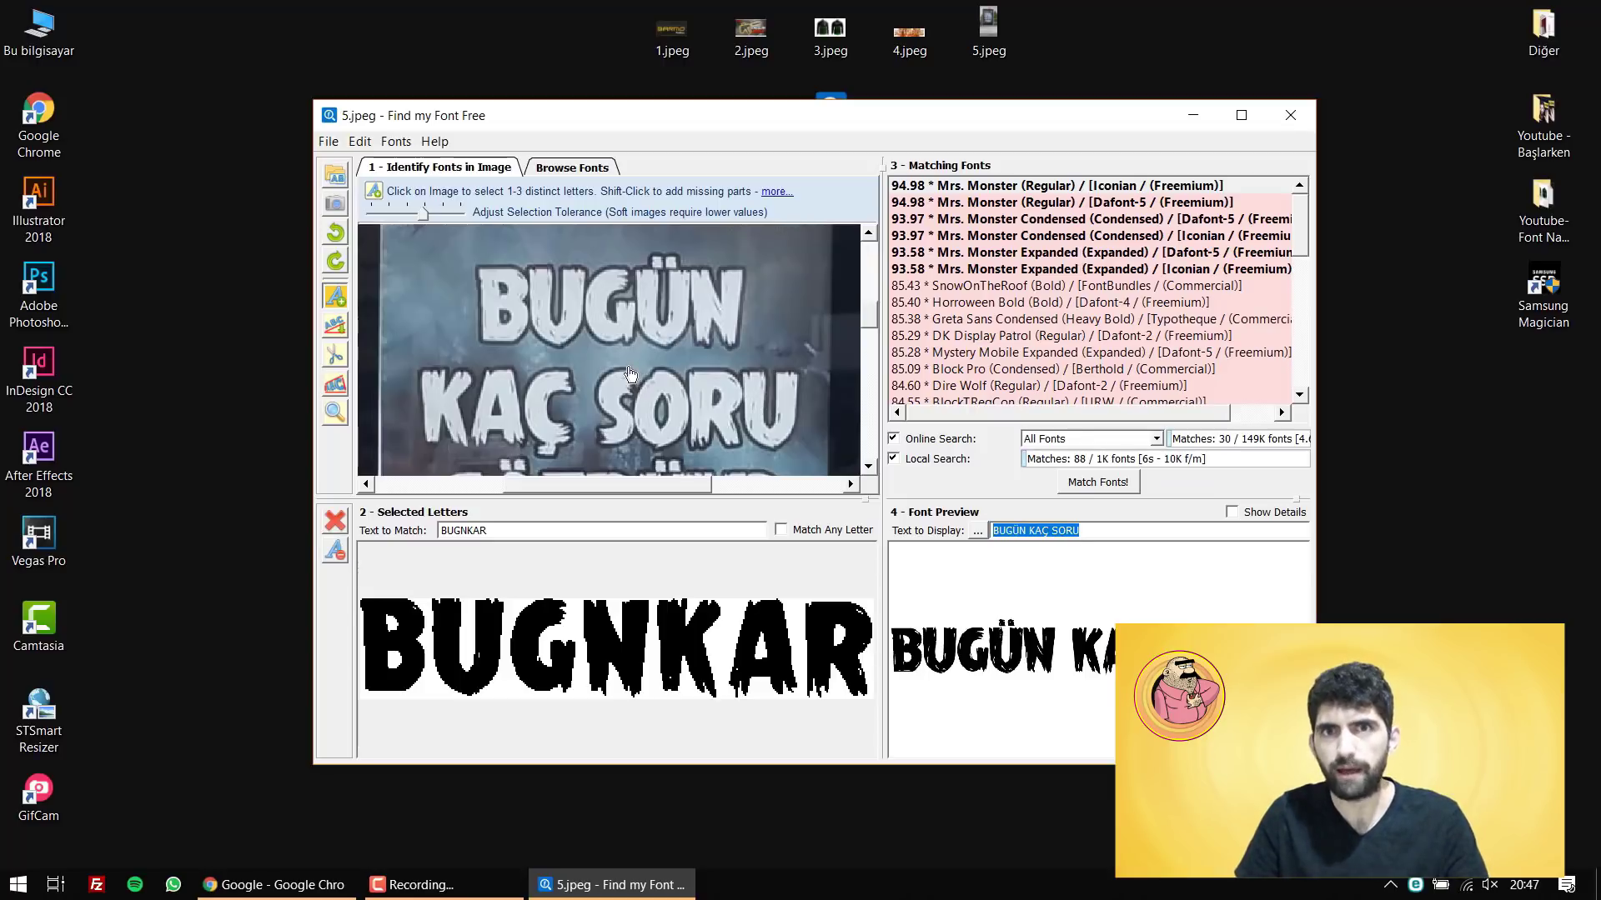
pyautogui.scroll(-1, 659, 367)
pyautogui.scroll(-1, 664, 367)
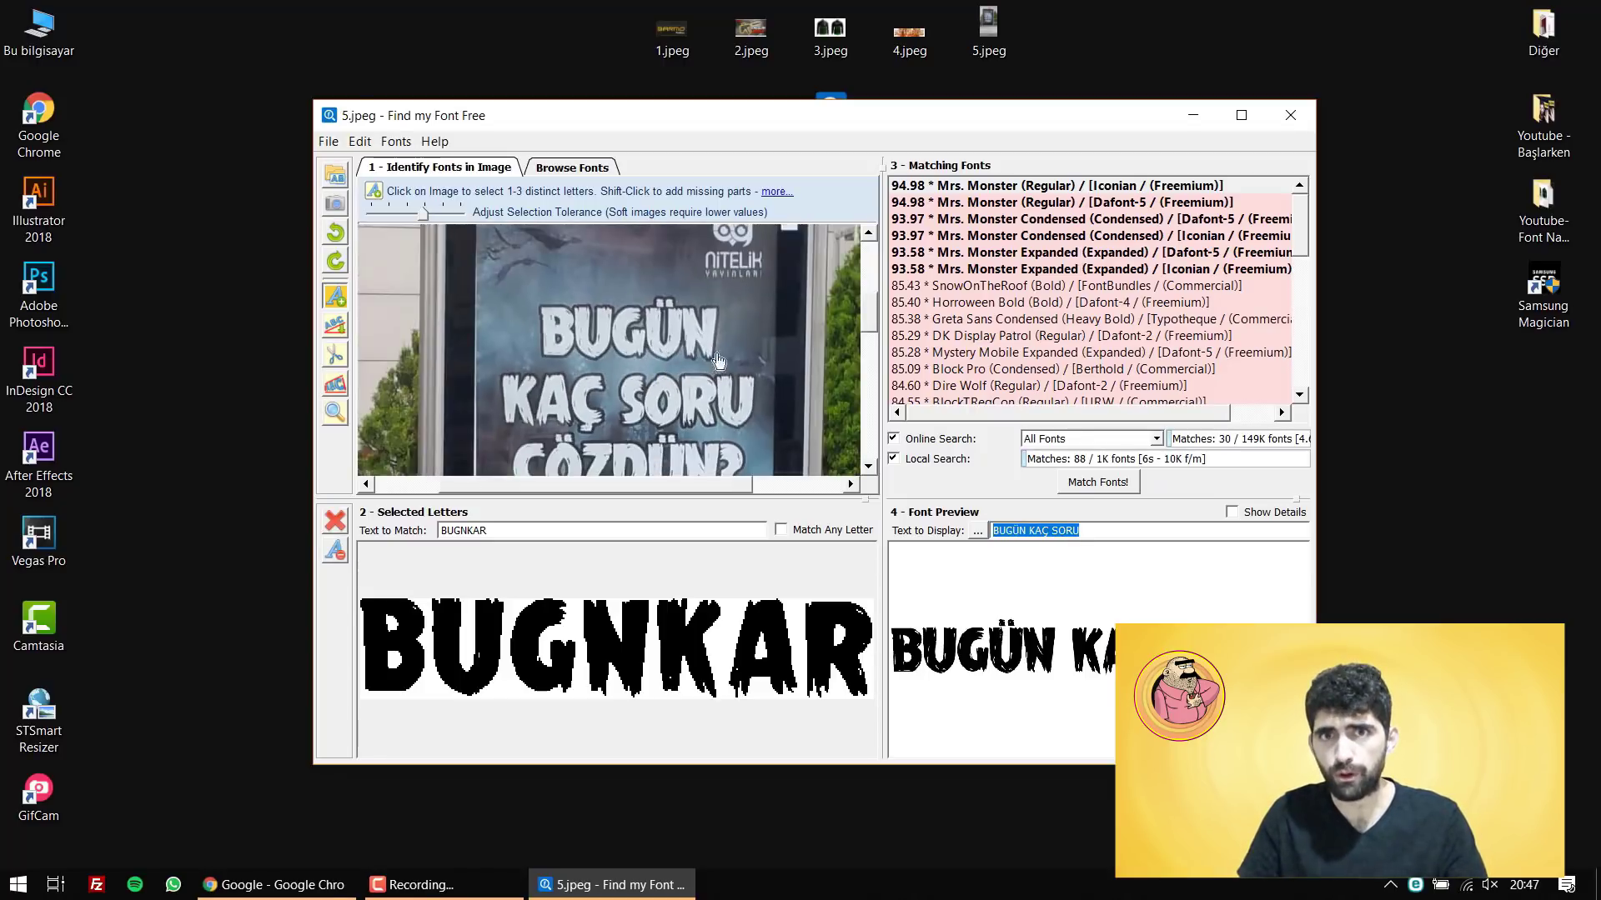
pyautogui.scroll(-1, 664, 367)
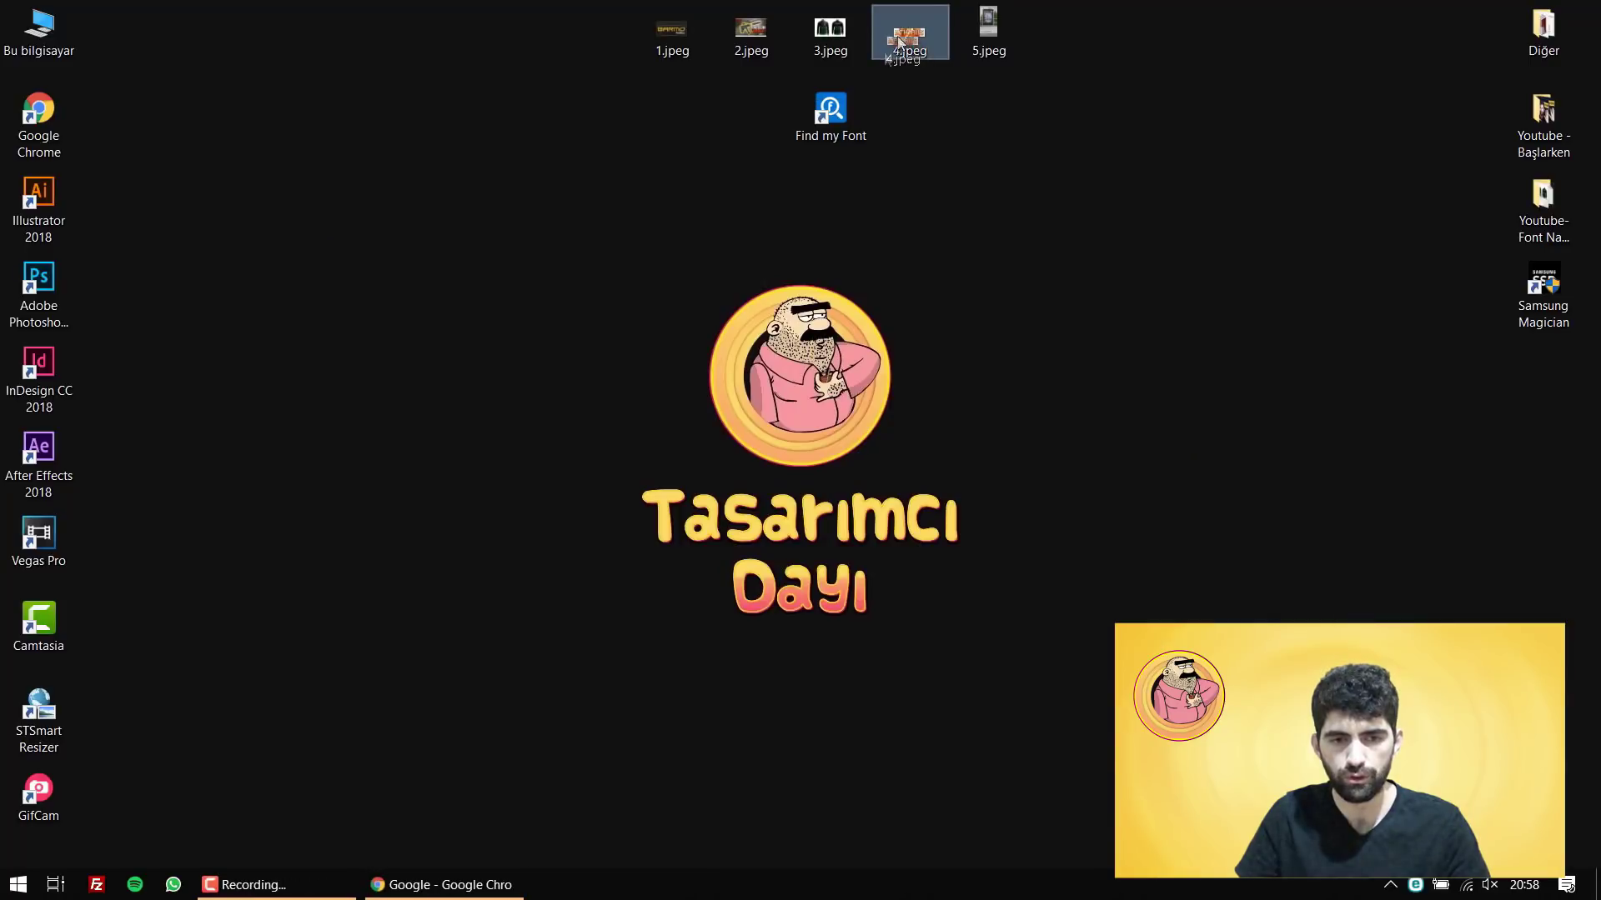
# Open 4.jpeg in Photoshop, isolate the ATHIRUS letters on a new layer using a Magic Wand selection, and hide the Background layer
pyautogui.moveTo(909, 33); pyautogui.dragTo(41, 284)
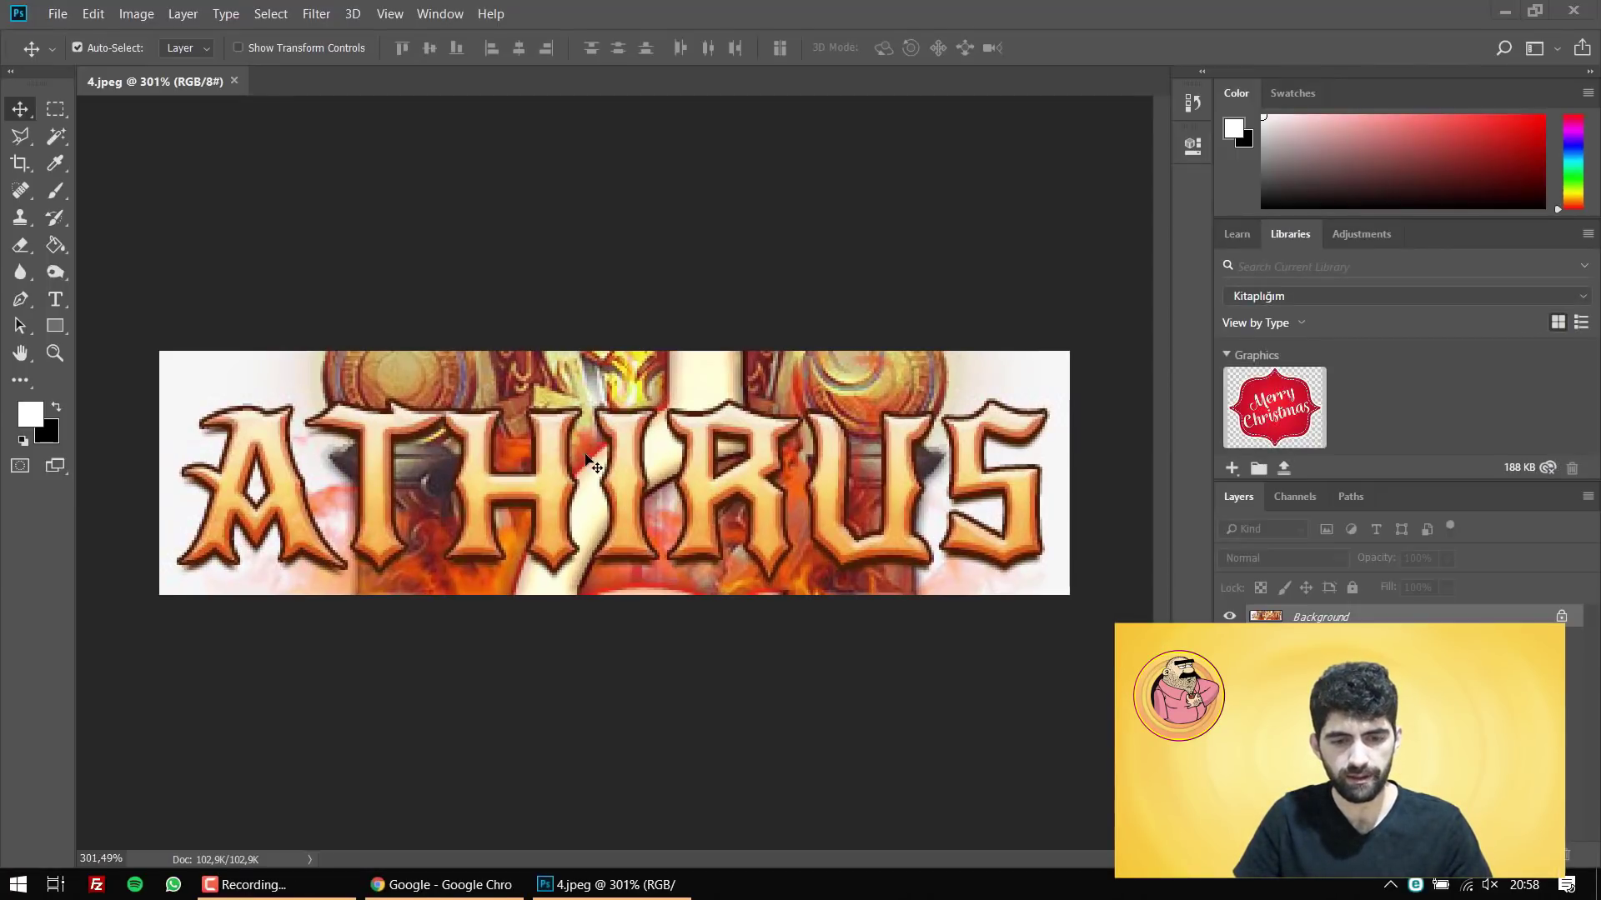
pyautogui.press('w')
pyautogui.click(1004, 413)
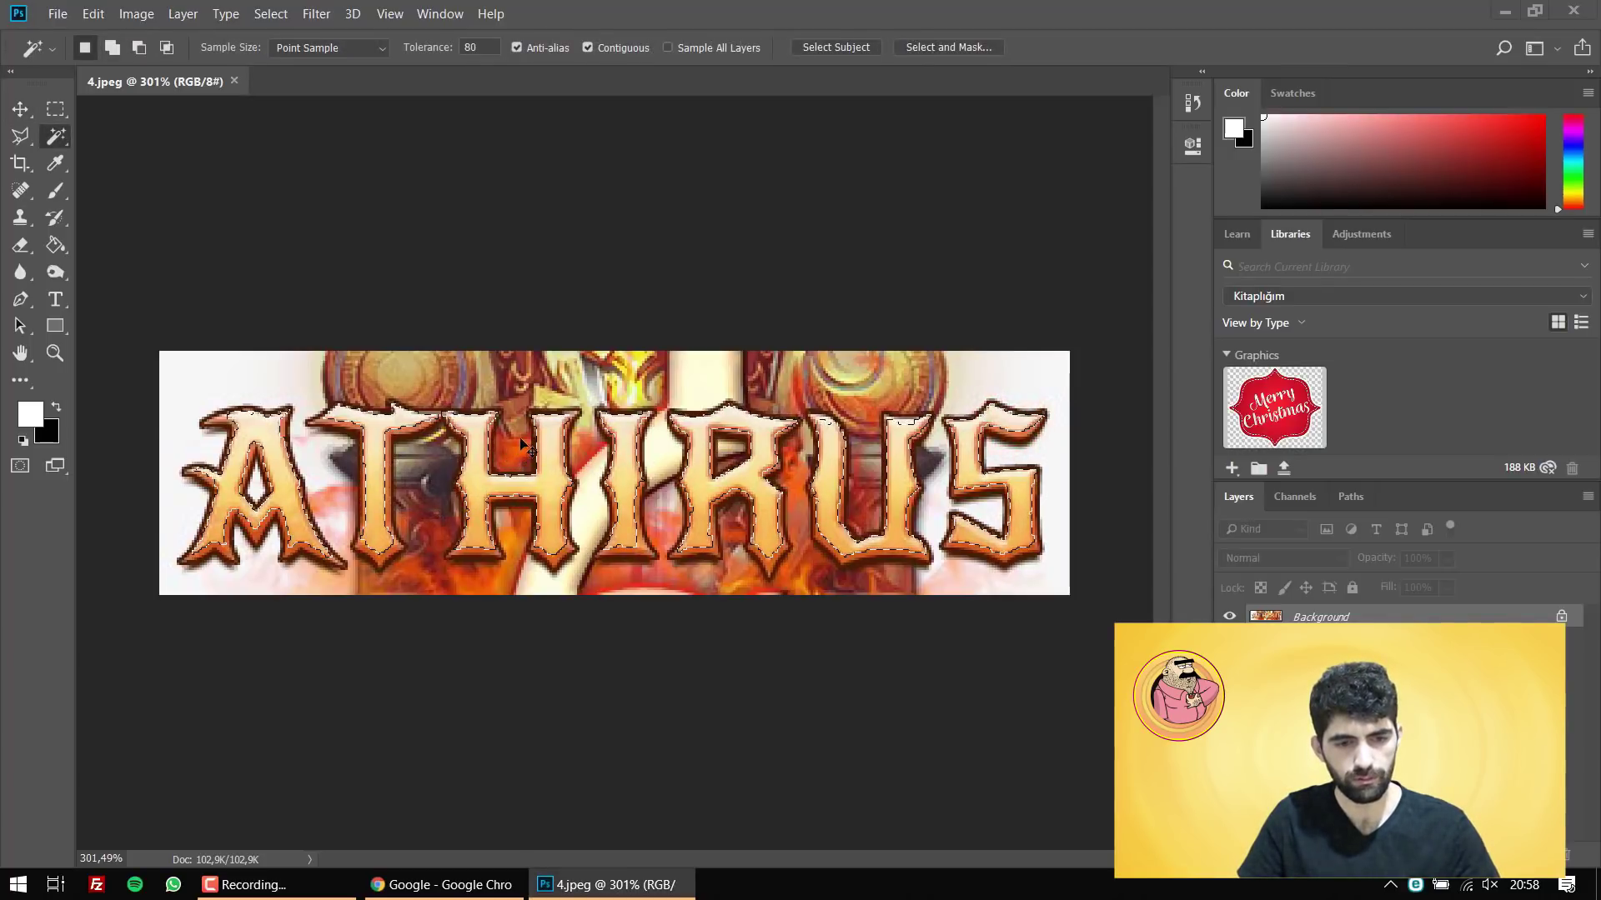
pyautogui.hotkey('ctrl', 'j')
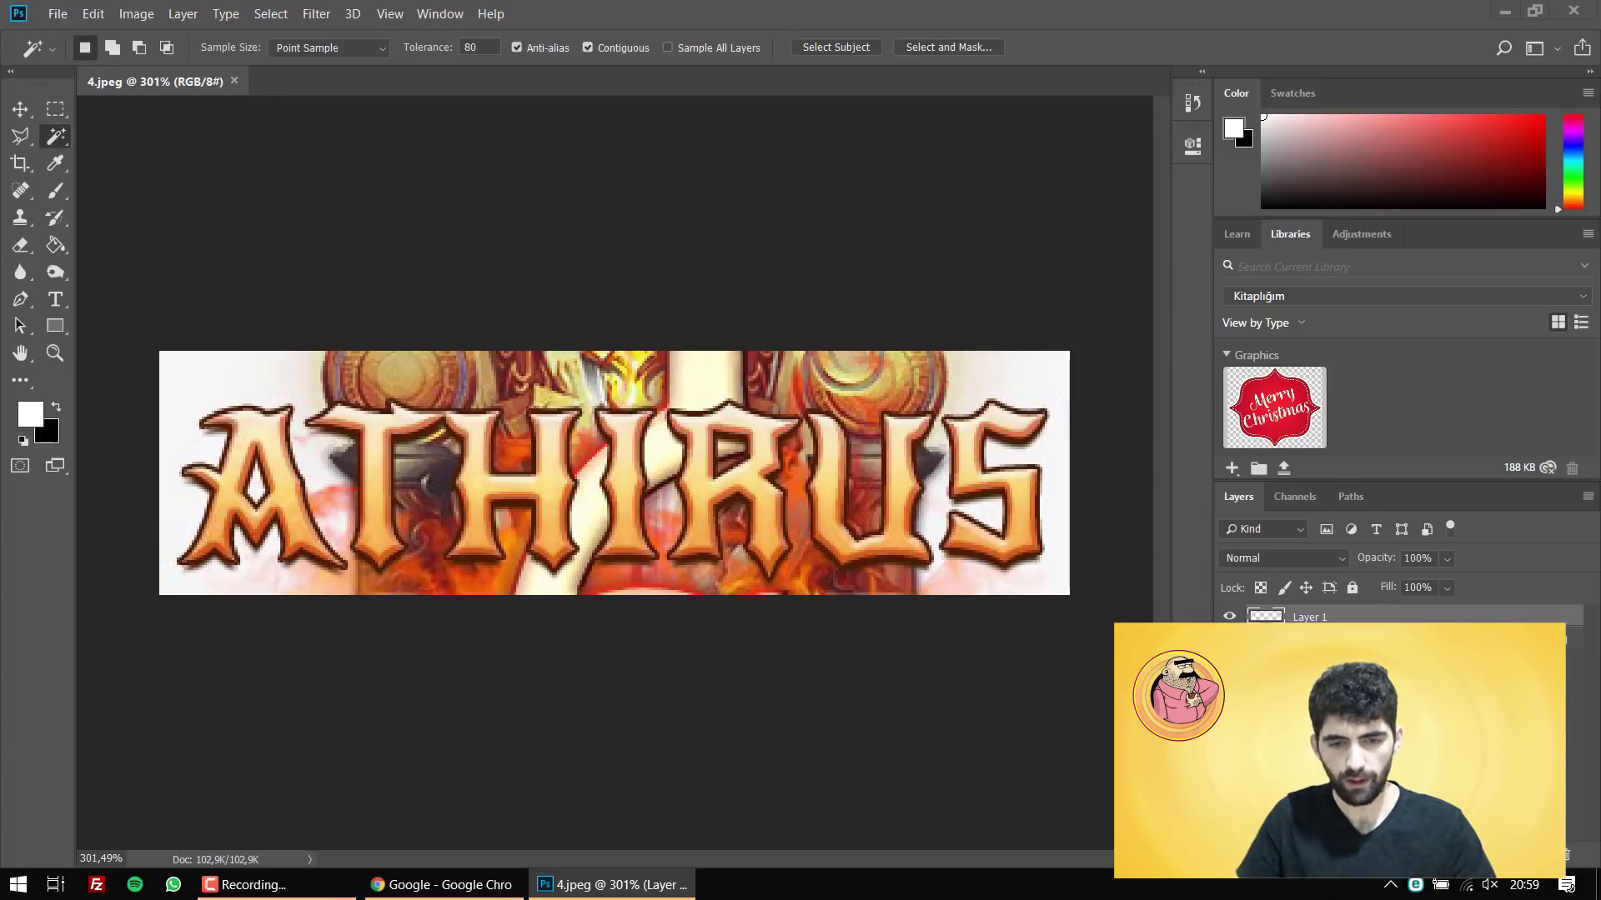
pyautogui.click(1229, 644)
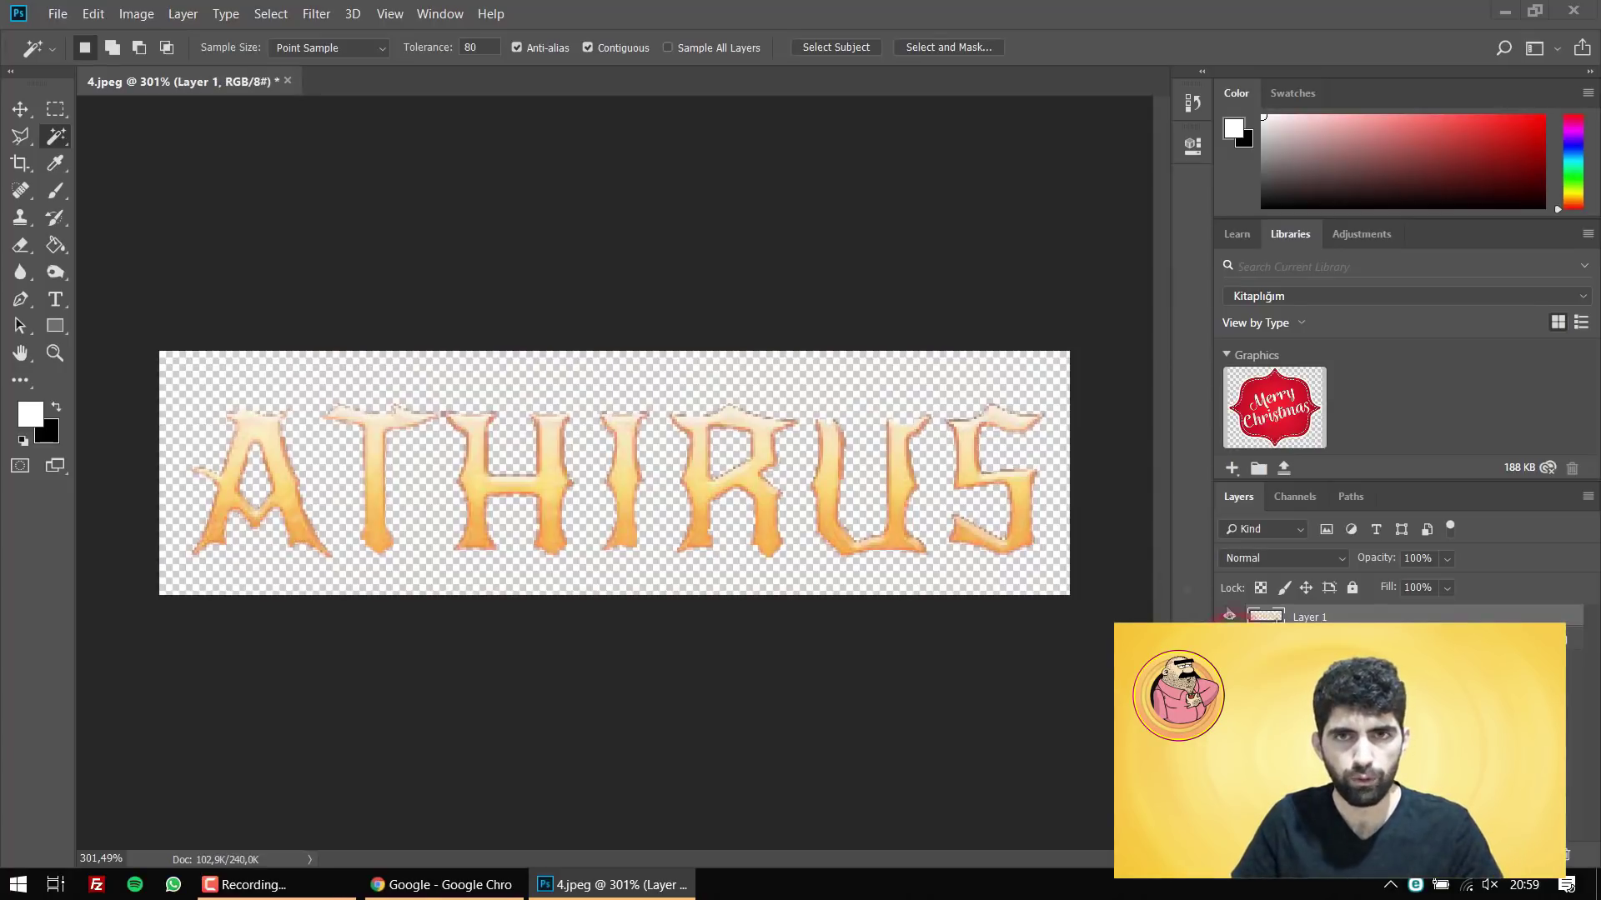
# Apply a black Color Overlay to the ATHIRUS letter layer and place a white-filled layer beneath it
pyautogui.doubleClick(1374, 617)
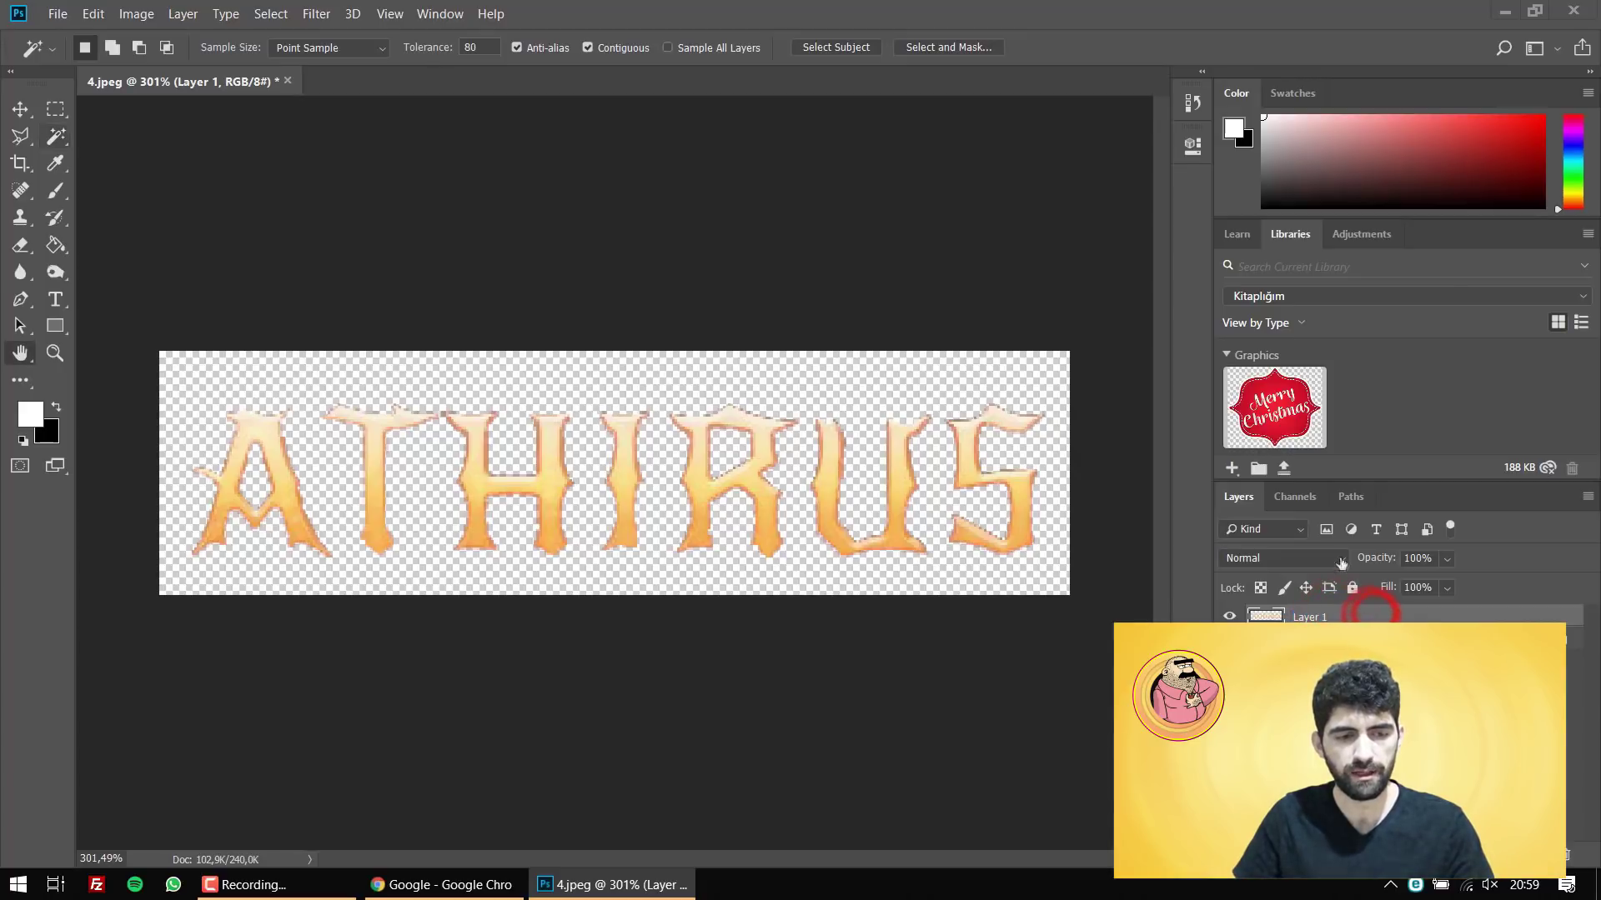
pyautogui.click(449, 388)
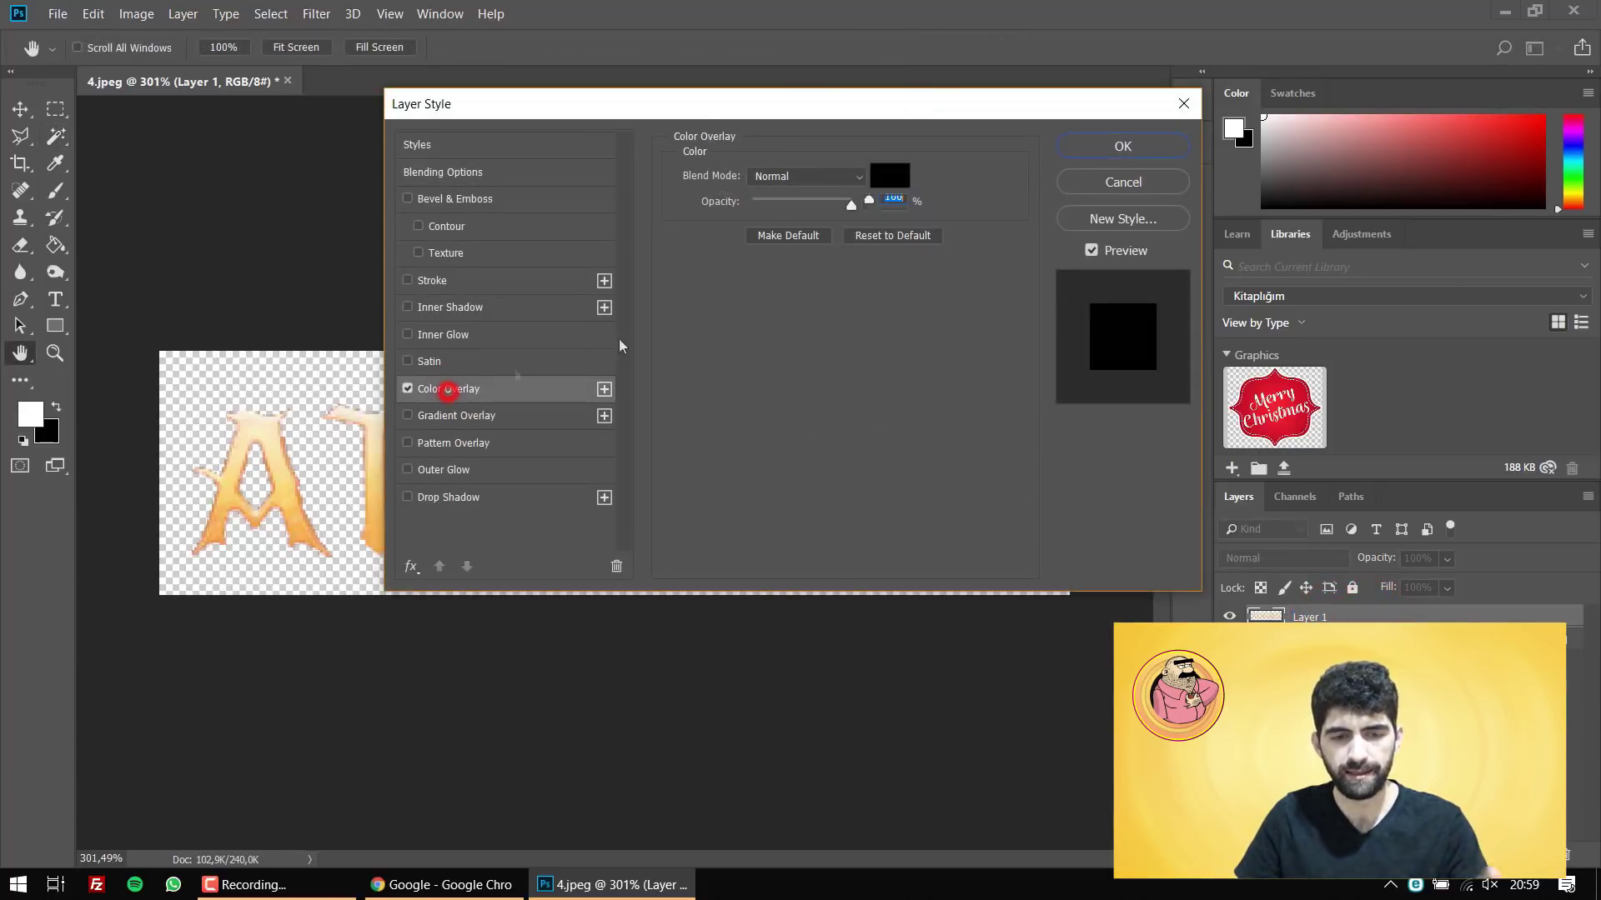
pyautogui.click(1123, 150)
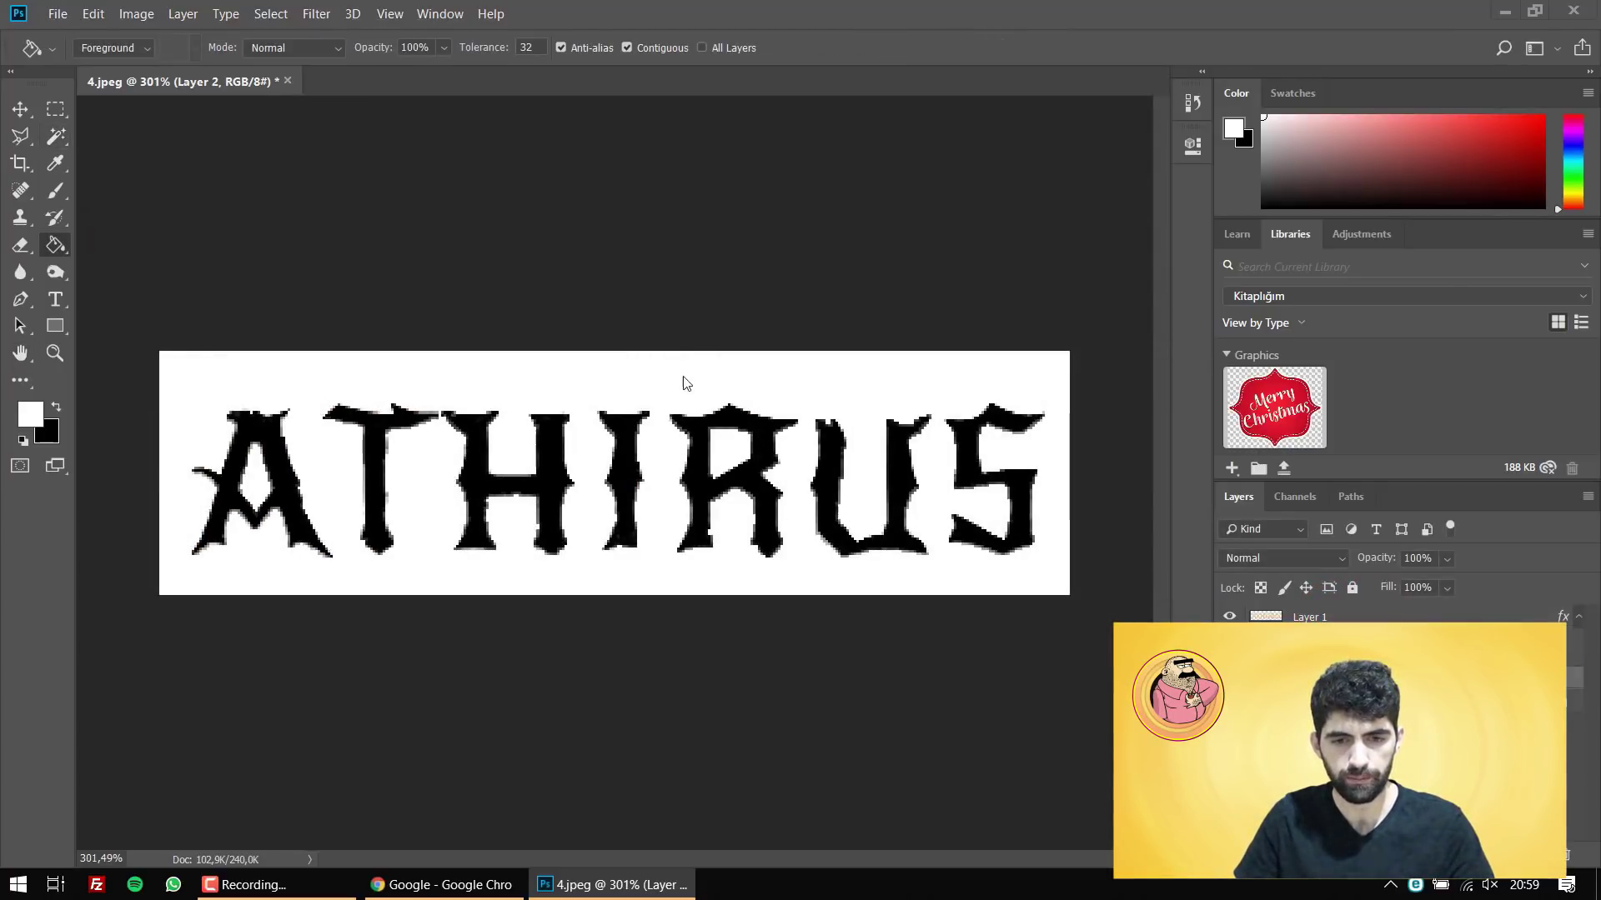
# Save the black-on-white lettering to the desktop (Masaüstü) as a JPEG named 24.jpg
pyautogui.hotkey('ctrl', 'shift', 's')
pyautogui.click(688, 587)
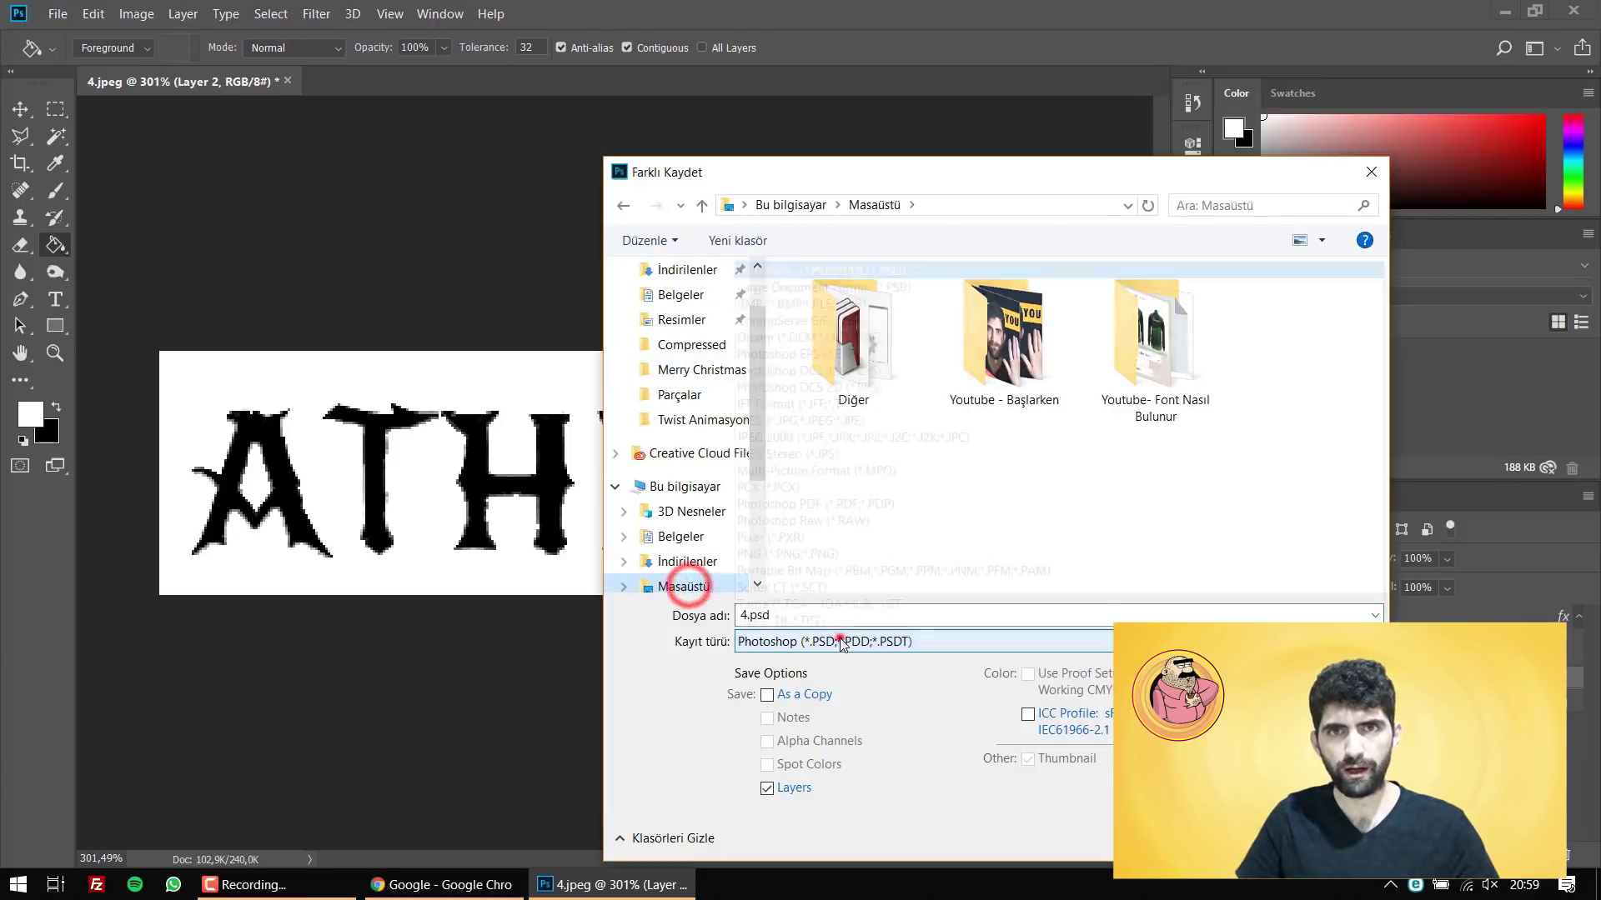
pyautogui.click(829, 642)
pyautogui.click(800, 443)
pyautogui.click(742, 615)
pyautogui.write('2')
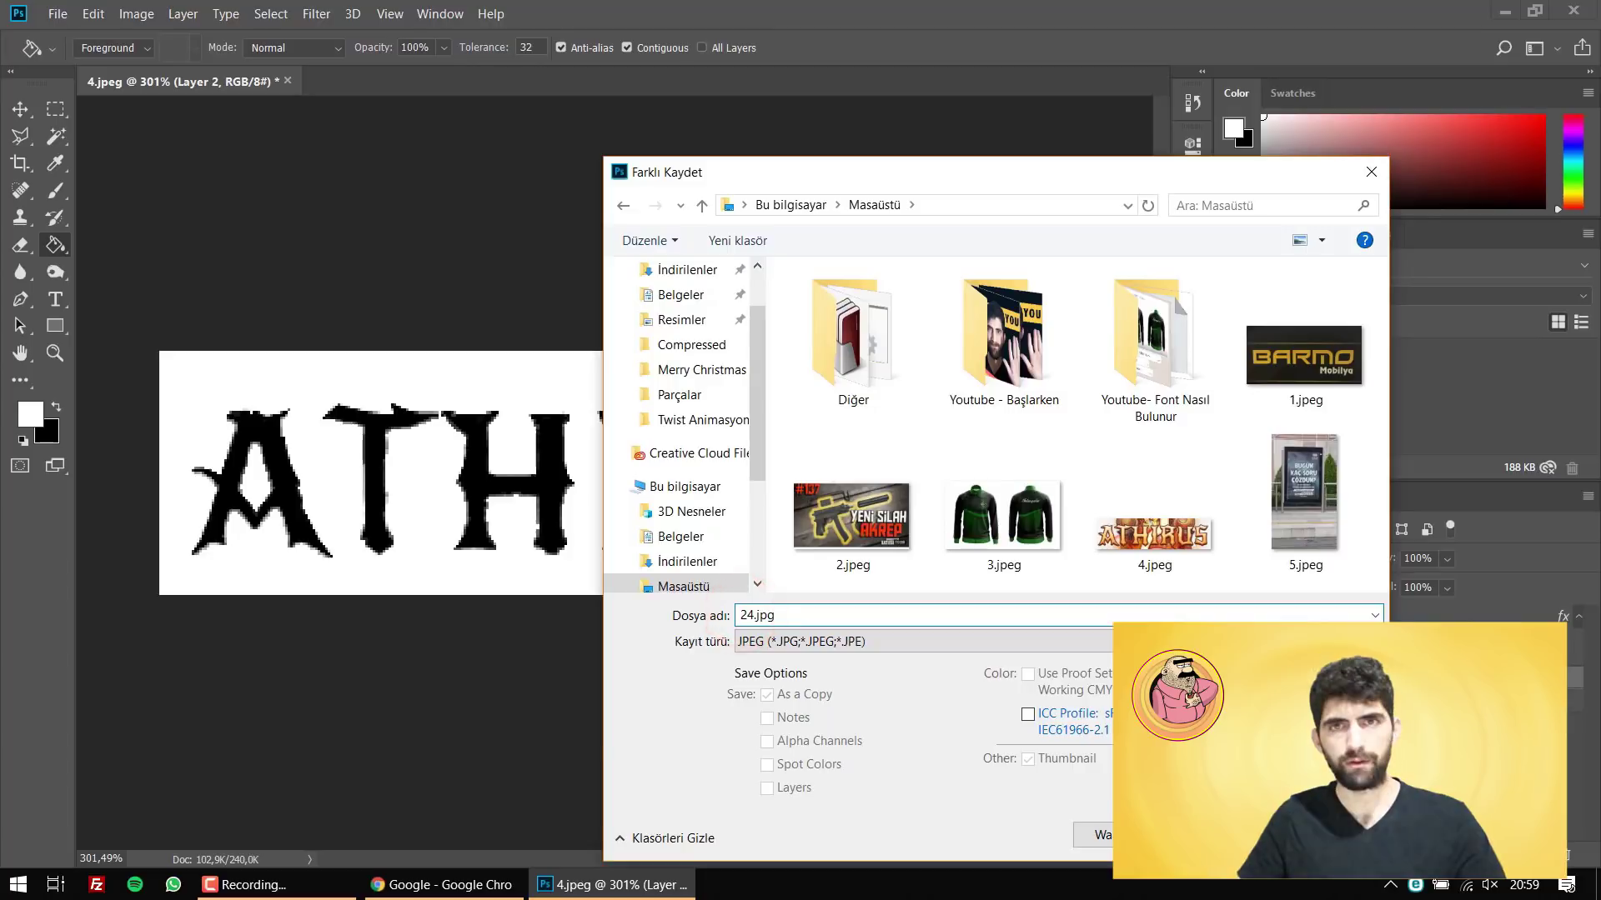
pyautogui.press('Return')
pyautogui.click(903, 204)
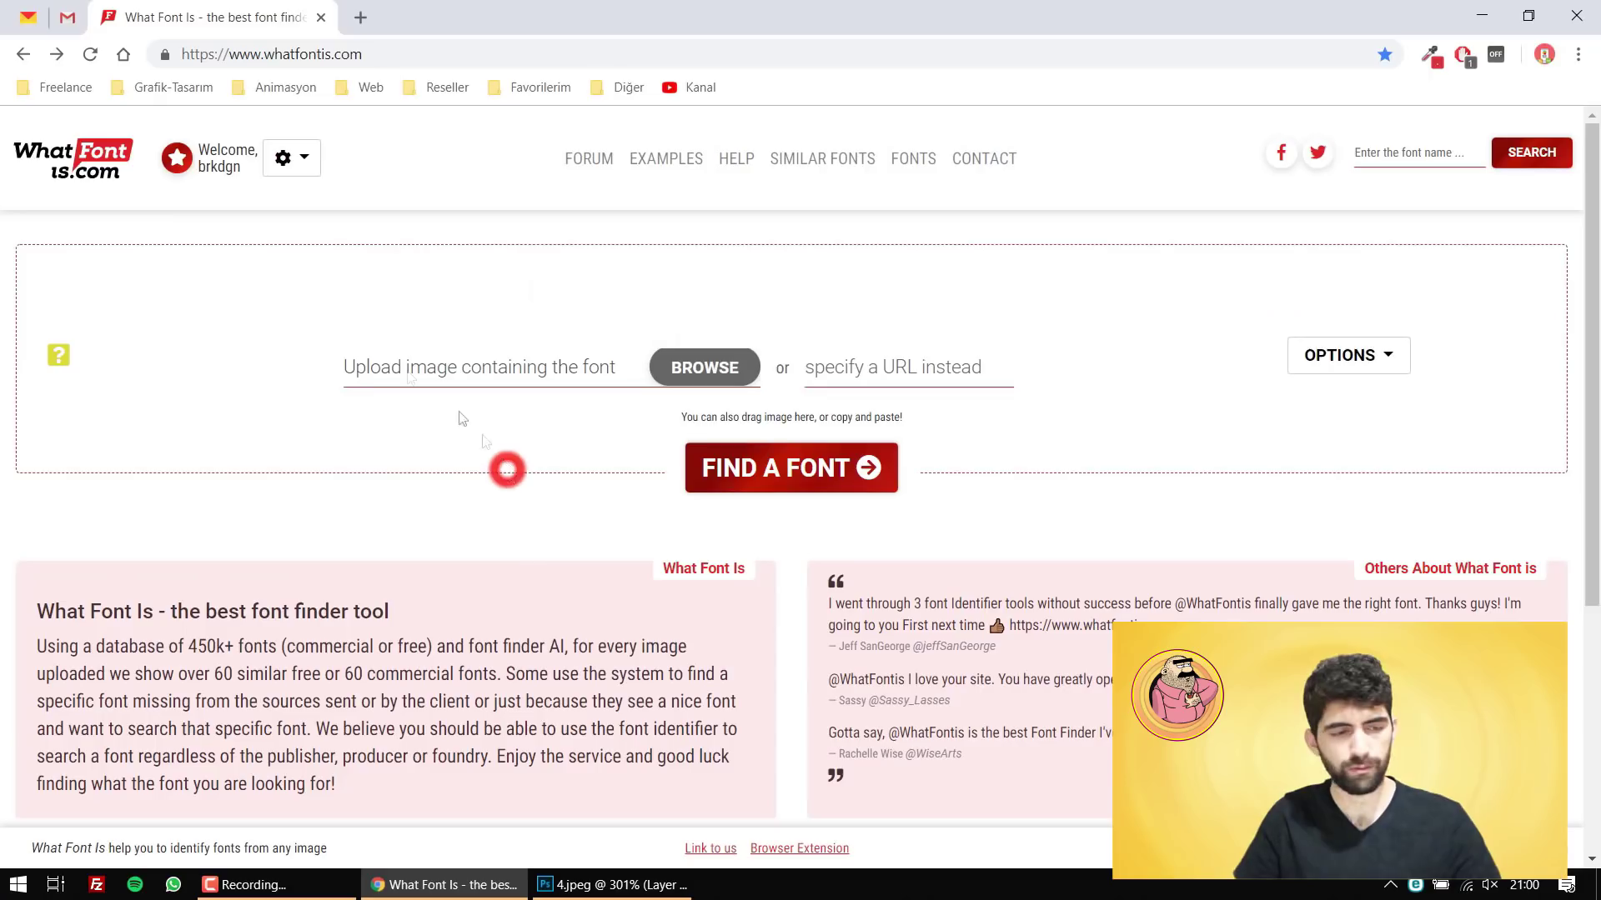
# Switch to What Font Is in Chrome, upload 24.jpg and start the font search
pyautogui.click(90, 53)
pyautogui.click(707, 366)
pyautogui.doubleClick(523, 484)
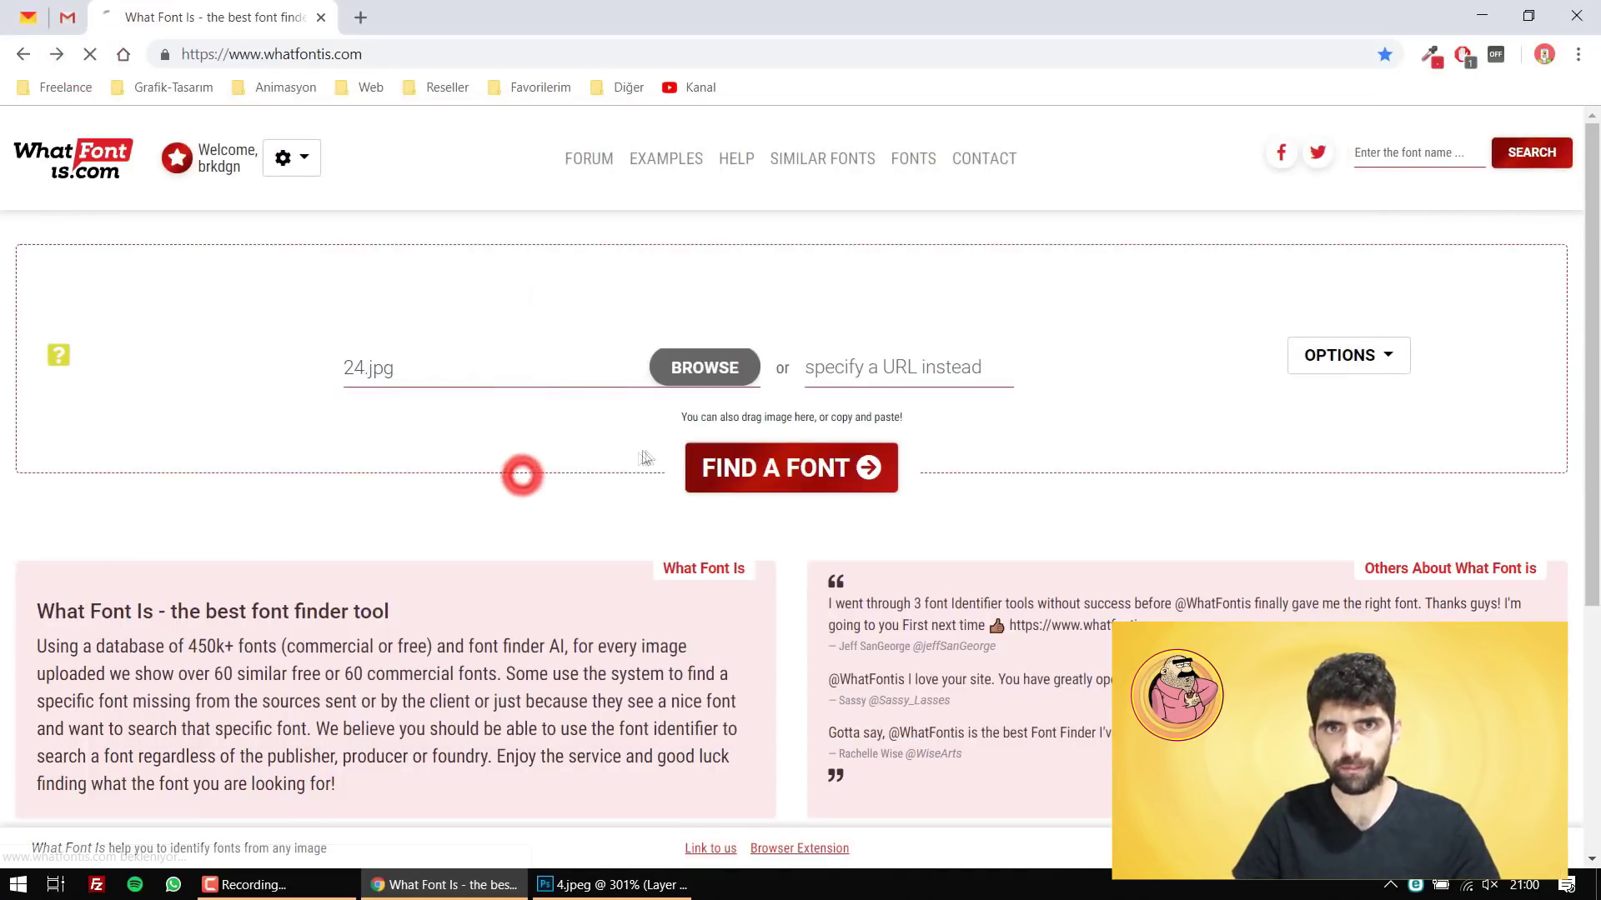
pyautogui.click(778, 464)
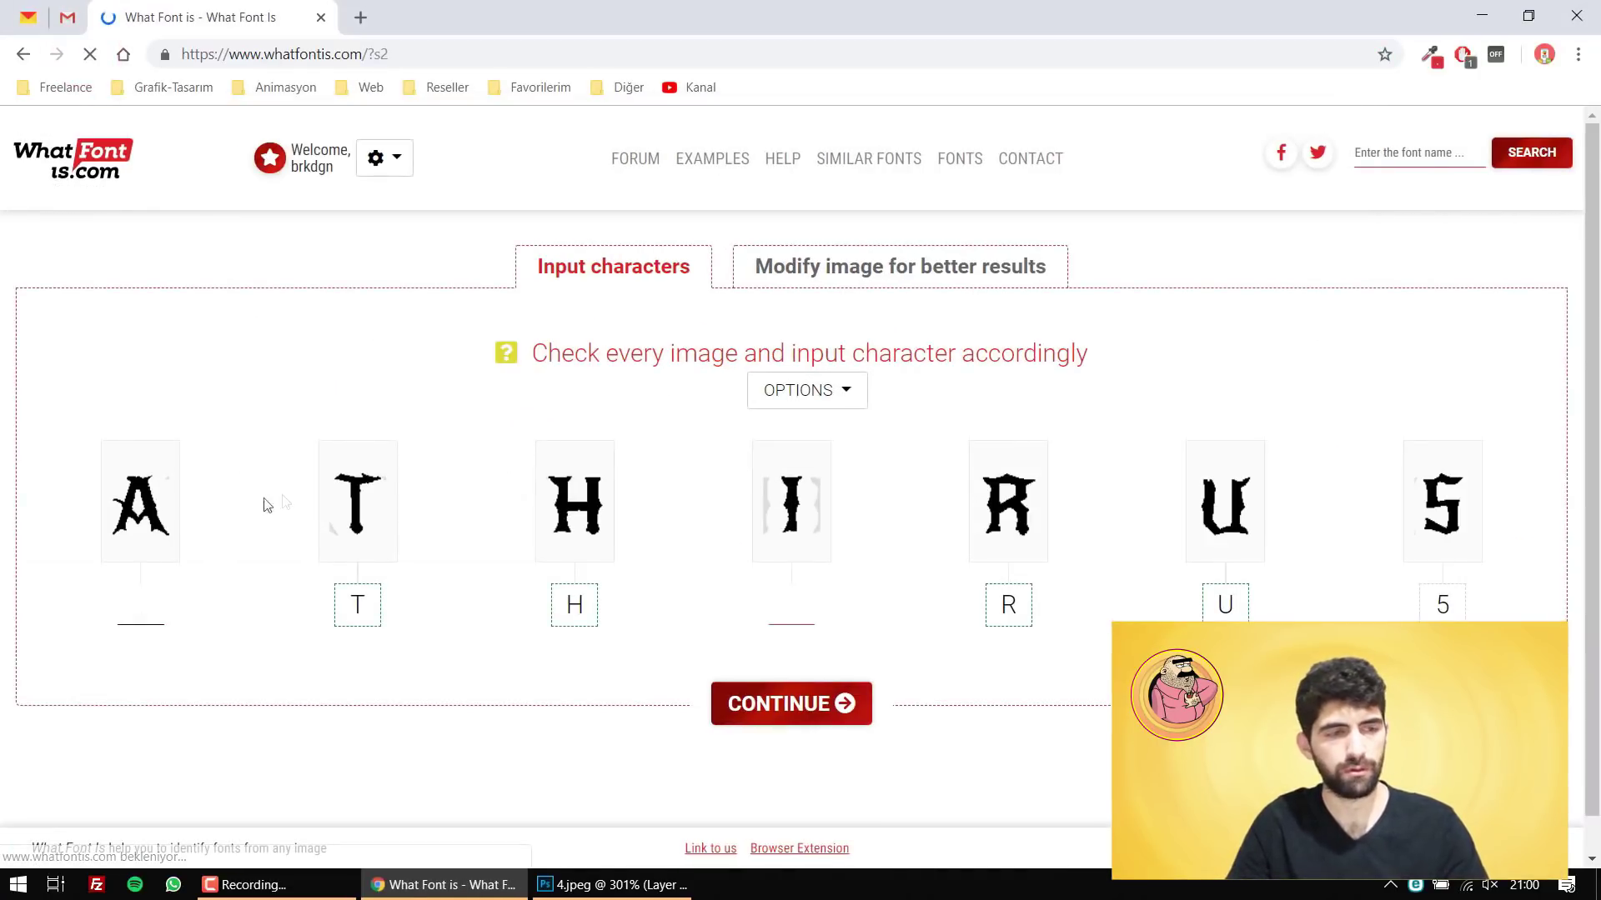
# Fill in the missing characters under the A and I letter images and continue to the font matches
pyautogui.press('capslock')
pyautogui.write('A')
pyautogui.press('Tab')
pyautogui.press('Tab')
pyautogui.press('Tab')
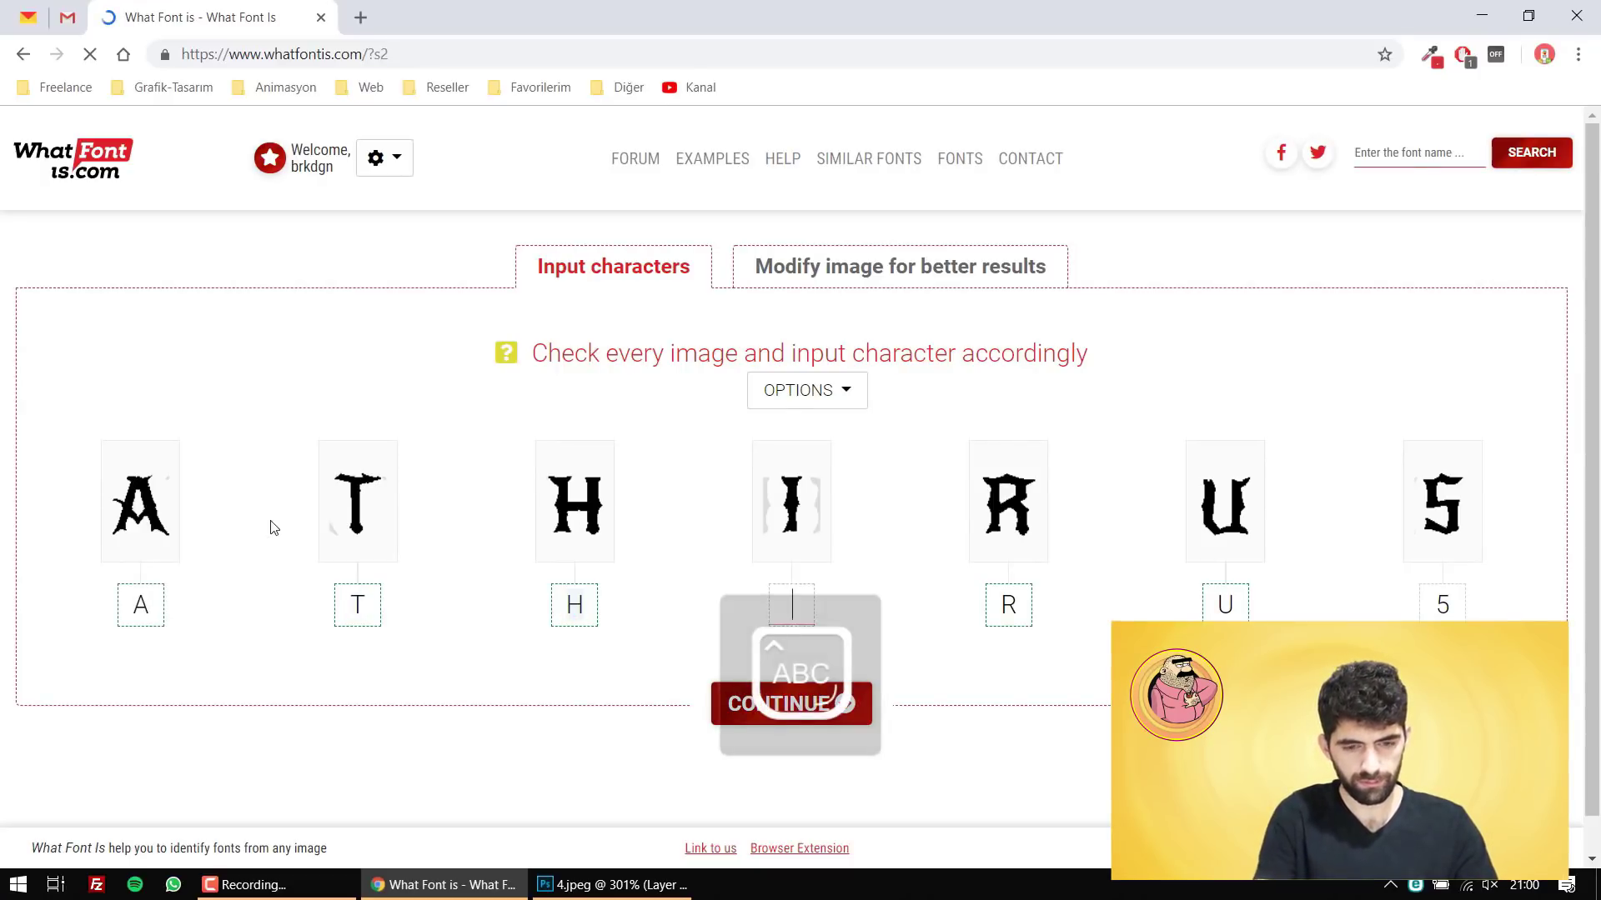
pyautogui.press('Return')
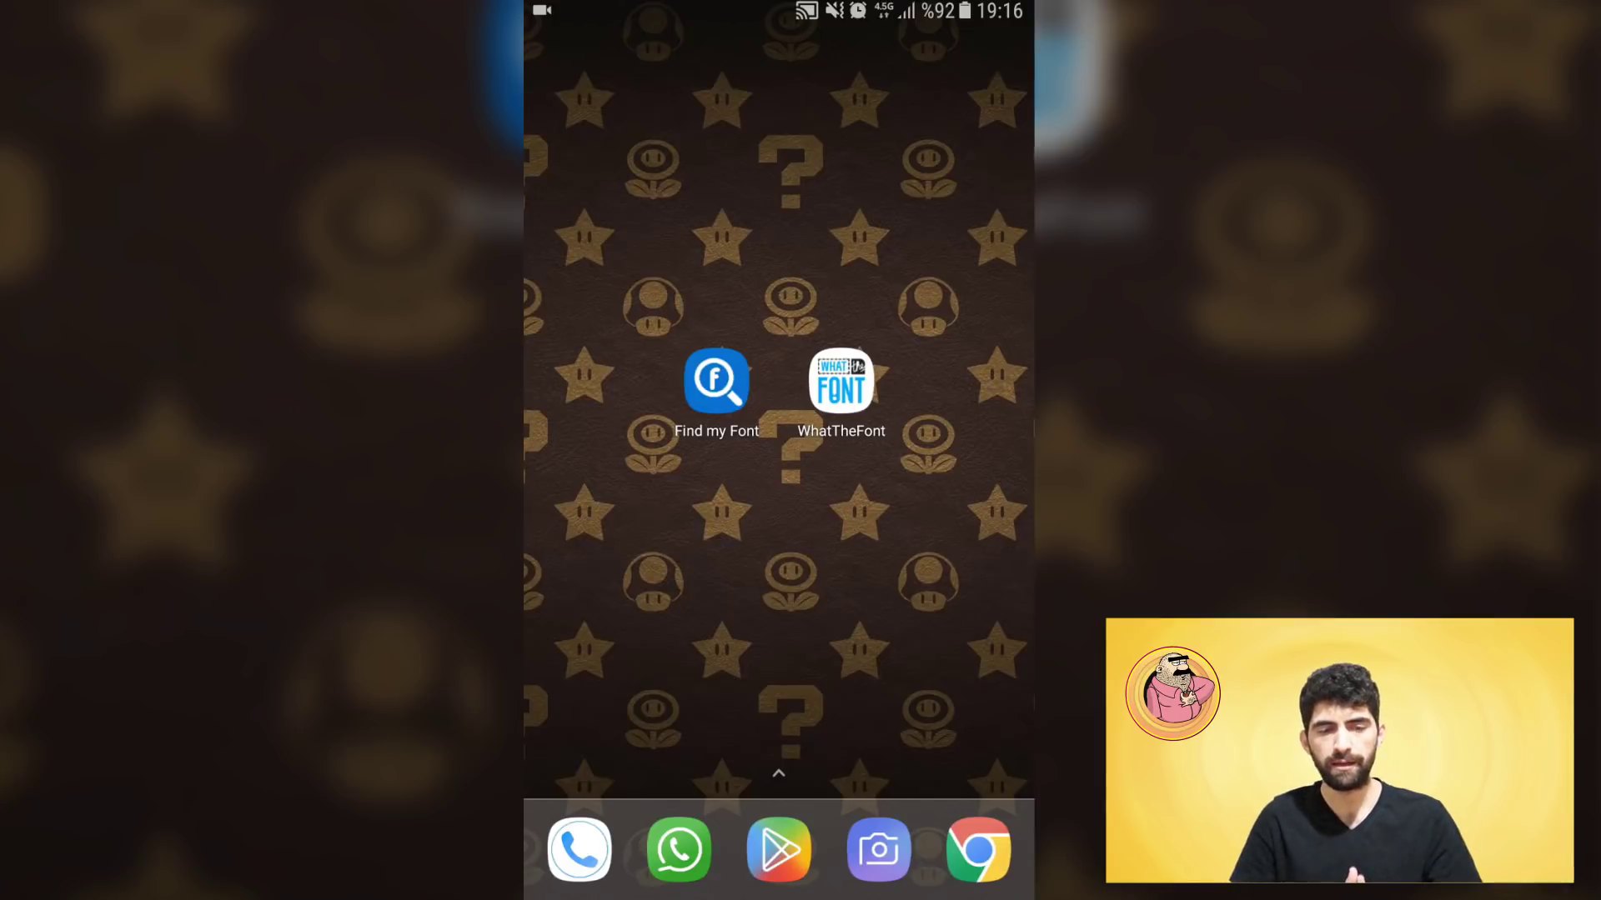
# Switch to Find my Font on the phone and select all the ATHIRUS letters in the image with automatic letter detection
pyautogui.click(717, 376)
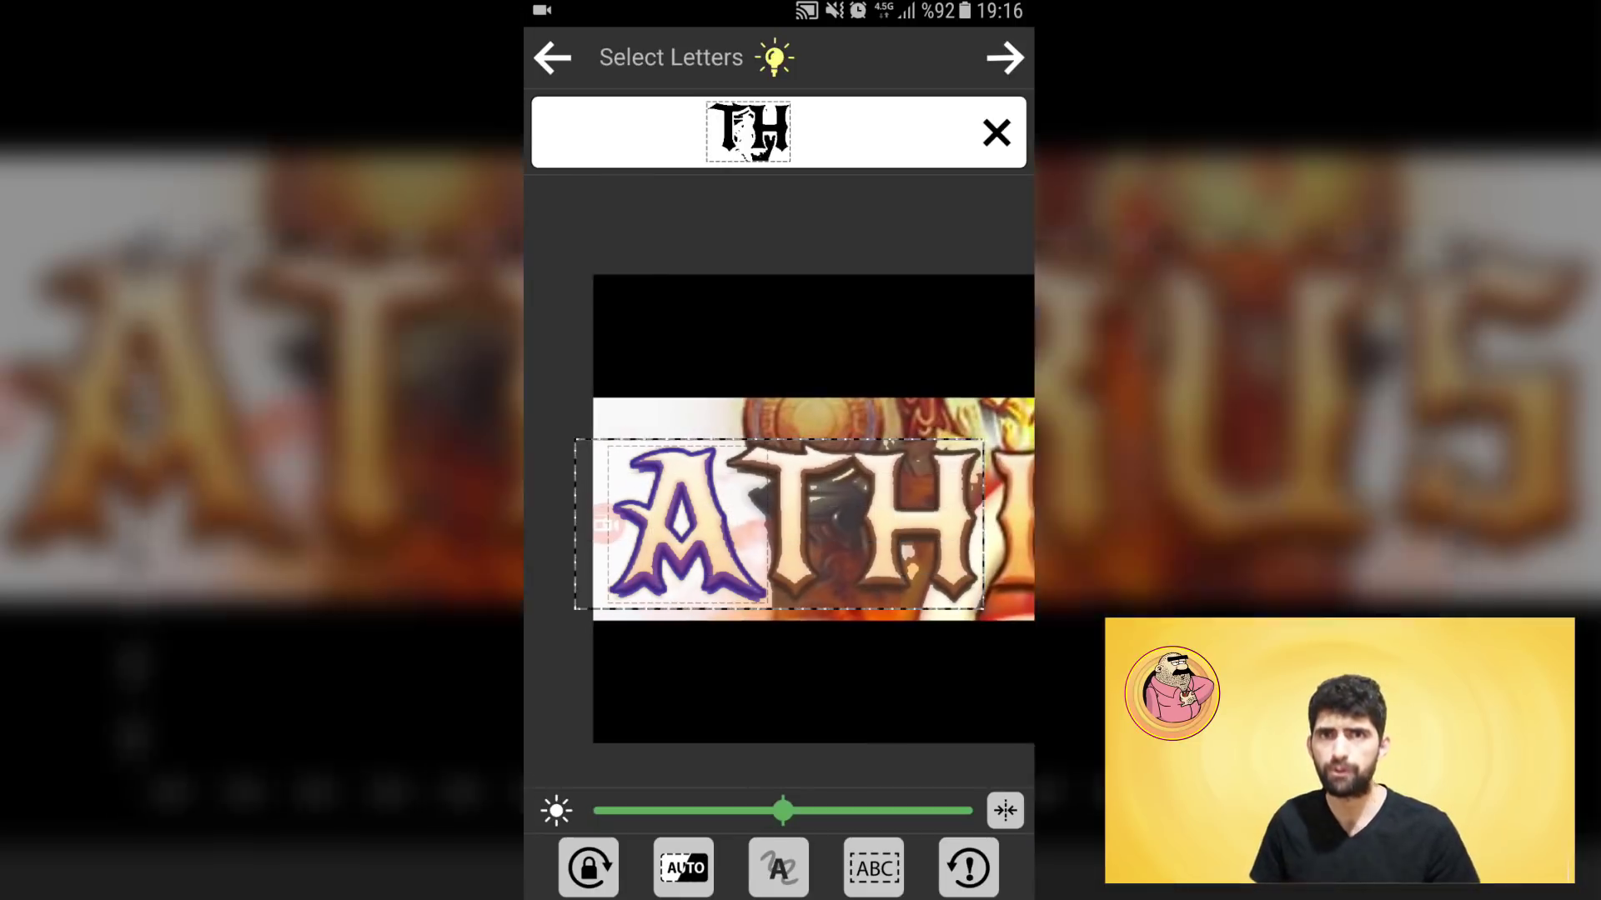
pyautogui.click(684, 868)
pyautogui.click(661, 789)
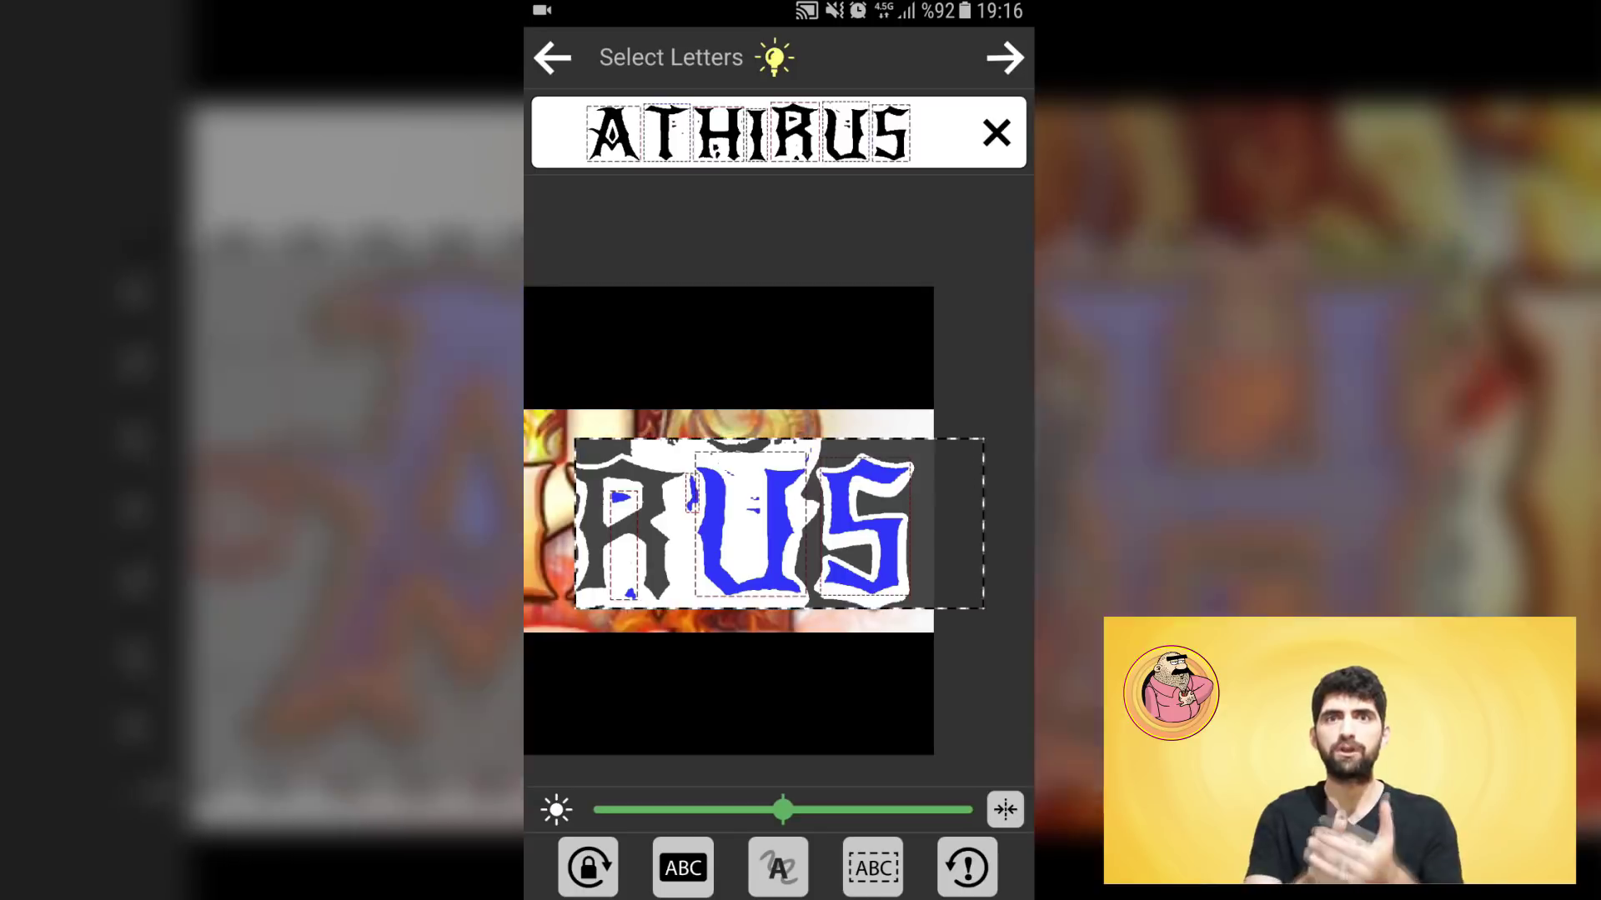
# Enter ATHIRUS as the text to match and search for it in All Fonts
pyautogui.click(1004, 57)
pyautogui.write('ATHIRUS')
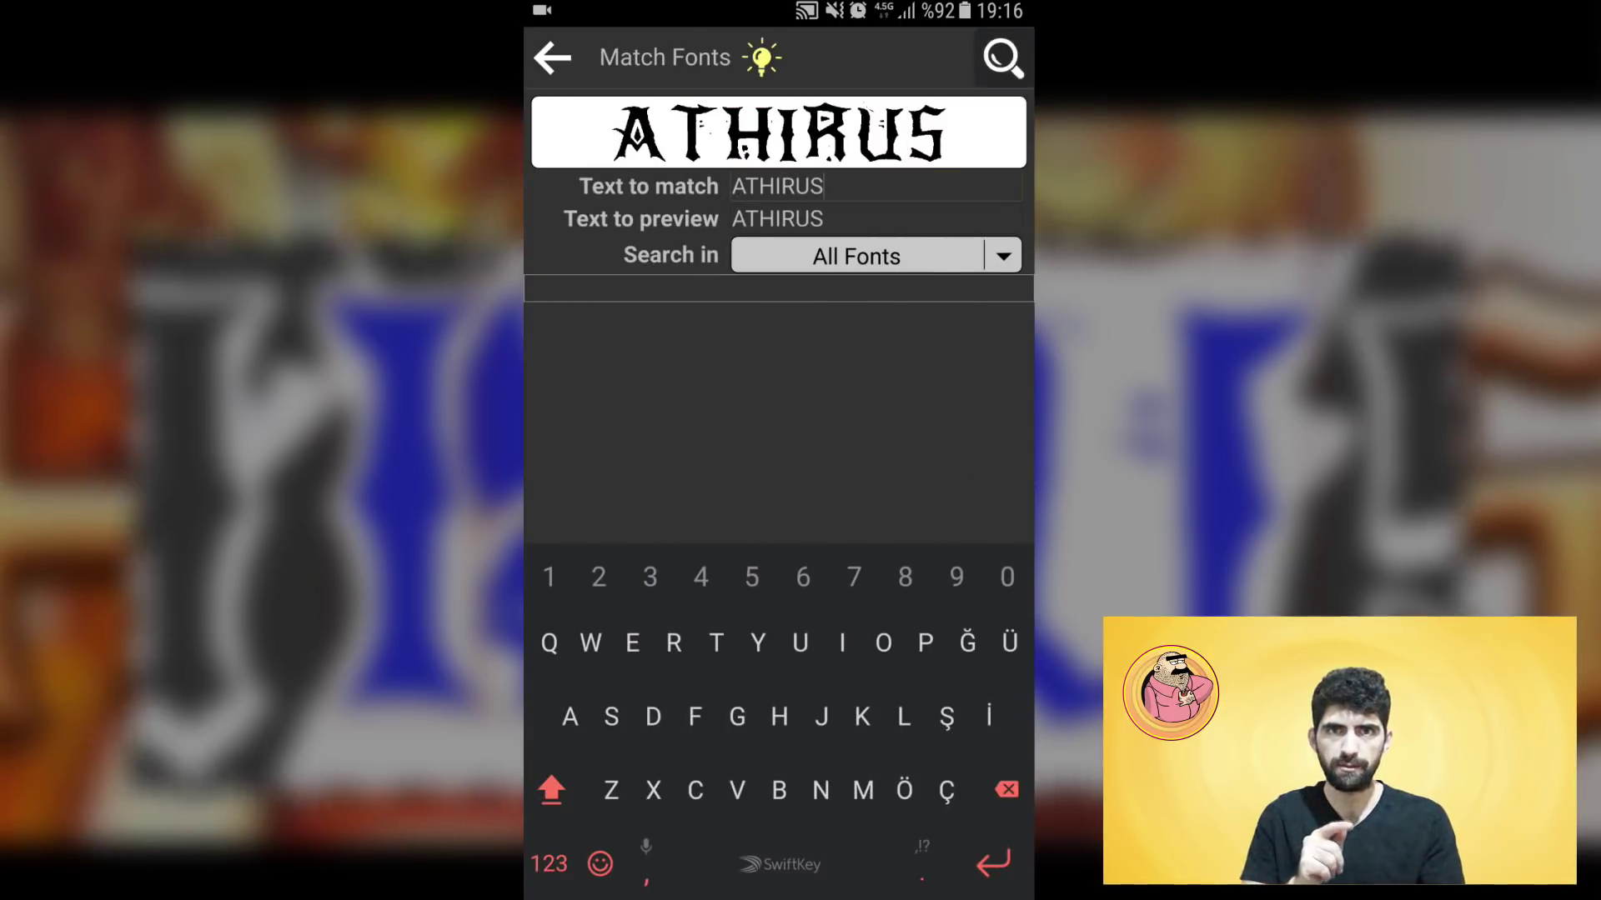
pyautogui.press('Return')
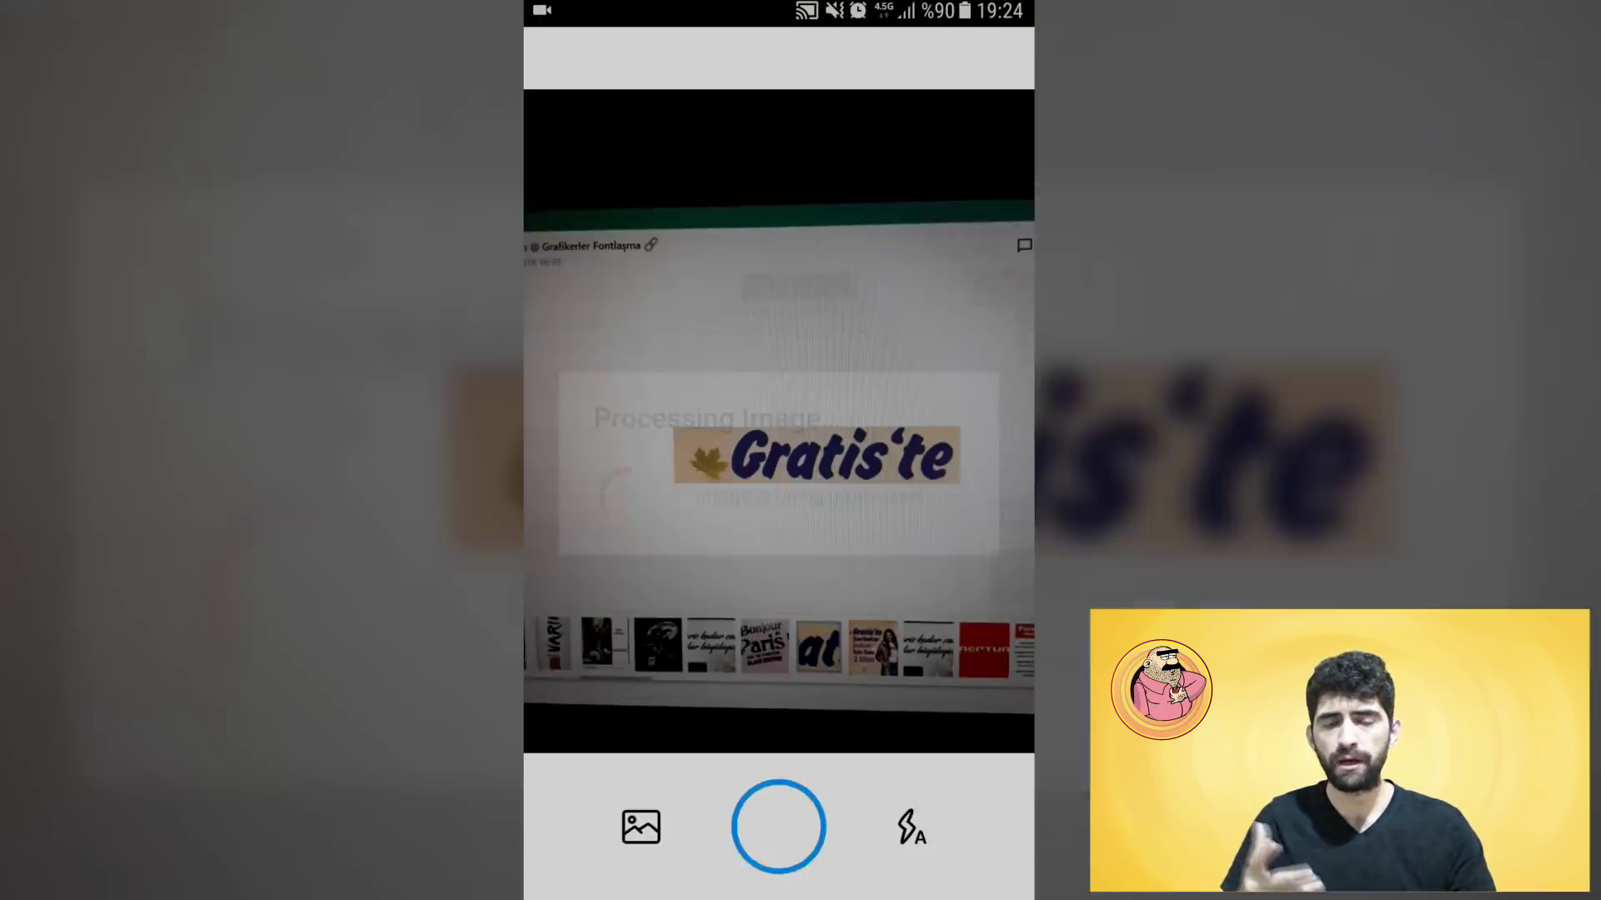
# Photograph the Gratis'te lettering in WhatTheFont and crop the selection to the word Gratis
pyautogui.click(778, 827)
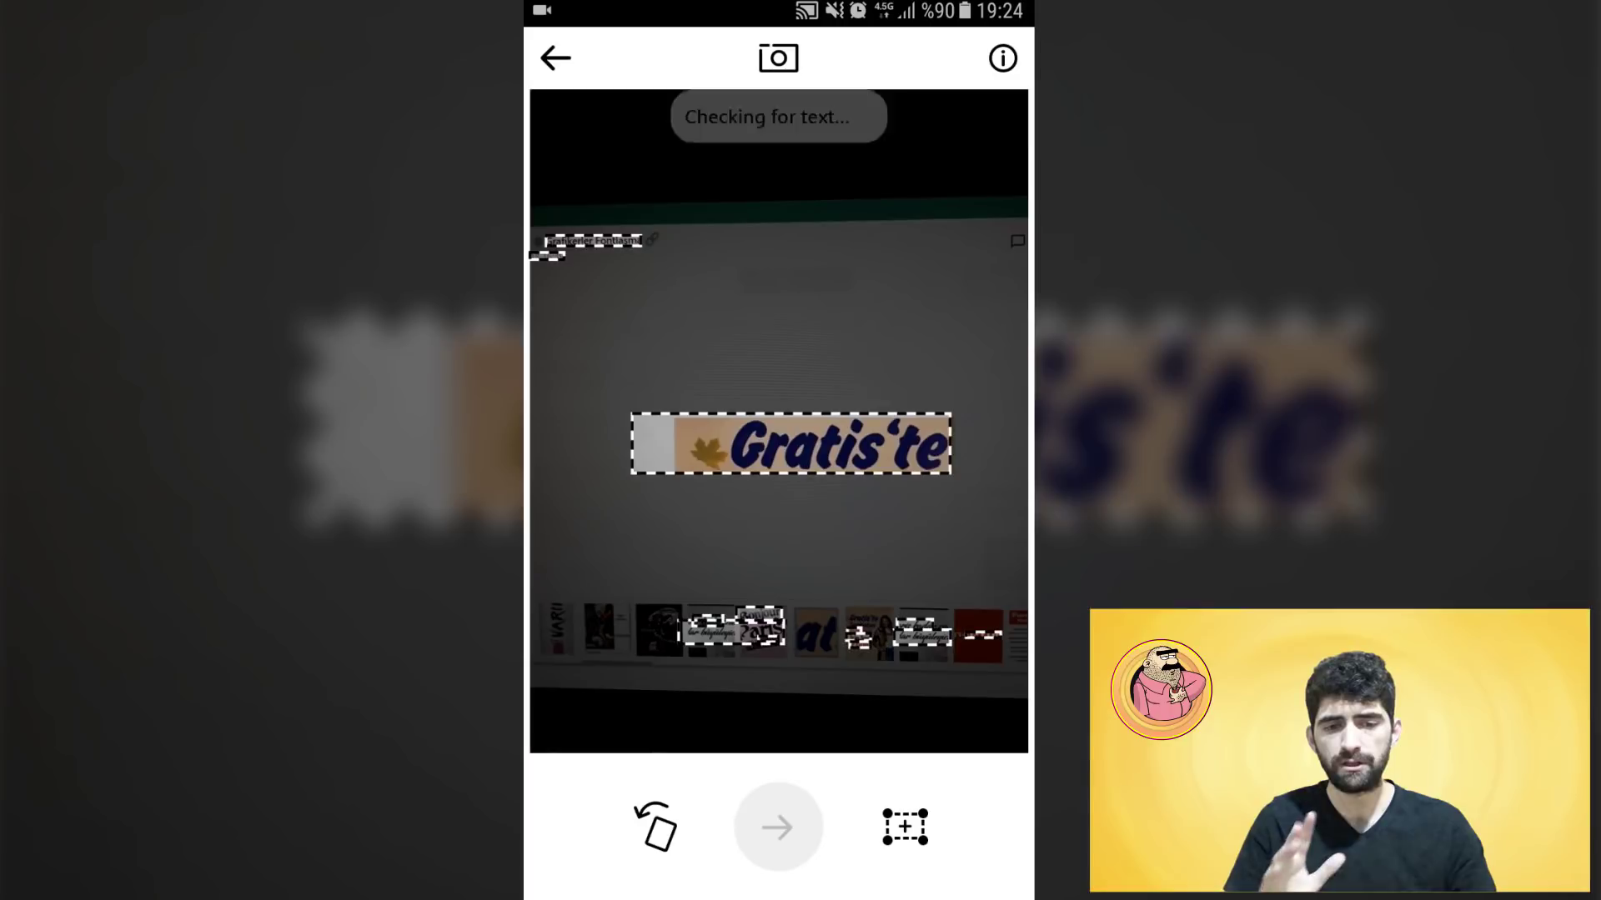
pyautogui.click(904, 826)
pyautogui.moveTo(633, 414); pyautogui.dragTo(733, 414)
pyautogui.moveTo(948, 476); pyautogui.dragTo(895, 477)
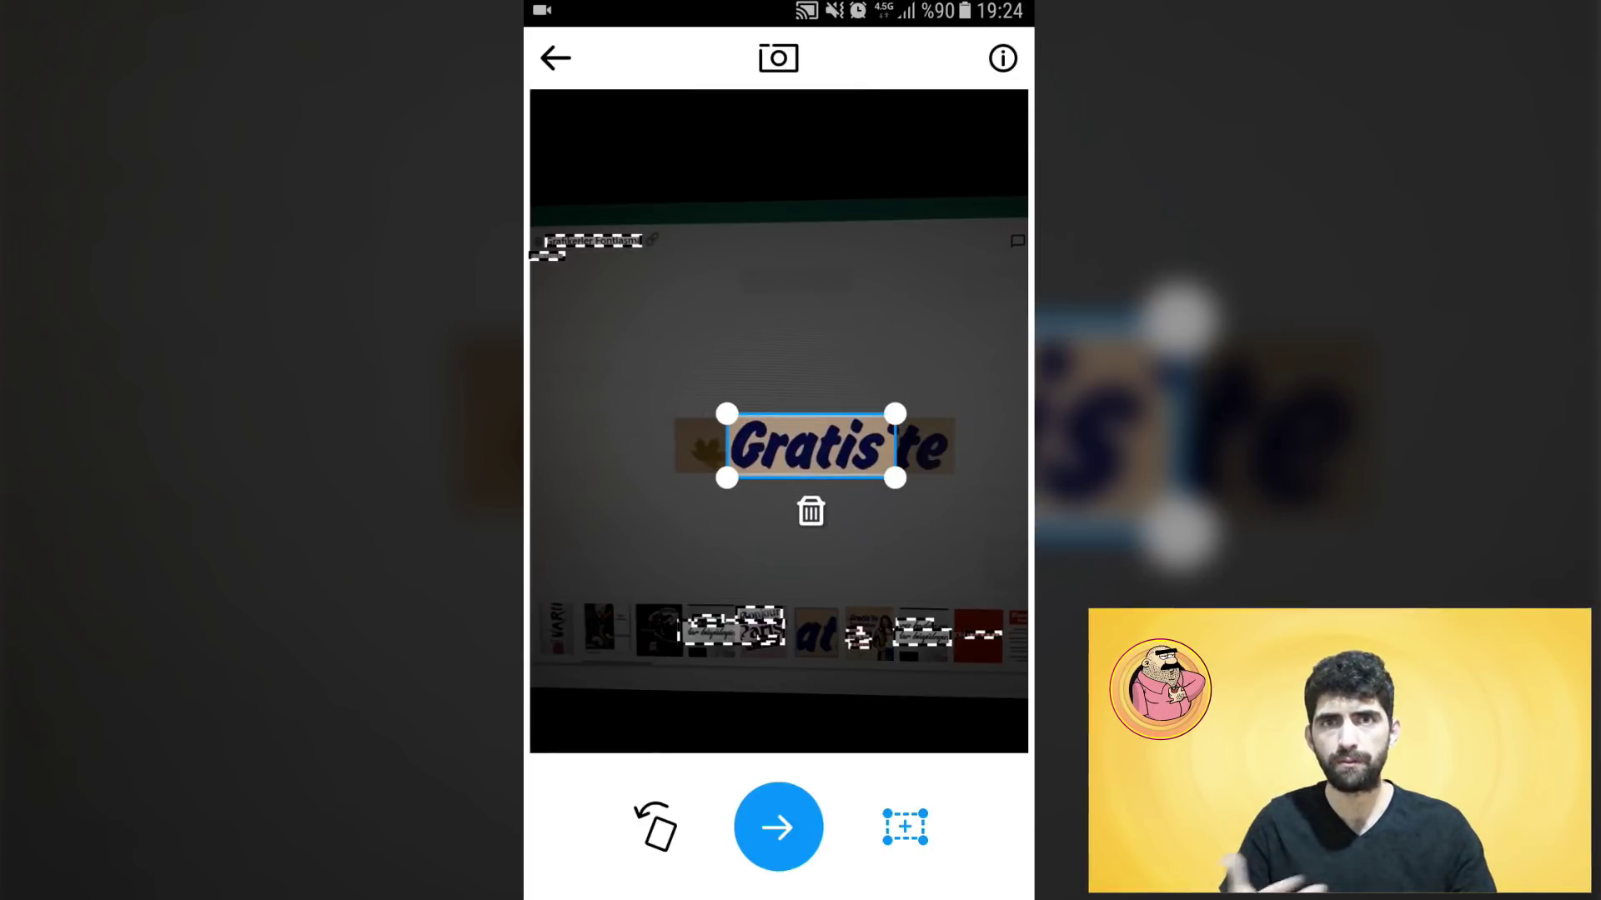